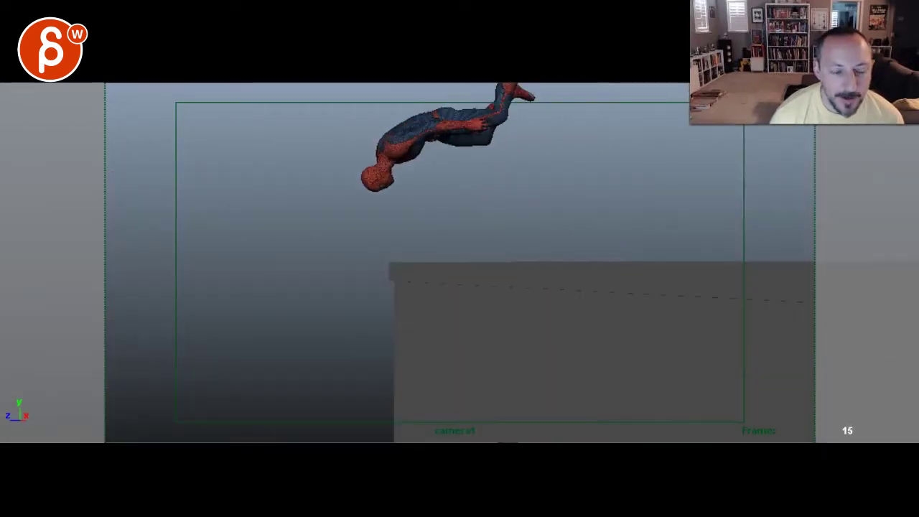
Step: Step the jump animation back from frame 15 to the crouch at frame 1
{"action": "key", "text": "Left"}
{"action": "key", "text": "Left"}
{"action": "key", "text": "Left"}
{"action": "key", "text": "Left"}
{"action": "key", "text": "Left"}
{"action": "key", "text": "Left"}
{"action": "key", "text": "Left"}
{"action": "key", "text": "Left"}
{"action": "key", "text": "Left"}
{"action": "key", "text": "Left"}
{"action": "key", "text": "Left"}
{"action": "key", "text": "Left"}
{"action": "key", "text": "Left"}
{"action": "key", "text": "Left"}
{"action": "key", "text": "Left"}
{"action": "key", "text": "Left"}
{"action": "key", "text": "Left"}
{"action": "key", "text": "Left"}
{"action": "key", "text": "Left"}
{"action": "key", "text": "Left"}
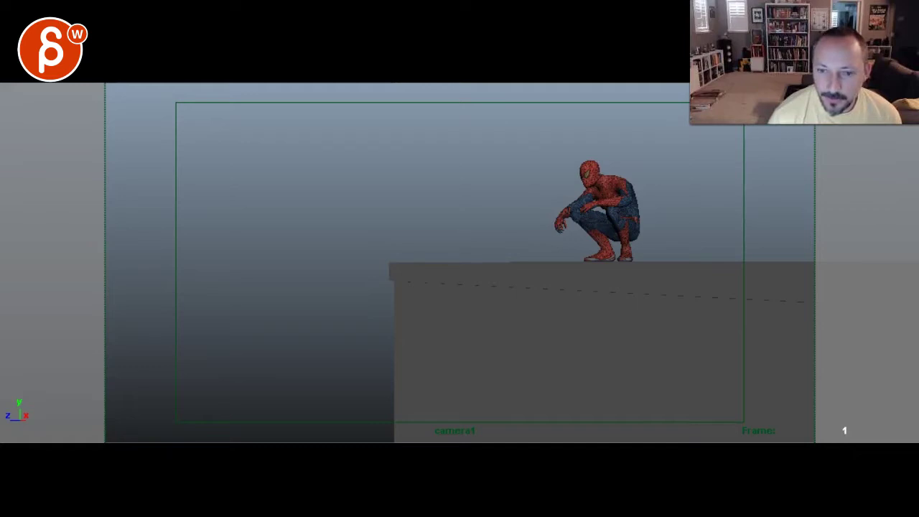
Step: Play the jump animation and inspect the poses leading to the forward lean at frame 6
{"action": "key", "text": "alt+v"}
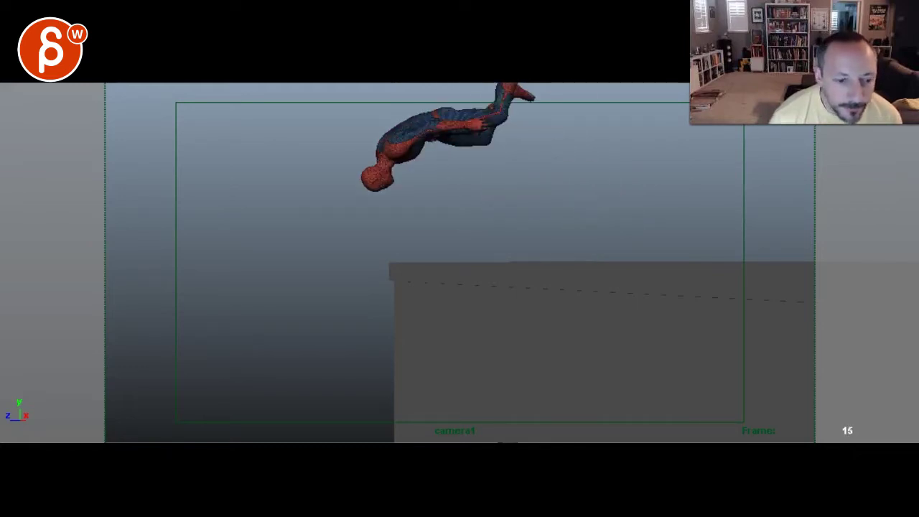
{"action": "key", "text": "period"}
{"action": "key", "text": "Right"}
{"action": "key", "text": "Right"}
{"action": "key", "text": "Right"}
{"action": "key", "text": "Right"}
{"action": "key", "text": "Right"}
{"action": "key", "text": "Right"}
{"action": "key", "text": "Right"}
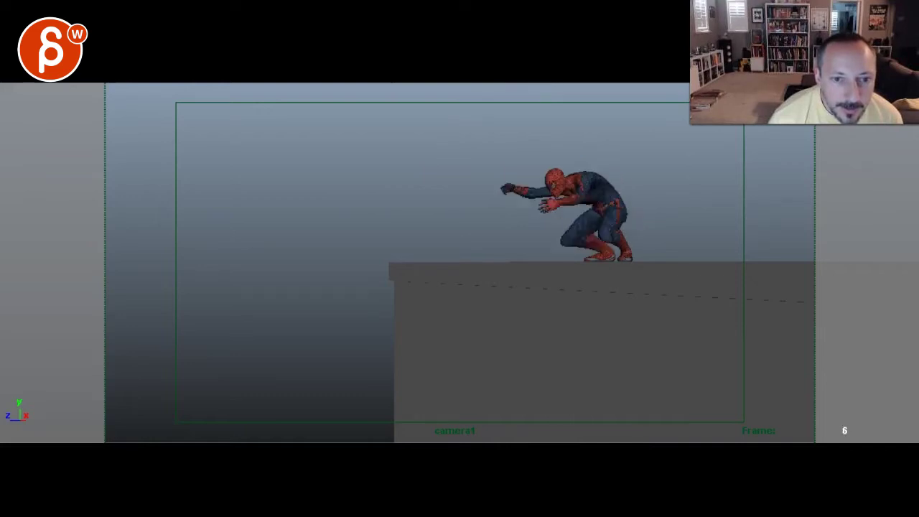
Step: Mark the planted feet at frame 6 and sketch curved strokes sweeping up and back behind them
{"action": "key", "text": "Left"}
{"action": "key", "text": "Left"}
{"action": "key", "text": "Left"}
{"action": "key", "text": "Left"}
{"action": "key", "text": "Left"}
{"action": "key", "text": "Left"}
{"action": "key", "text": "Left"}
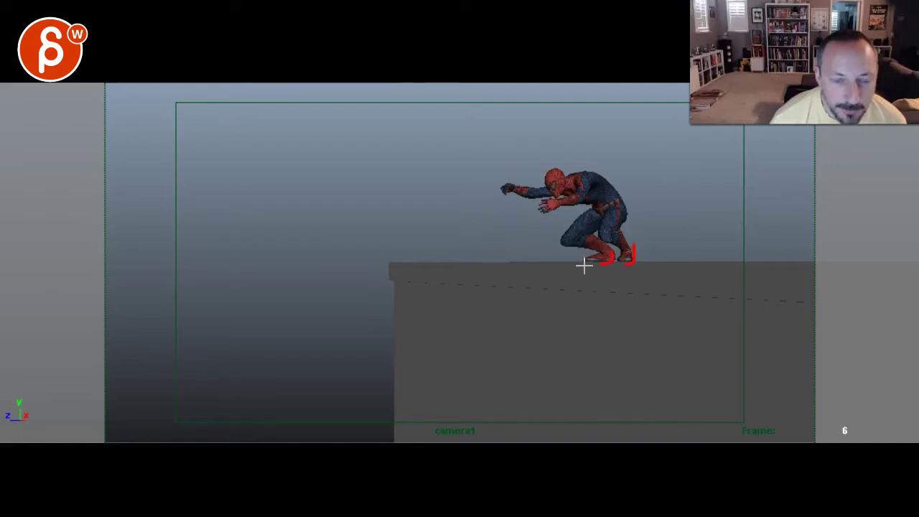
{"action": "key", "text": "Right"}
{"action": "key", "text": "Left"}
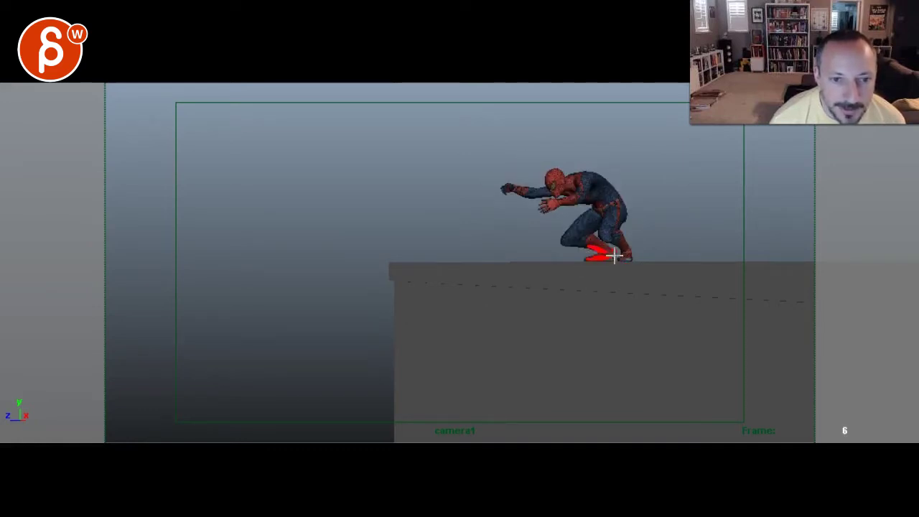
{"action": "mouse_move", "coordinate": [614, 255]}
{"action": "left_mouse_down"}
{"action": "mouse_move", "coordinate": [634, 260]}
{"action": "mouse_move", "coordinate": [708, 205]}
{"action": "mouse_move", "coordinate": [820, 209]}
{"action": "left_mouse_up"}
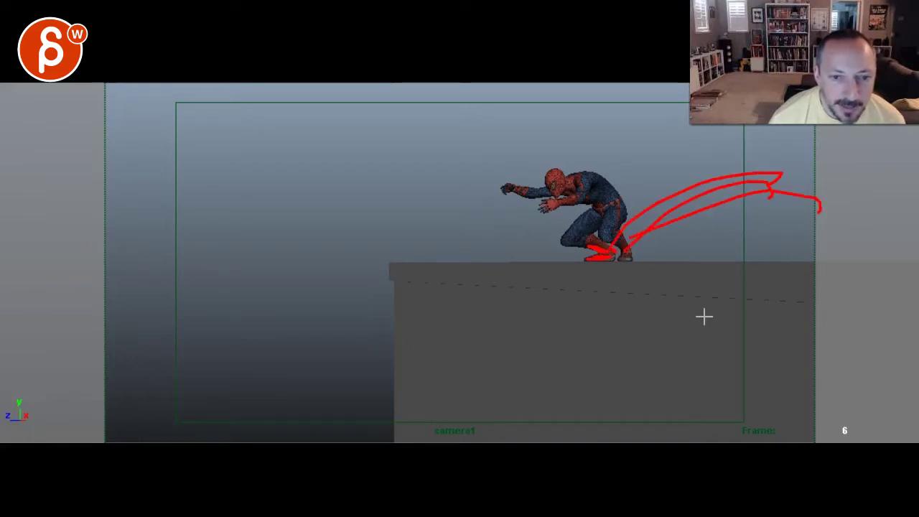
Step: Compare the foot contact across the crouch and push-off poses around frames 5 to 7
{"action": "key", "text": "Left"}
{"action": "key", "text": "Right"}
{"action": "key", "text": "Right"}
{"action": "key", "text": "Right"}
{"action": "key", "text": "Left"}
{"action": "key", "text": "Left"}
{"action": "key", "text": "Left"}
{"action": "key", "text": "Left"}
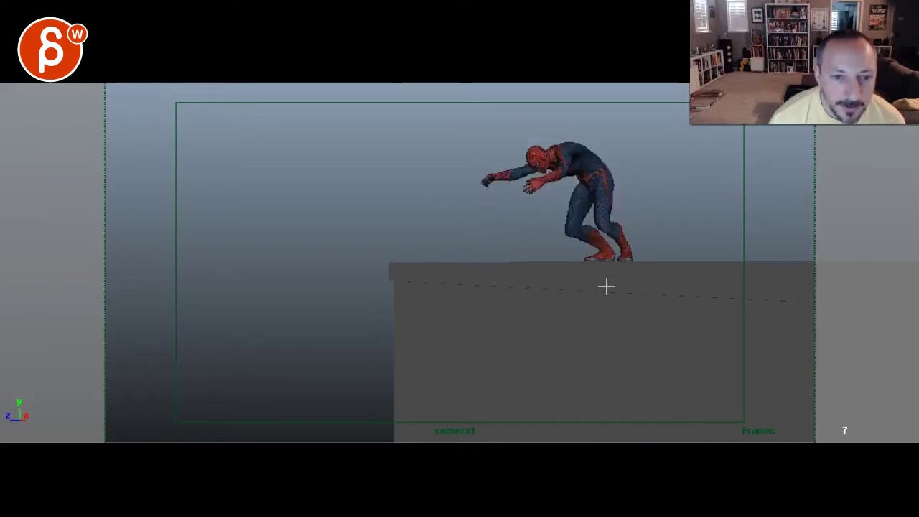
{"action": "key", "text": "Right"}
{"action": "key", "text": "Right"}
{"action": "key", "text": "Right"}
{"action": "key", "text": "Right"}
{"action": "key", "text": "Left"}
{"action": "key", "text": "Left"}
{"action": "key", "text": "Left"}
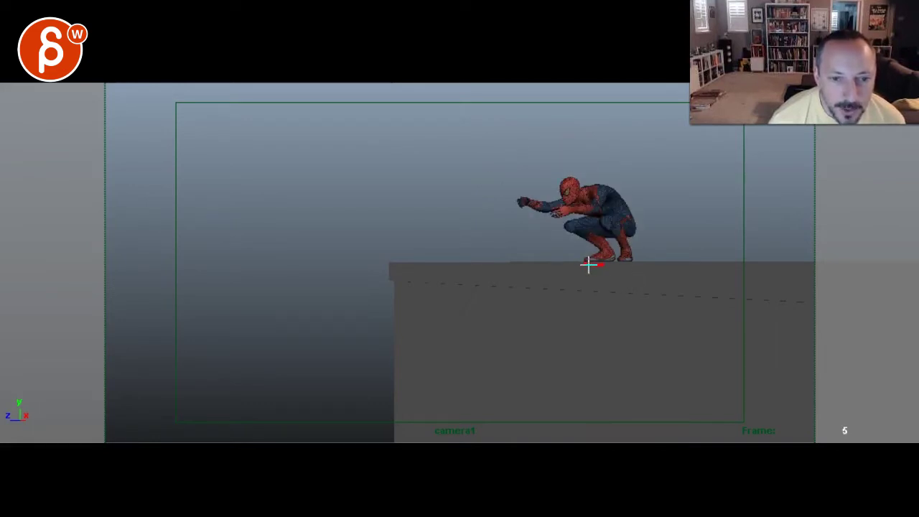
Step: Outline the front foot's toes on the roof surface at frame 5
{"action": "left_click_drag", "start_coordinate": [588, 265], "coordinate": [578, 263]}
{"action": "key", "text": "Left"}
{"action": "key", "text": "Left"}
{"action": "key", "text": "Right"}
{"action": "key", "text": "Right"}
{"action": "key", "text": "Right"}
{"action": "key", "text": "Right"}
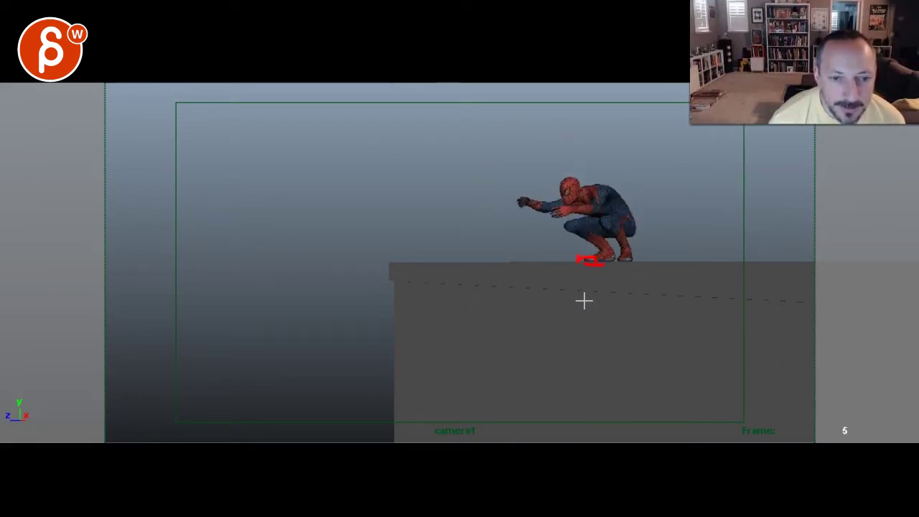
Step: Draw a line across both feet at frame 3 and compare the feet in the neighbouring frames
{"action": "key", "text": "Left"}
{"action": "key", "text": "Left"}
{"action": "key", "text": "Left"}
{"action": "key", "text": "alt+period"}
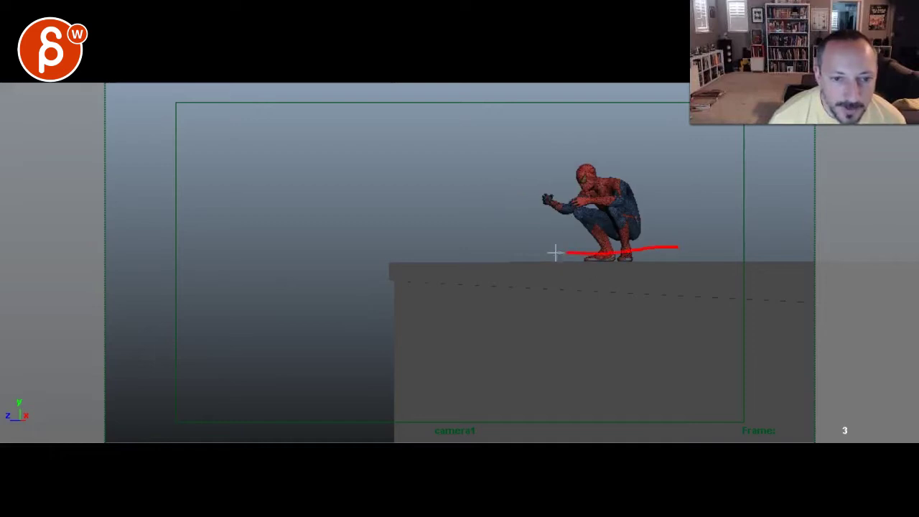
{"action": "key", "text": "alt+period"}
{"action": "key", "text": "alt+period"}
{"action": "key", "text": "alt+comma"}
{"action": "key", "text": "alt+comma"}
{"action": "key", "text": "alt+comma"}
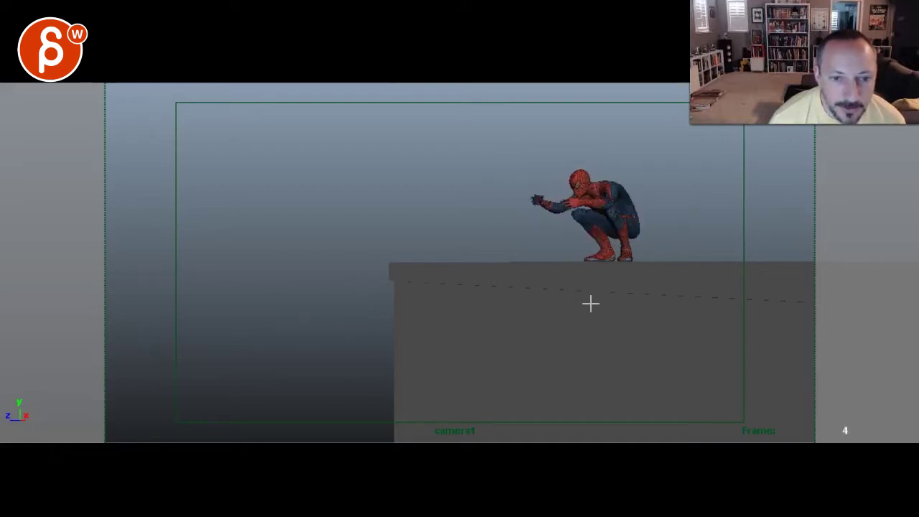
Step: Examine how the legs extend during the push-off up to frame 8
{"action": "key", "text": "alt+period"}
{"action": "key", "text": "alt+period"}
{"action": "key", "text": "alt+period"}
{"action": "key", "text": "alt+period"}
{"action": "key", "text": "alt+period"}
{"action": "key", "text": "alt+comma"}
{"action": "key", "text": "alt+comma"}
{"action": "key", "text": "alt+comma"}
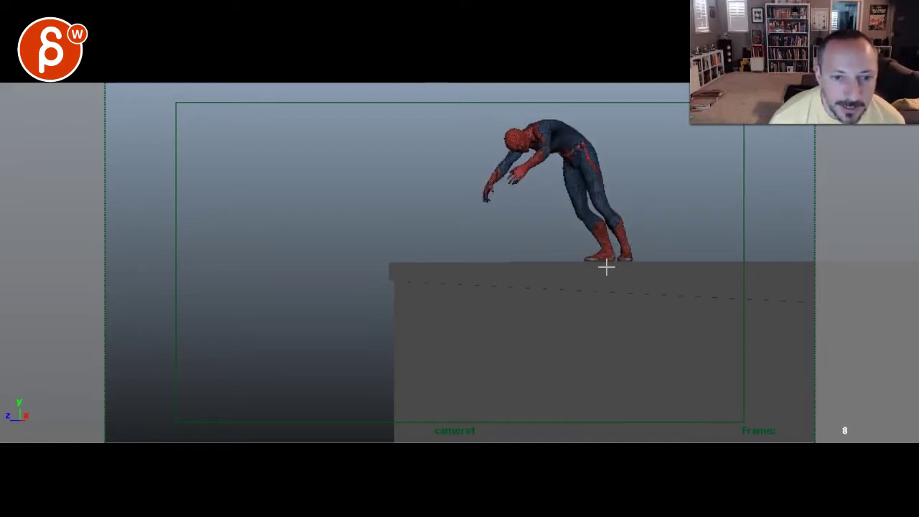
{"action": "key", "text": "alt+period"}
{"action": "key", "text": "alt+period"}
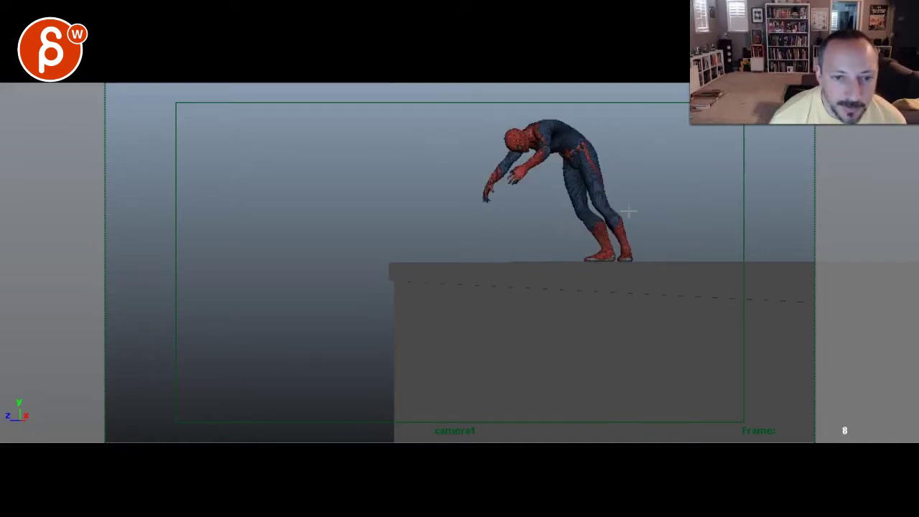
Step: Trace both legs from feet to hips at frame 8 and compare the pose with frame 9
{"action": "left_click_drag", "start_coordinate": [628, 256], "coordinate": [583, 143]}
{"action": "left_click_drag", "start_coordinate": [596, 255], "coordinate": [558, 157]}
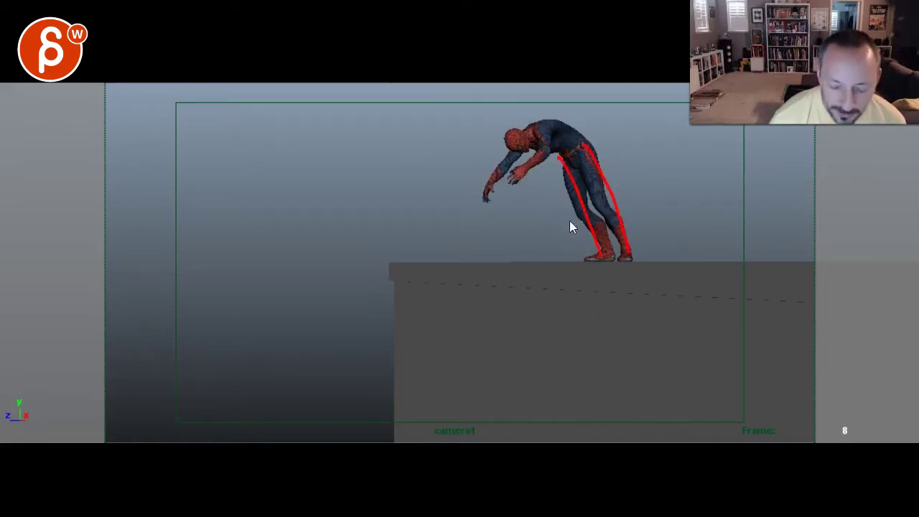
{"action": "key", "text": "alt+period"}
{"action": "key", "text": "alt+comma"}
{"action": "key", "text": "alt+period"}
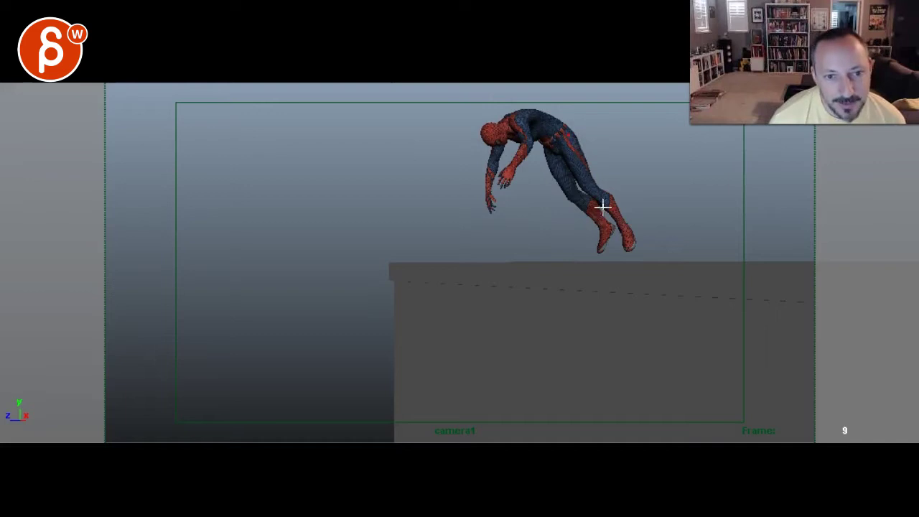
Step: Sketch straighter trailing legs with pointed feet over the take-off pose at frame 9
{"action": "left_click_drag", "start_coordinate": [567, 135], "coordinate": [629, 241]}
{"action": "left_click_drag", "start_coordinate": [542, 142], "coordinate": [579, 242]}
{"action": "key", "text": "alt+period"}
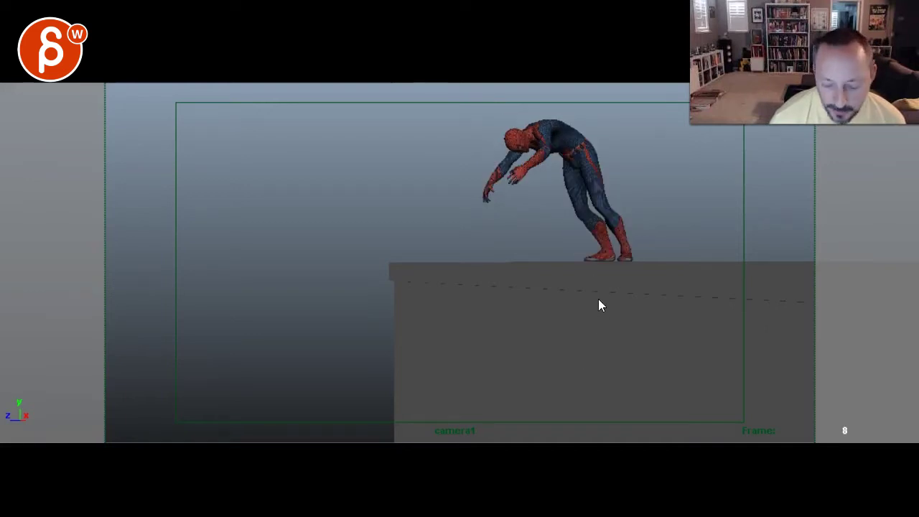
{"action": "key", "text": "alt+comma"}
{"action": "mouse_move", "coordinate": [546, 147]}
{"action": "left_mouse_down"}
{"action": "mouse_move", "coordinate": [601, 214]}
{"action": "mouse_move", "coordinate": [610, 247]}
{"action": "left_mouse_up"}
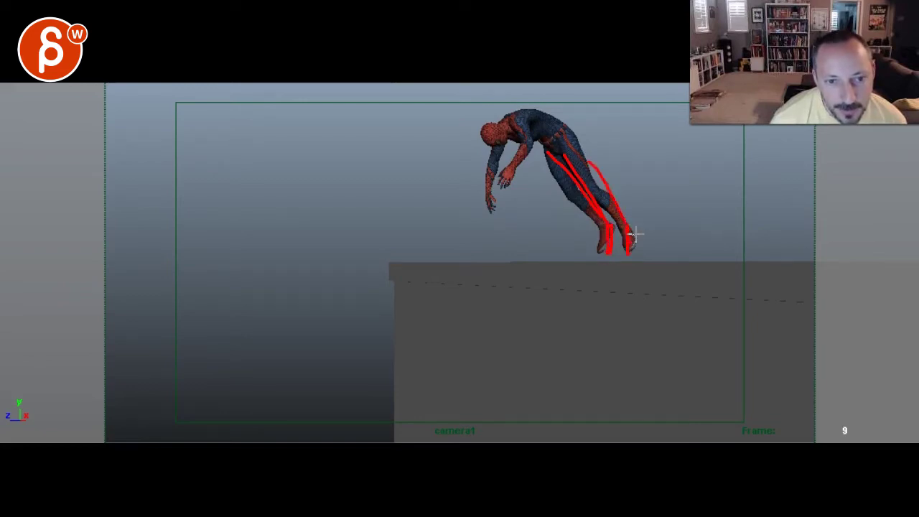
Step: Sketch one leg extended toward the roof and the other bent back at frame 10
{"action": "key", "text": "alt+period"}
{"action": "left_click_drag", "start_coordinate": [537, 150], "coordinate": [611, 234]}
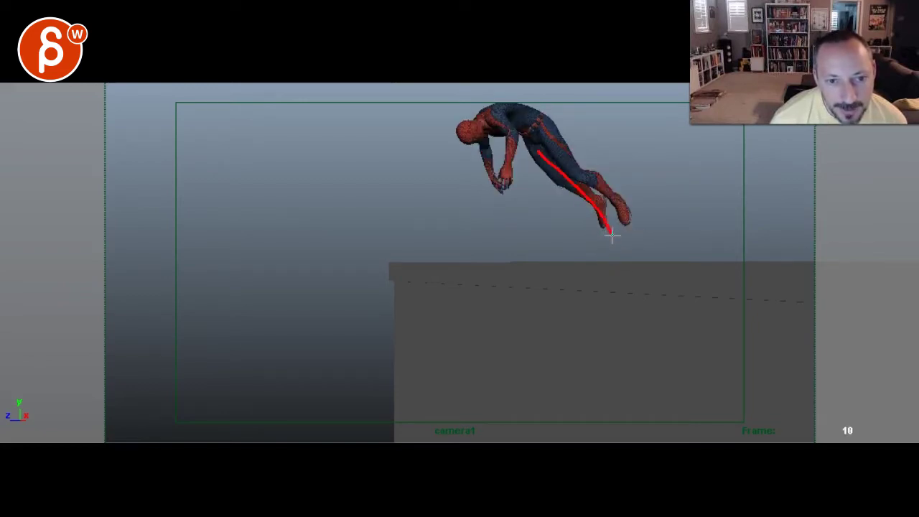
{"action": "left_click_drag", "start_coordinate": [552, 138], "coordinate": [587, 177]}
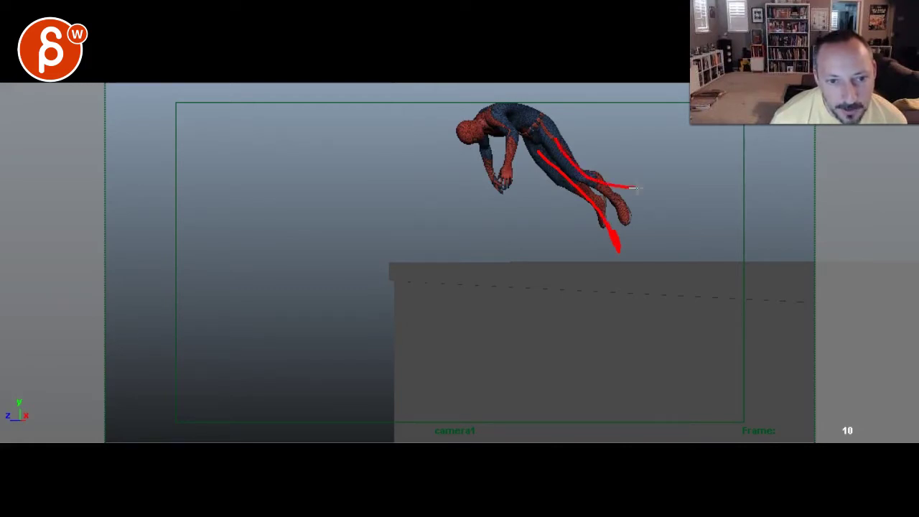
Step: Sketch a line from the airborne torso back past the legs after frame 11, and replay the animation
{"action": "key", "text": "alt+period"}
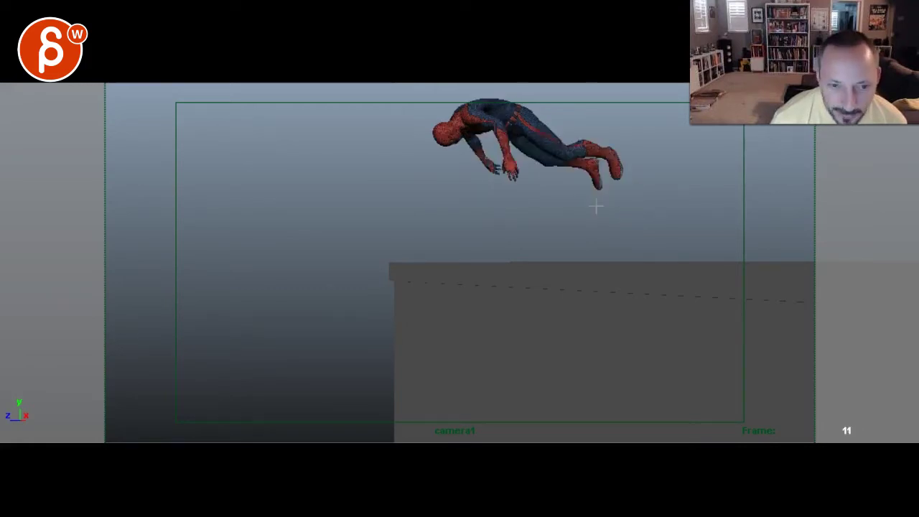
{"action": "key", "text": "alt+period"}
{"action": "key", "text": "alt+period"}
{"action": "mouse_move", "coordinate": [481, 113]}
{"action": "left_mouse_down"}
{"action": "mouse_move", "coordinate": [529, 124]}
{"action": "mouse_move", "coordinate": [590, 96]}
{"action": "left_mouse_up"}
{"action": "key", "text": "alt+v"}
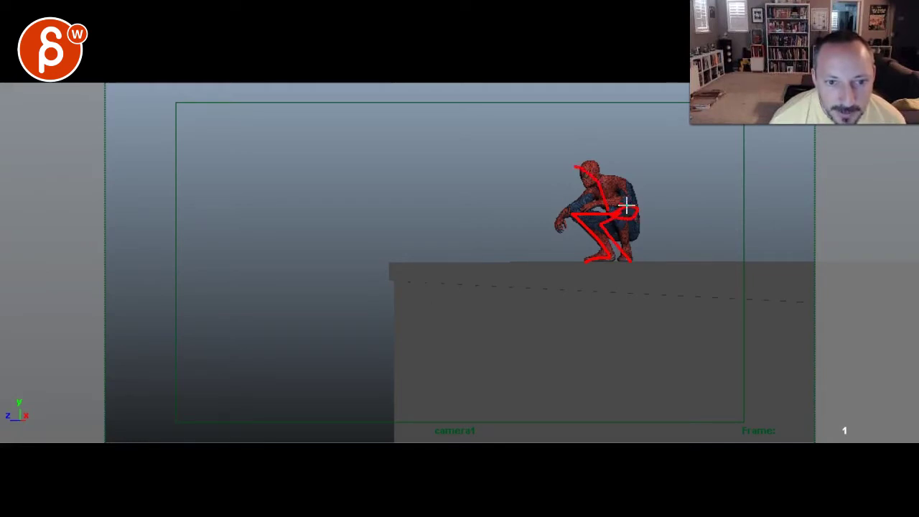
Step: Sketch a raised head and a forward-reaching arm over the crouch at frame 1, and compare with frame 2
{"action": "left_click_drag", "start_coordinate": [576, 139], "coordinate": [578, 151]}
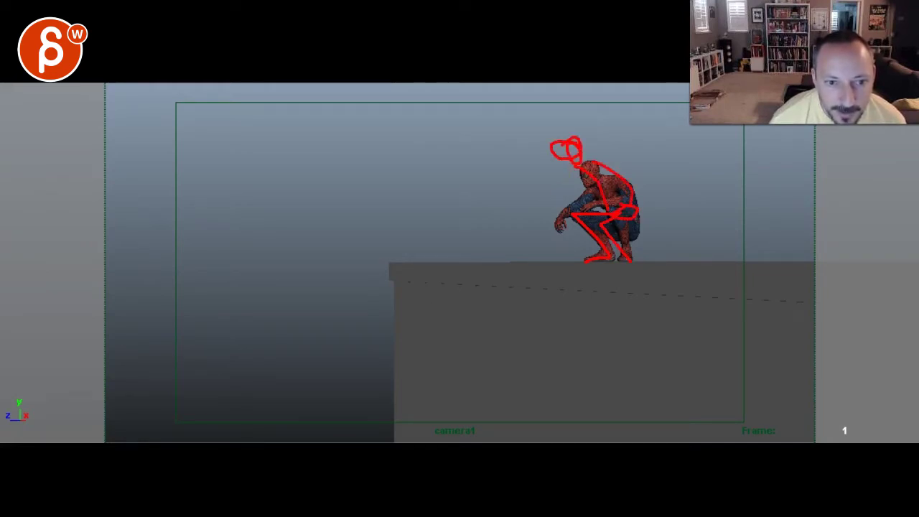
{"action": "left_click_drag", "start_coordinate": [570, 192], "coordinate": [540, 211]}
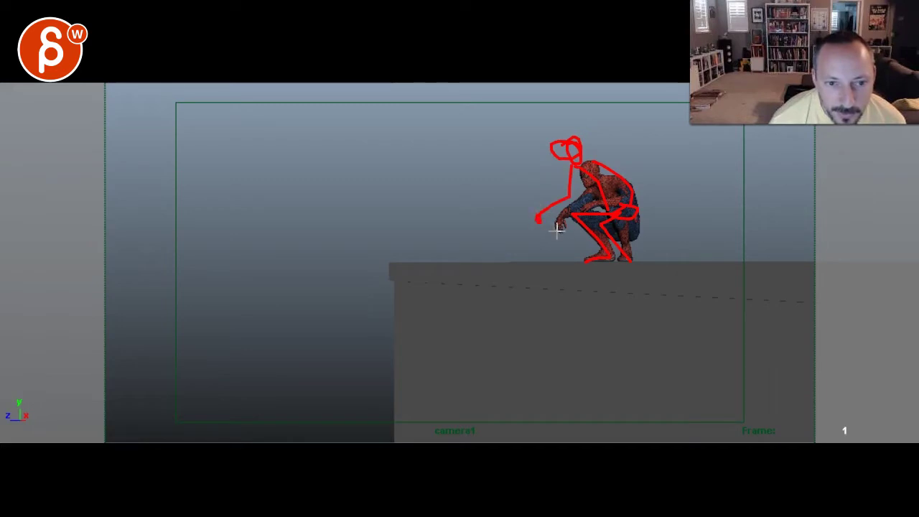
{"action": "key", "text": "alt+period"}
{"action": "key", "text": "alt+comma"}
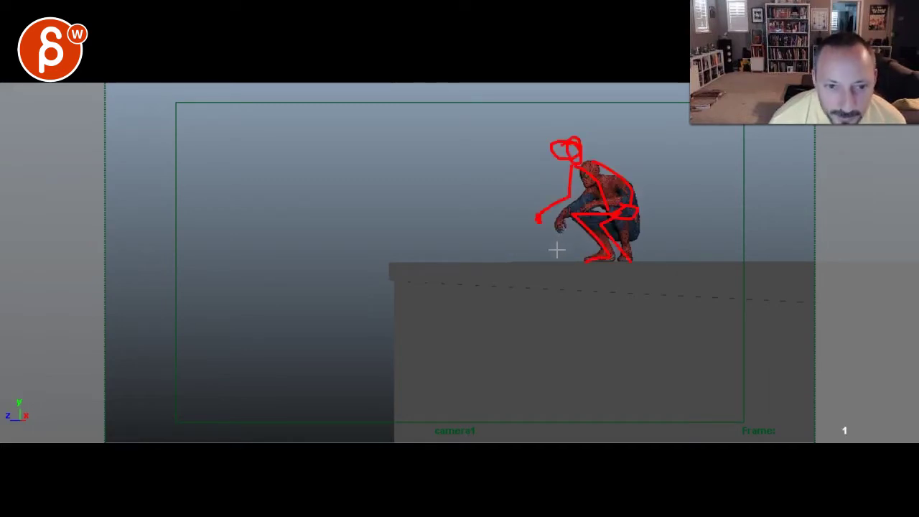
{"action": "key", "text": "alt+period"}
{"action": "key", "text": "alt+comma"}
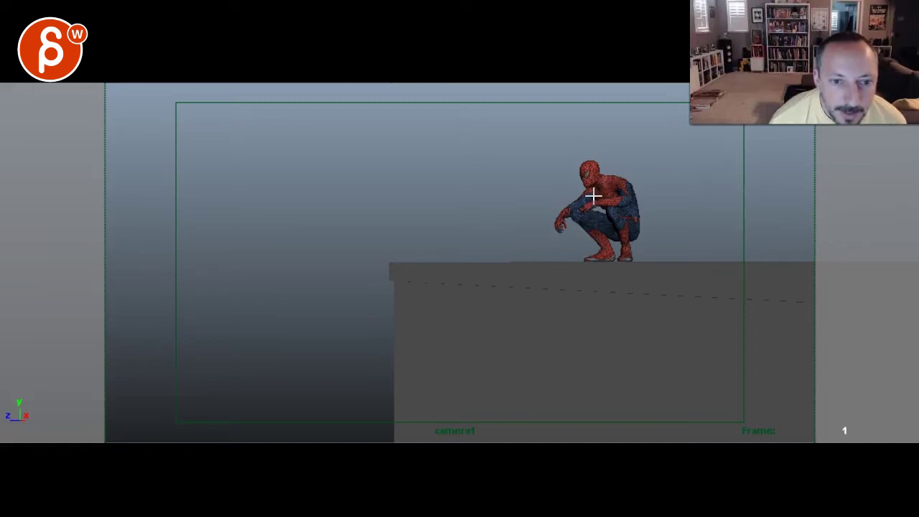
Step: Try marking the triangle between arm, torso and thigh, then the near forearm, at frame 1, undoing each mark
{"action": "mouse_move", "coordinate": [593, 195]}
{"action": "left_mouse_down"}
{"action": "mouse_move", "coordinate": [605, 211]}
{"action": "mouse_move", "coordinate": [596, 199]}
{"action": "mouse_move", "coordinate": [596, 208]}
{"action": "left_mouse_up"}
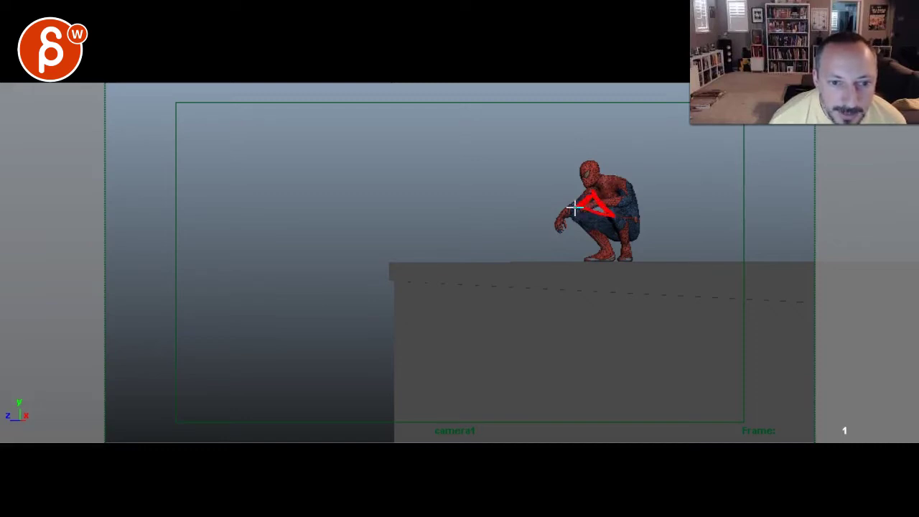
{"action": "key", "text": "ctrl+z"}
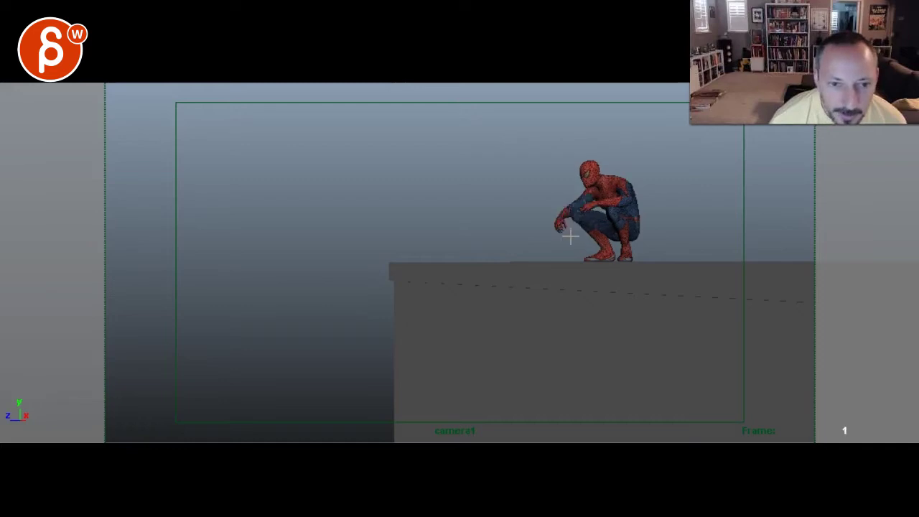
{"action": "left_click_drag", "start_coordinate": [598, 203], "coordinate": [591, 213]}
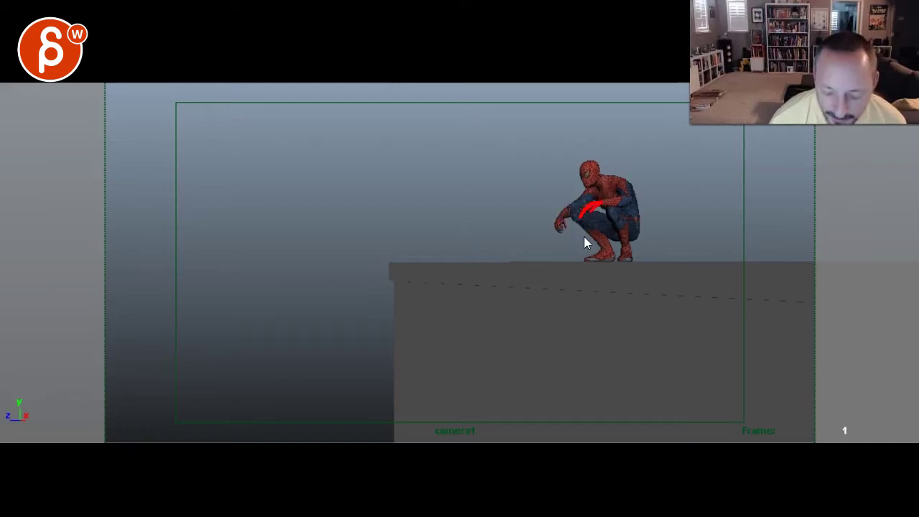
{"action": "key", "text": "ctrl+z"}
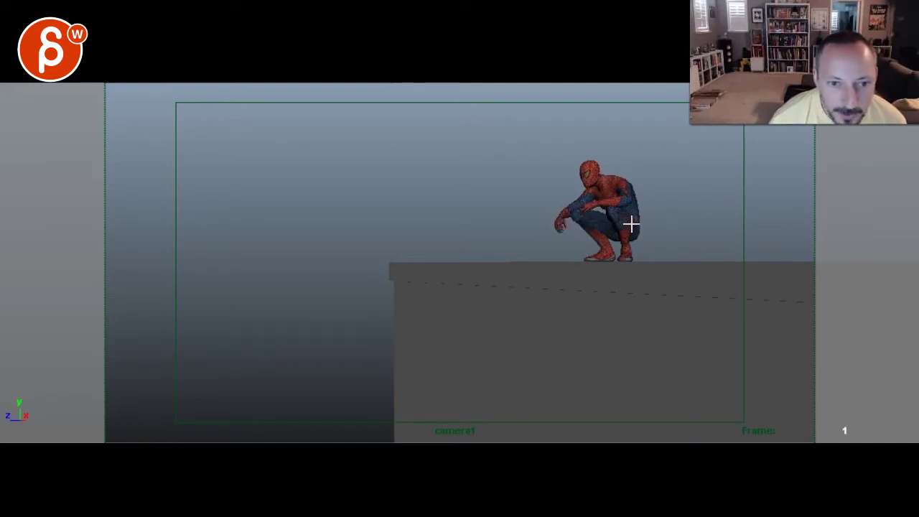
Step: Sketch the lower back, hips and both bent legs over the crouch at frame 1, and compare with frame 2
{"action": "mouse_move", "coordinate": [634, 197]}
{"action": "left_mouse_down"}
{"action": "mouse_move", "coordinate": [632, 216]}
{"action": "mouse_move", "coordinate": [595, 220]}
{"action": "mouse_move", "coordinate": [614, 249]}
{"action": "mouse_move", "coordinate": [614, 210]}
{"action": "left_mouse_up"}
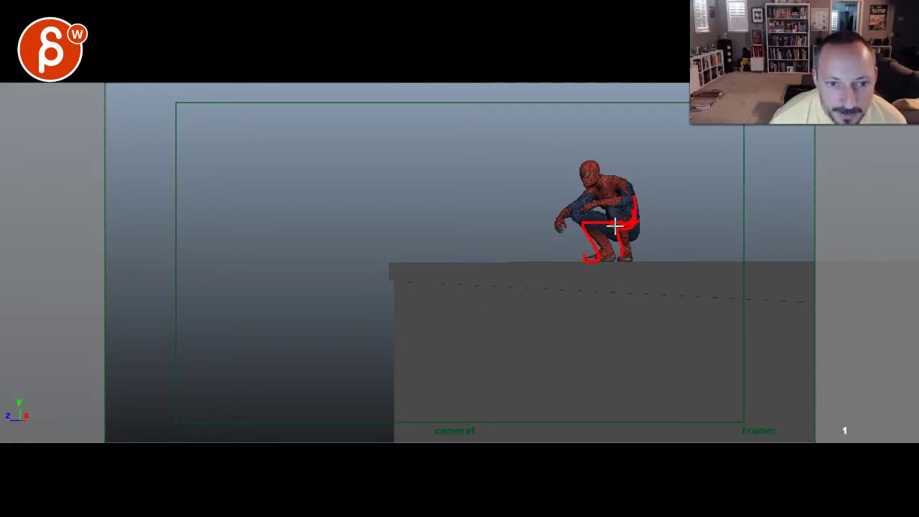
{"action": "key", "text": "alt+period"}
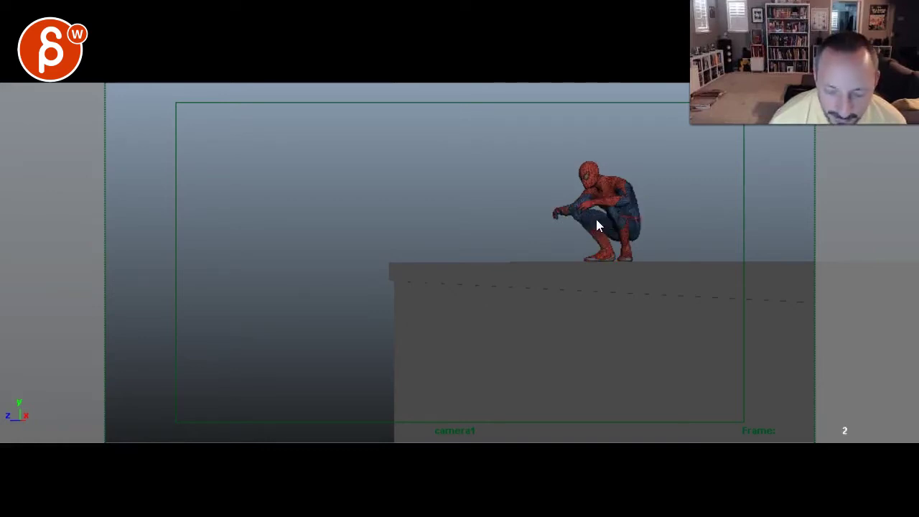
{"action": "key", "text": "alt+comma"}
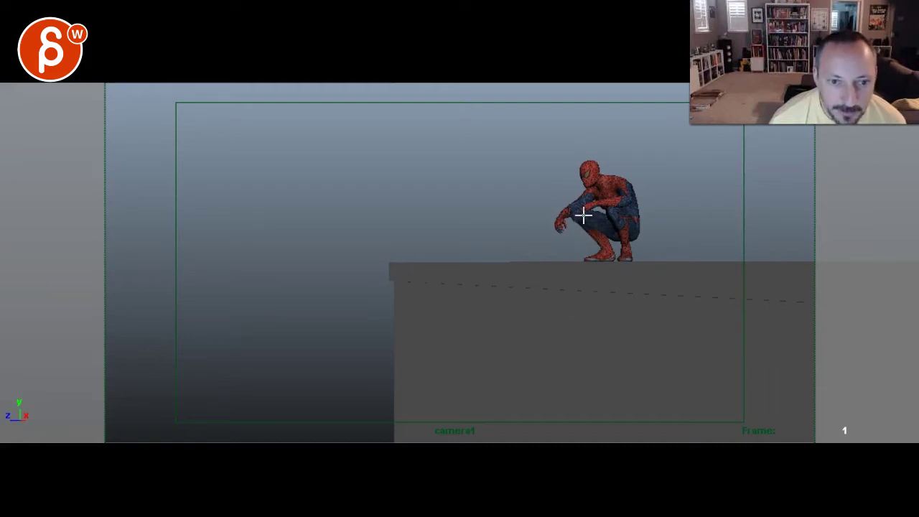
Step: Mark the underside of the hips and draw a horizontal line at knee height at frame 1
{"action": "mouse_move", "coordinate": [615, 238]}
{"action": "left_mouse_down"}
{"action": "mouse_move", "coordinate": [639, 234]}
{"action": "mouse_move", "coordinate": [568, 214]}
{"action": "left_mouse_up"}
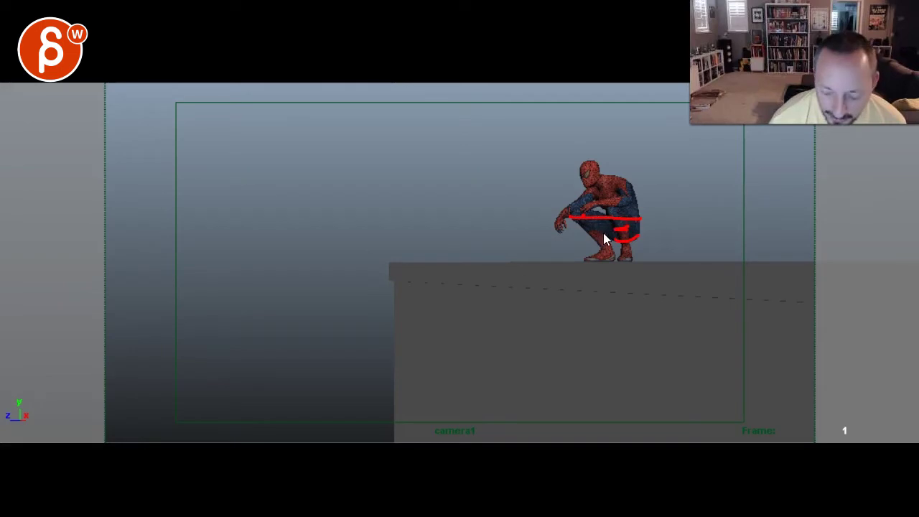
{"action": "key", "text": "alt+period"}
{"action": "key", "text": "alt+comma"}
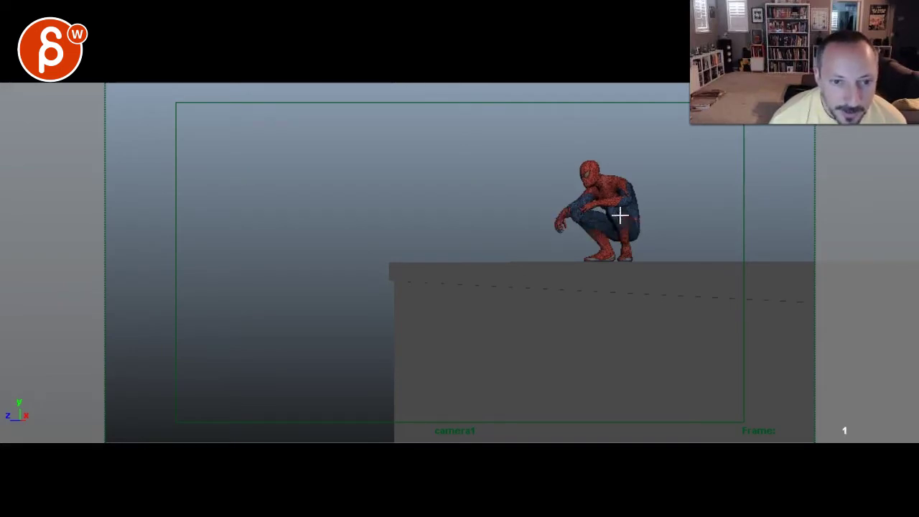
Step: Draw a downward stroke from the hips at frame 1 and follow the hip movement forward to frame 6
{"action": "left_click_drag", "start_coordinate": [619, 212], "coordinate": [623, 244]}
{"action": "key", "text": "alt+period"}
{"action": "key", "text": "alt+period"}
{"action": "key", "text": "alt+period"}
{"action": "key", "text": "alt+period"}
{"action": "key", "text": "alt+period"}
{"action": "key", "text": "alt+period"}
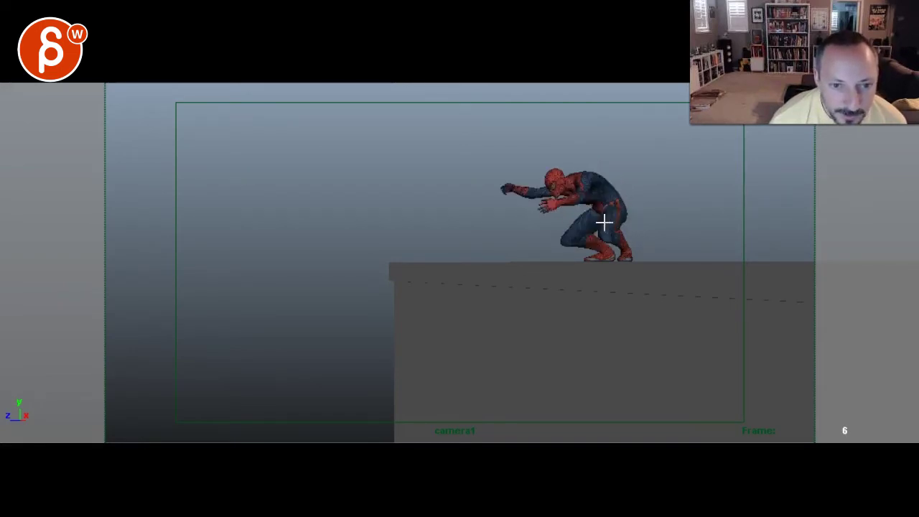
Step: Draw a stroke from the hips up toward the forward hand at the opening crouch, and play the jump
{"action": "key", "text": "alt+comma"}
{"action": "key", "text": "alt+comma"}
{"action": "key", "text": "alt+comma"}
{"action": "key", "text": "alt+comma"}
{"action": "key", "text": "alt+comma"}
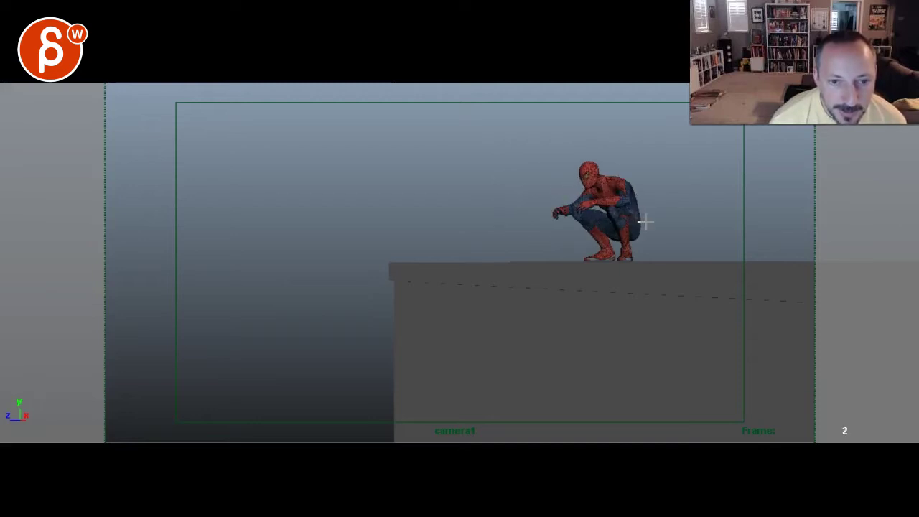
{"action": "left_click_drag", "start_coordinate": [628, 234], "coordinate": [560, 198]}
{"action": "key", "text": "alt+v"}
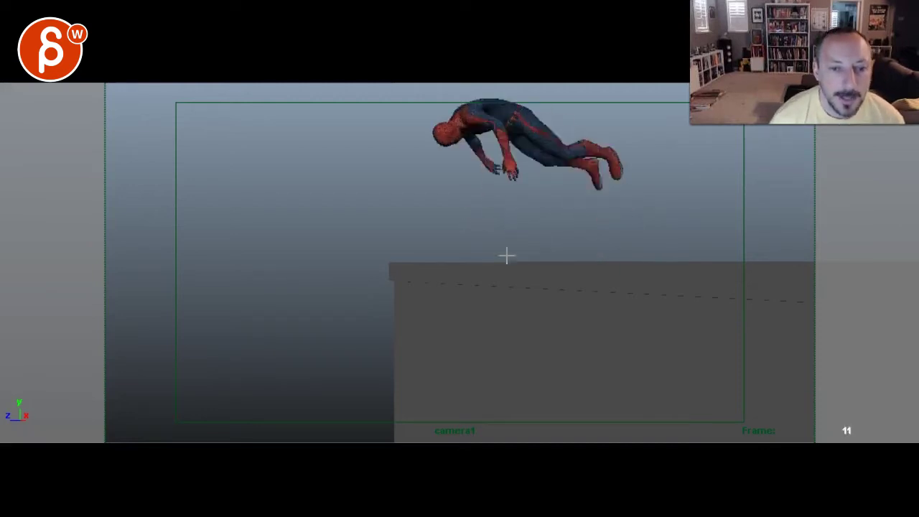
Step: Go back and forth through the take-off between frames 1 and 11 to examine how the crouch turns into the jump
{"action": "key", "text": "alt+comma"}
{"action": "key", "text": "alt+comma"}
{"action": "key", "text": "alt+comma"}
{"action": "key", "text": "alt+comma"}
{"action": "key", "text": "alt+comma"}
{"action": "key", "text": "alt+comma"}
{"action": "key", "text": "alt+comma"}
{"action": "key", "text": "alt+comma"}
{"action": "key", "text": "alt+comma"}
{"action": "key", "text": "alt+comma"}
{"action": "key", "text": "alt+comma"}
{"action": "key", "text": "alt+comma"}
{"action": "key", "text": "alt+comma"}
{"action": "key", "text": "alt+comma"}
{"action": "key", "text": "alt+comma"}
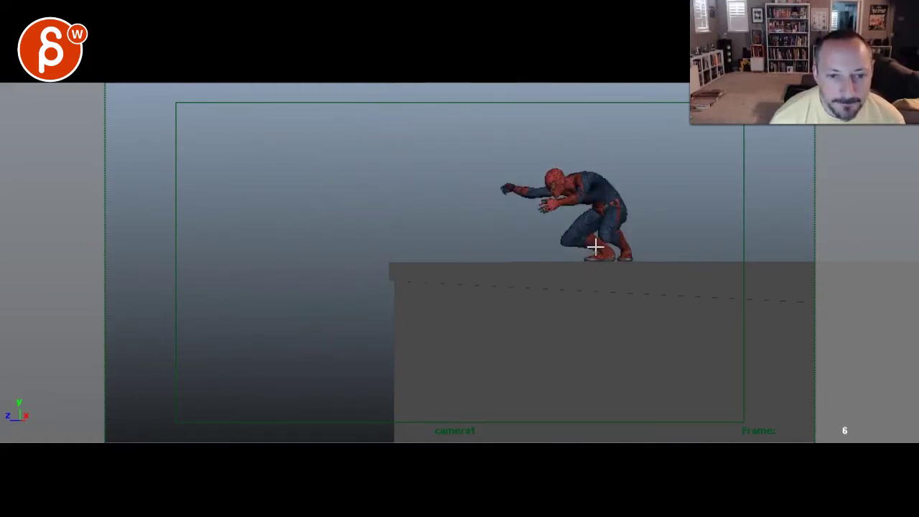
{"action": "key", "text": "alt+period"}
{"action": "key", "text": "alt+comma"}
{"action": "key", "text": "alt+comma"}
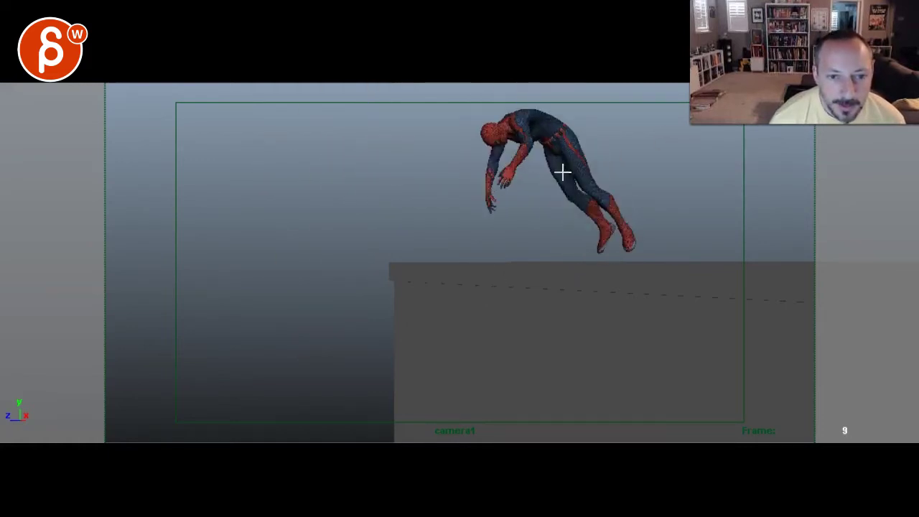
{"action": "key", "text": "alt+comma"}
{"action": "key", "text": "alt+comma"}
{"action": "key", "text": "alt+comma"}
{"action": "key", "text": "alt+comma"}
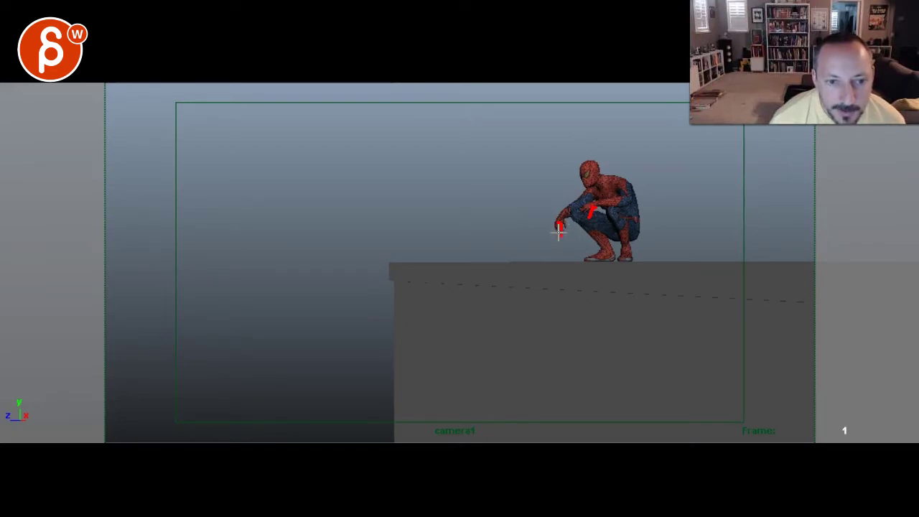
Step: Mark the hanging forward hand at frame 1 and compare its position with frame 4
{"action": "left_click", "coordinate": [551, 244]}
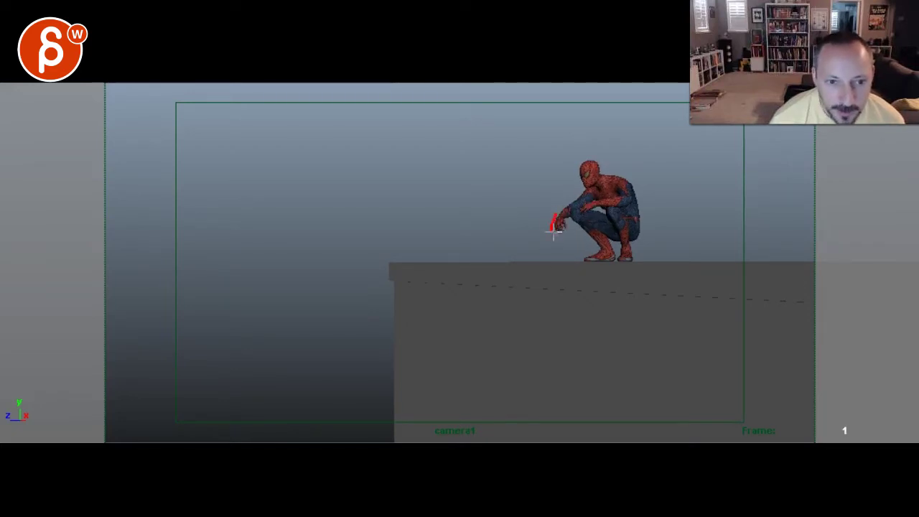
{"action": "key", "text": "Right"}
{"action": "key", "text": "Right"}
{"action": "key", "text": "Right"}
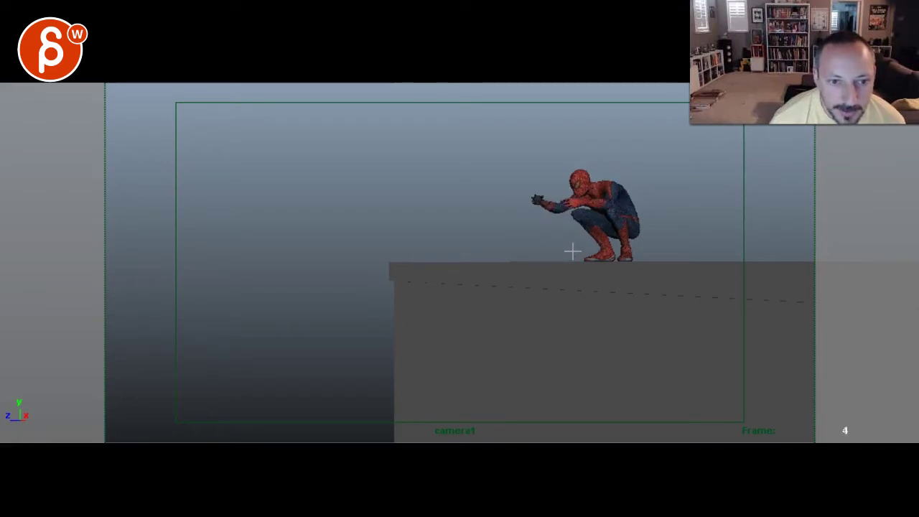
{"action": "key", "text": "Left"}
{"action": "key", "text": "Left"}
{"action": "key", "text": "Left"}
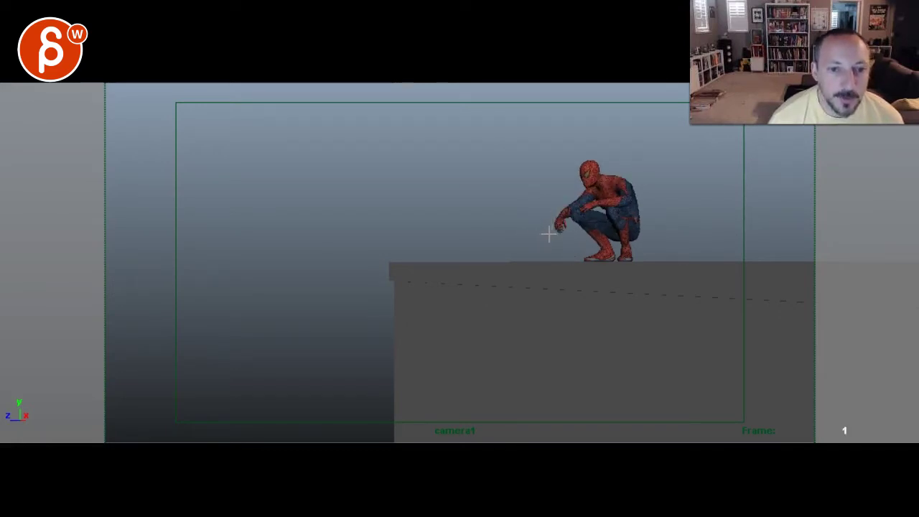
Step: Compare frame 1 with the frames right after it to examine the forward hand's first movement
{"action": "key", "text": "alt+period"}
{"action": "key", "text": "alt+comma"}
{"action": "key", "text": "alt+period"}
{"action": "key", "text": "alt+comma"}
{"action": "key", "text": "alt+period"}
{"action": "key", "text": "alt+period"}
{"action": "key", "text": "alt+period"}
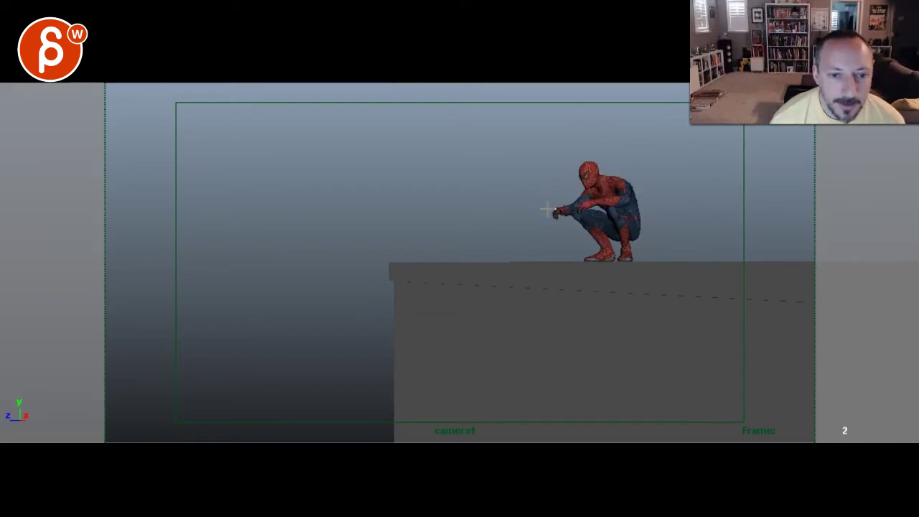
Step: Sketch the shoulder line and upper arm over frames 1 and 2, with a forward stroke ahead of the head
{"action": "left_click_drag", "start_coordinate": [651, 176], "coordinate": [608, 186]}
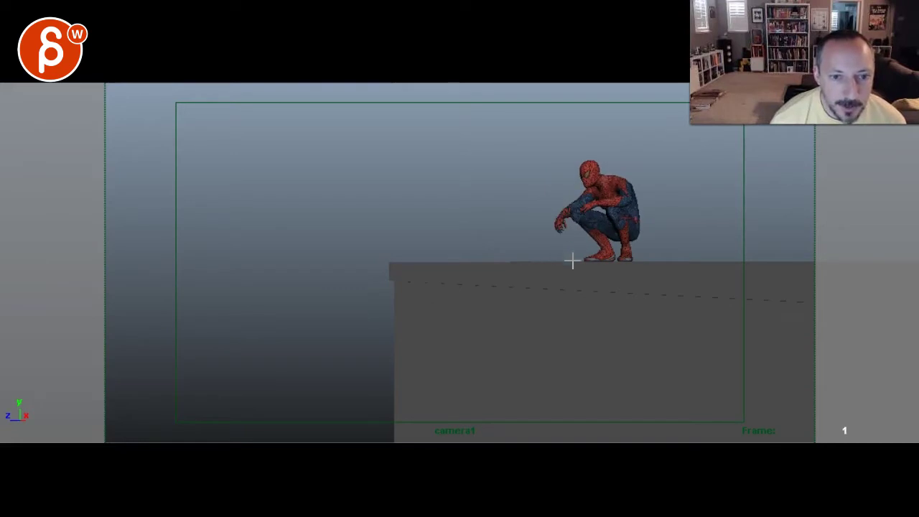
{"action": "mouse_move", "coordinate": [614, 174]}
{"action": "left_mouse_down"}
{"action": "mouse_move", "coordinate": [622, 185]}
{"action": "mouse_move", "coordinate": [594, 190]}
{"action": "left_mouse_up"}
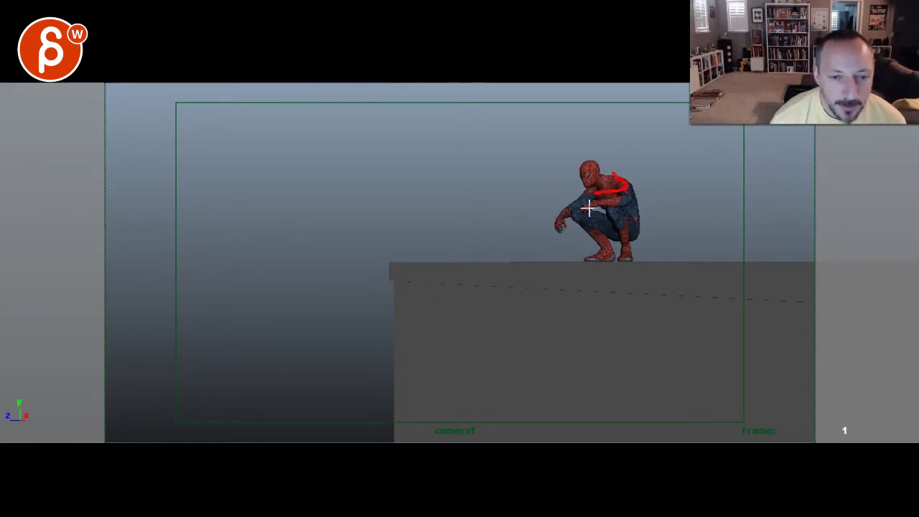
{"action": "mouse_move", "coordinate": [595, 147]}
{"action": "left_mouse_down"}
{"action": "mouse_move", "coordinate": [616, 263]}
{"action": "mouse_move", "coordinate": [564, 192]}
{"action": "mouse_move", "coordinate": [627, 194]}
{"action": "left_mouse_up"}
{"action": "left_click_drag", "start_coordinate": [573, 183], "coordinate": [519, 196]}
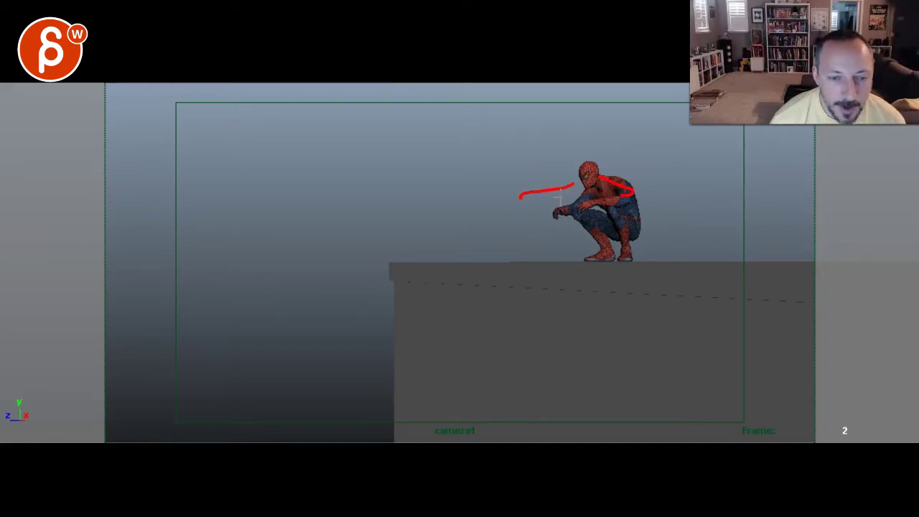
{"action": "left_click_drag", "start_coordinate": [592, 198], "coordinate": [553, 191]}
{"action": "key", "text": "Left"}
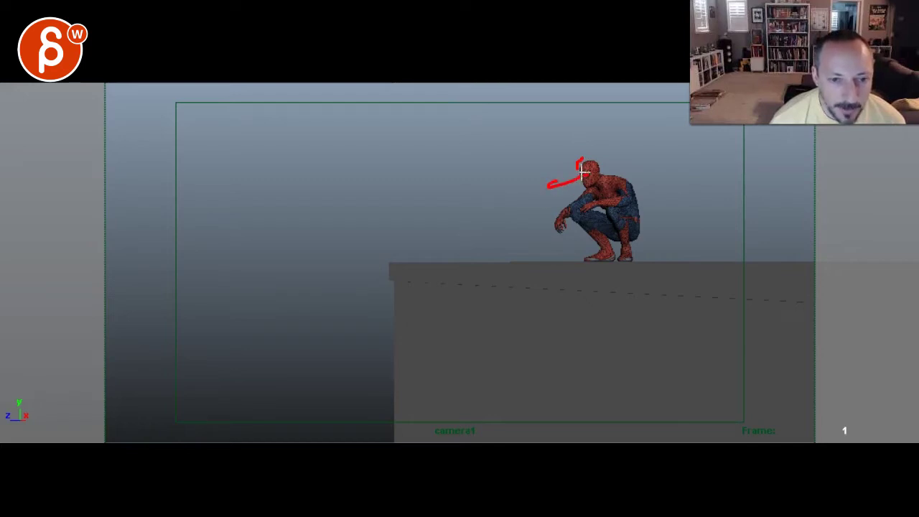
Step: Draw a line of sight from the eyes past the roof edge and a horizontal line across the torso at frame 1, then clear the sketch
{"action": "mouse_move", "coordinate": [583, 170]}
{"action": "left_mouse_down"}
{"action": "mouse_move", "coordinate": [328, 280]}
{"action": "mouse_move", "coordinate": [221, 306]}
{"action": "left_mouse_up"}
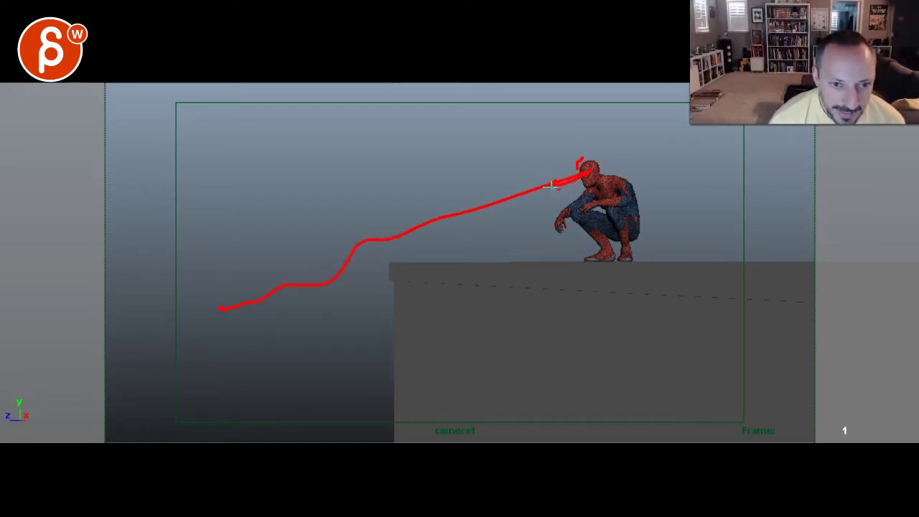
{"action": "left_click_drag", "start_coordinate": [551, 186], "coordinate": [552, 159]}
{"action": "left_click_drag", "start_coordinate": [650, 211], "coordinate": [545, 213]}
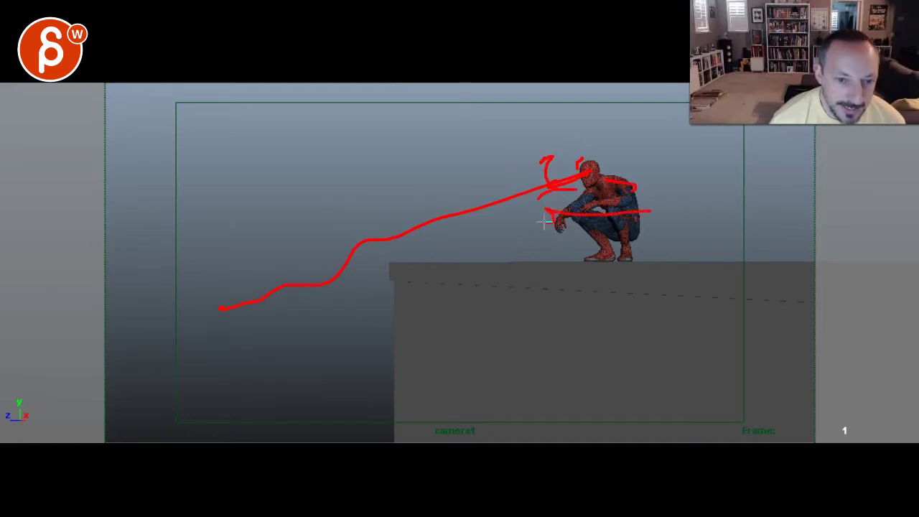
{"action": "key", "text": "Escape"}
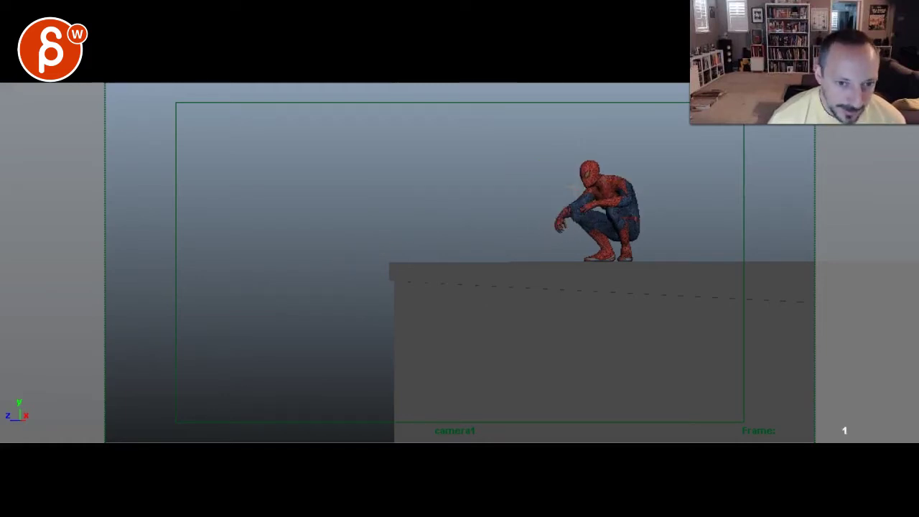
Step: Draw a horizontal line at chest height and strokes around and ahead of the head at frame 1, then clear the sketch
{"action": "left_click_drag", "start_coordinate": [642, 197], "coordinate": [567, 194]}
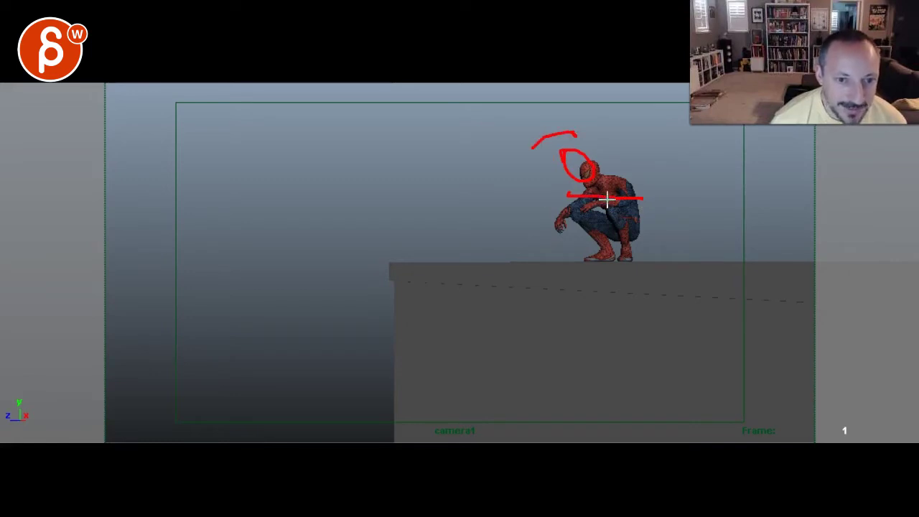
{"action": "left_click_drag", "start_coordinate": [639, 194], "coordinate": [600, 193]}
{"action": "left_click_drag", "start_coordinate": [536, 190], "coordinate": [520, 204]}
{"action": "key", "text": "Escape"}
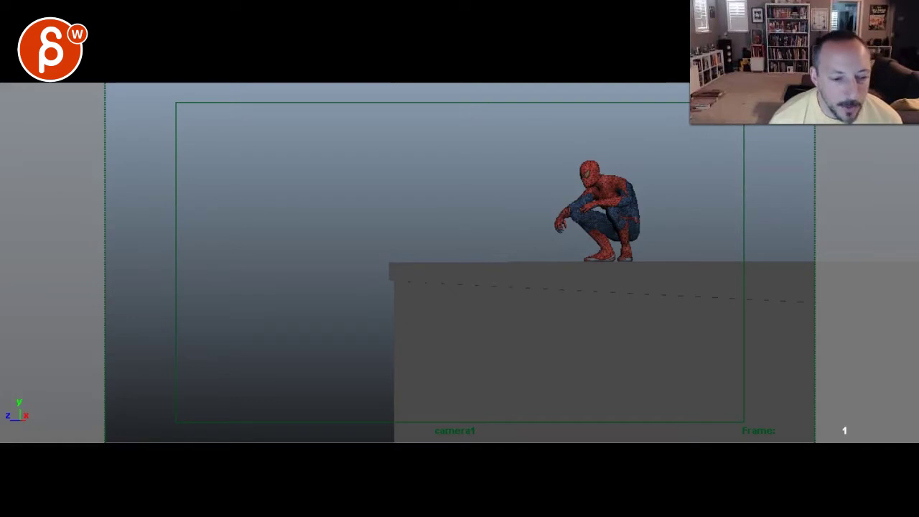
Step: Run through frames 1 to 7 and back to examine how the upper body leads out of the crouch
{"action": "key", "text": "Right"}
{"action": "key", "text": "Right"}
{"action": "key", "text": "Right"}
{"action": "key", "text": "Right"}
{"action": "key", "text": "Right"}
{"action": "key", "text": "Right"}
{"action": "key", "text": "Left"}
{"action": "key", "text": "Left"}
{"action": "key", "text": "Left"}
{"action": "key", "text": "Left"}
{"action": "key", "text": "Left"}
{"action": "key", "text": "Left"}
{"action": "key", "text": "Right"}
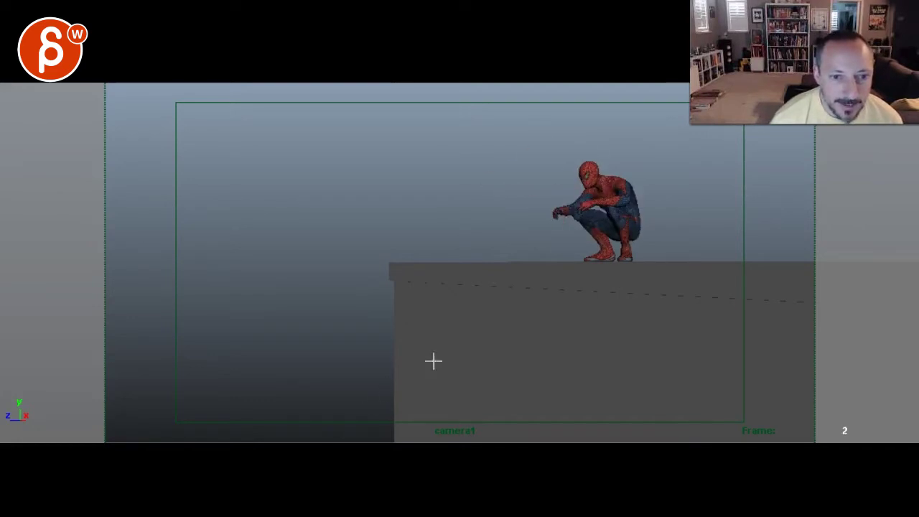
{"action": "key", "text": "alt+comma"}
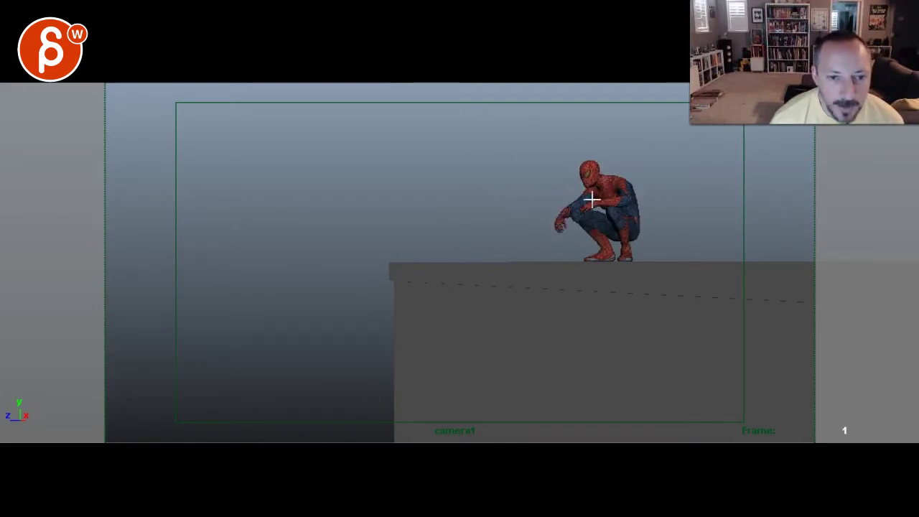
Step: Circle the forward hand at frame 1 and follow its movement through frame 3
{"action": "key", "text": "alt+period"}
{"action": "key", "text": "alt+comma"}
{"action": "left_click_drag", "start_coordinate": [550, 207], "coordinate": [551, 244]}
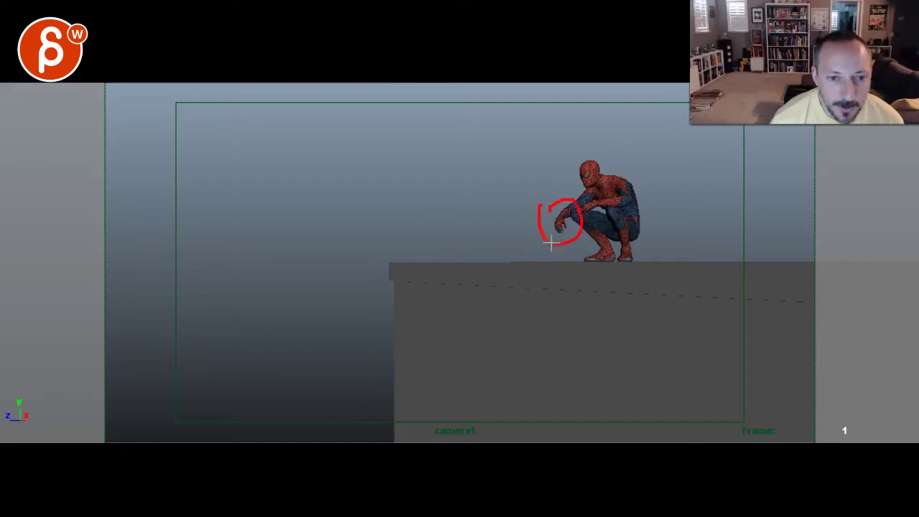
{"action": "key", "text": "alt+period"}
{"action": "key", "text": "alt+period"}
{"action": "key", "text": "alt+period"}
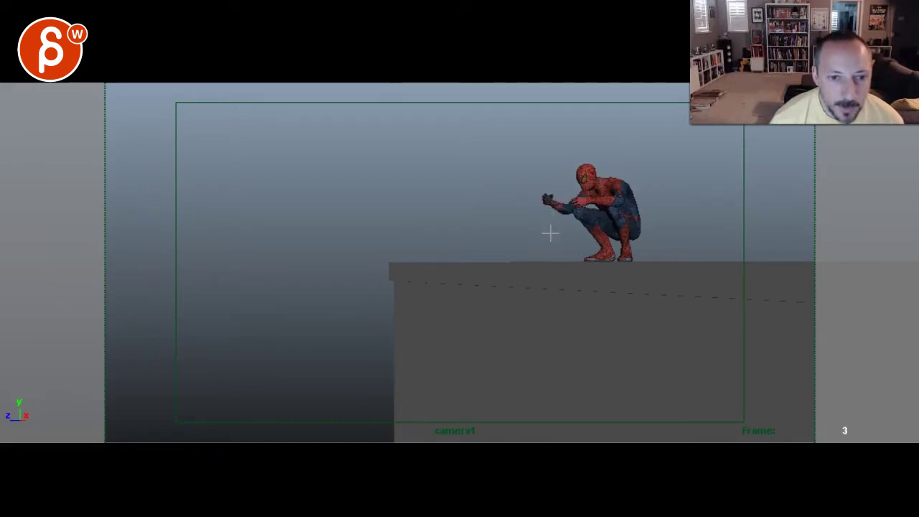
{"action": "key", "text": "Left"}
{"action": "key", "text": "Left"}
{"action": "key", "text": "Left"}
{"action": "key", "text": "Right"}
{"action": "key", "text": "Right"}
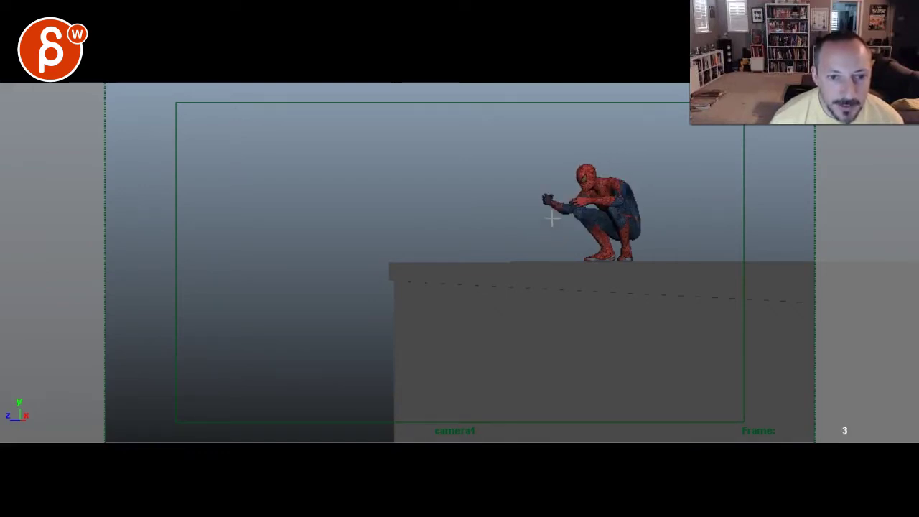
Step: Draw a short horizontal line just above the forward hand at frame 3 and compare the neighbouring frames
{"action": "left_click_drag", "start_coordinate": [562, 193], "coordinate": [534, 192]}
{"action": "key", "text": "Left"}
{"action": "key", "text": "Left"}
{"action": "key", "text": "Right"}
{"action": "key", "text": "Right"}
{"action": "key", "text": "Right"}
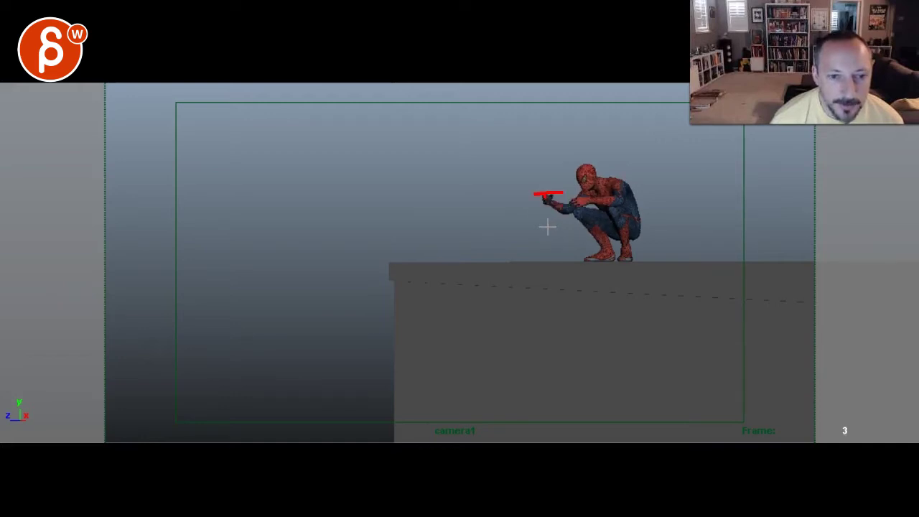
{"action": "key", "text": "alt+period"}
{"action": "key", "text": "alt+comma"}
{"action": "key", "text": "alt+comma"}
Step: Draw a long path from the face forward past the hand at frame 3 and compare it with the adjacent frame
{"action": "left_click_drag", "start_coordinate": [575, 188], "coordinate": [415, 205]}
{"action": "key", "text": "alt+period"}
{"action": "key", "text": "alt+comma"}
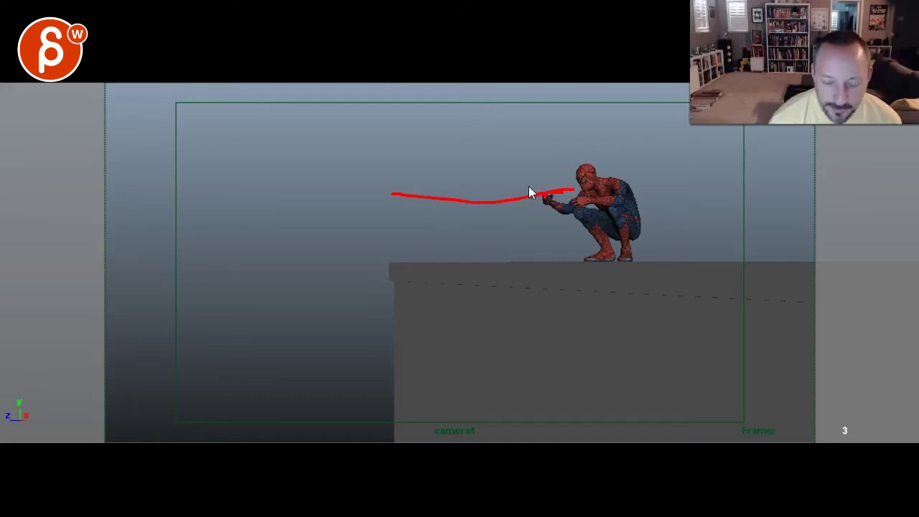
{"action": "key", "text": "Left"}
{"action": "key", "text": "Right"}
Step: Draw a nearly horizontal line from the face forward above the hand at frame 3, and compare with frame 2
{"action": "left_click_drag", "start_coordinate": [562, 188], "coordinate": [507, 190]}
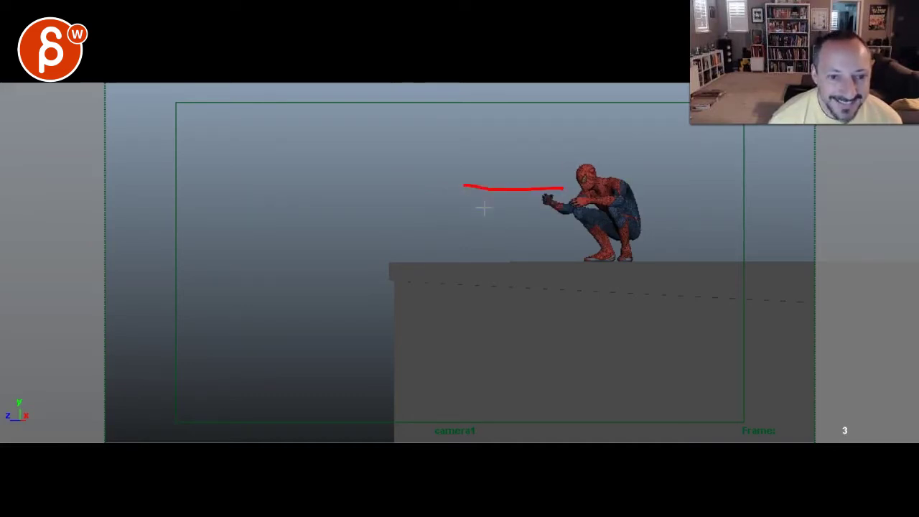
{"action": "key", "text": "alt+period"}
{"action": "key", "text": "alt+period"}
{"action": "key", "text": "alt+comma"}
{"action": "key", "text": "alt+comma"}
{"action": "key", "text": "alt+comma"}
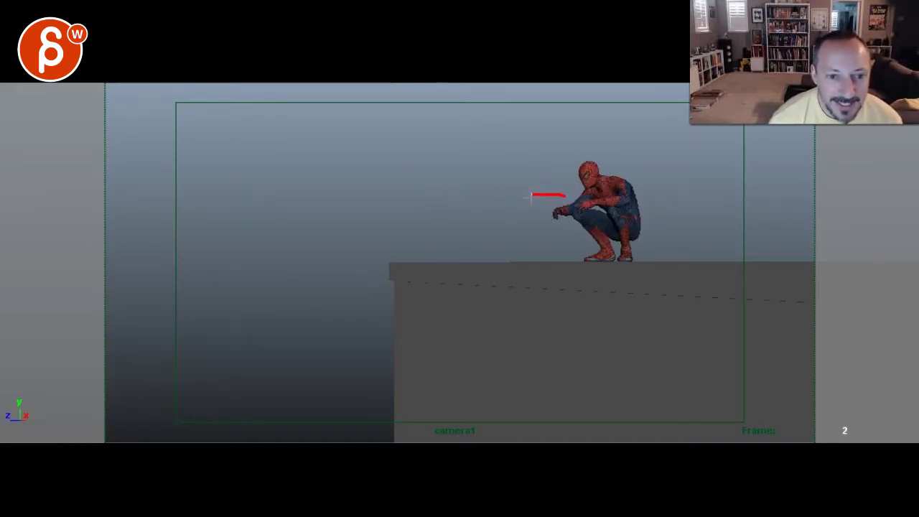
Step: Flip between frames 2 and 5 to examine how the arms reach forward
{"action": "key", "text": "alt+period"}
{"action": "key", "text": "alt+period"}
{"action": "key", "text": "alt+period"}
{"action": "key", "text": "alt+comma"}
{"action": "key", "text": "alt+comma"}
{"action": "key", "text": "alt+period"}
{"action": "key", "text": "alt+period"}
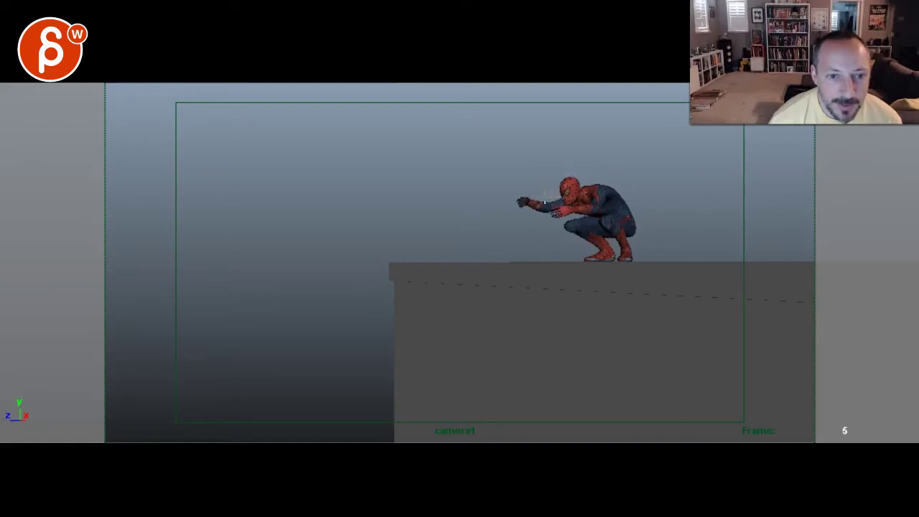
Step: Advance to frame 11 and draw a curved arc from ahead of the body back up to the near hand
{"action": "key", "text": "alt+period"}
{"action": "key", "text": "alt+period"}
{"action": "key", "text": "alt+period"}
{"action": "key", "text": "alt+period"}
{"action": "key", "text": "alt+period"}
{"action": "key", "text": "alt+period"}
{"action": "left_click_drag", "start_coordinate": [429, 206], "coordinate": [511, 181]}
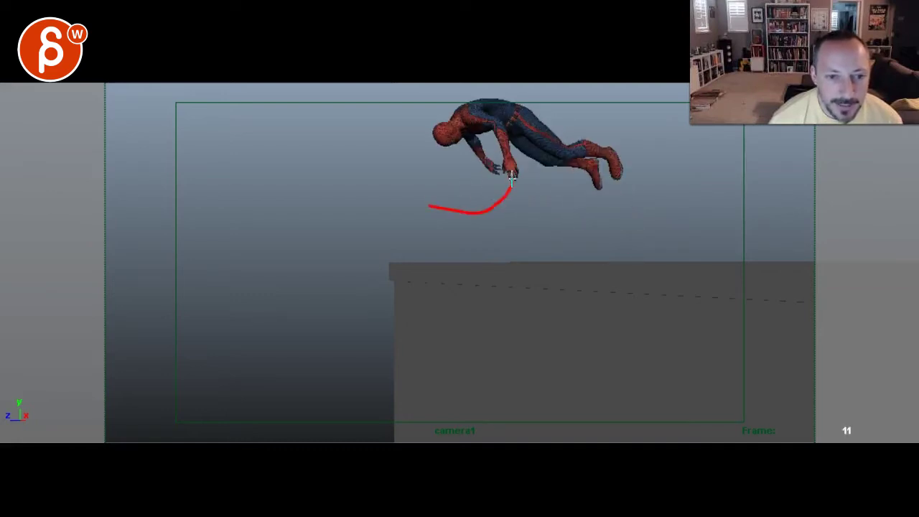
Step: Return to the opening crouch and play the jump to review the arm swing
{"action": "key", "text": "alt+comma"}
{"action": "key", "text": "alt+comma"}
{"action": "key", "text": "alt+comma"}
{"action": "key", "text": "alt+comma"}
{"action": "key", "text": "alt+comma"}
{"action": "key", "text": "alt+comma"}
{"action": "key", "text": "alt+comma"}
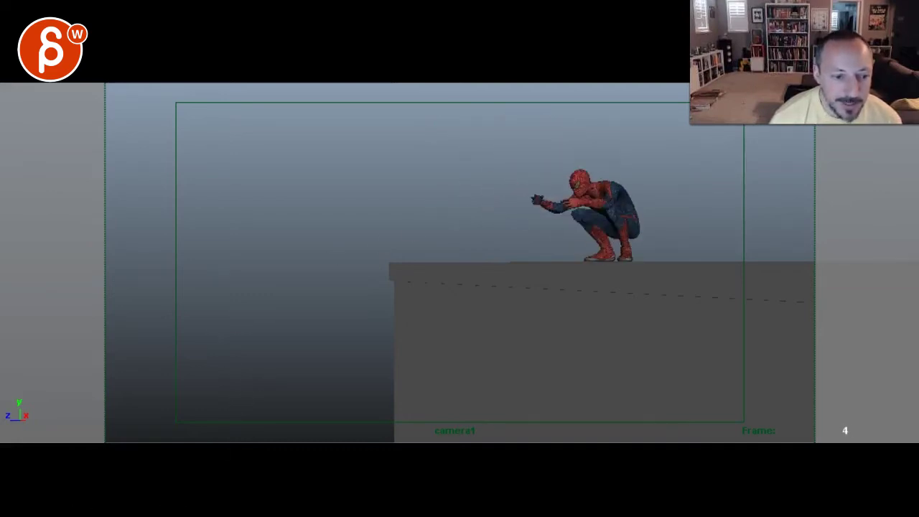
{"action": "key", "text": "alt+comma"}
{"action": "key", "text": "alt+comma"}
{"action": "key", "text": "alt+comma"}
{"action": "key", "text": "alt+v"}
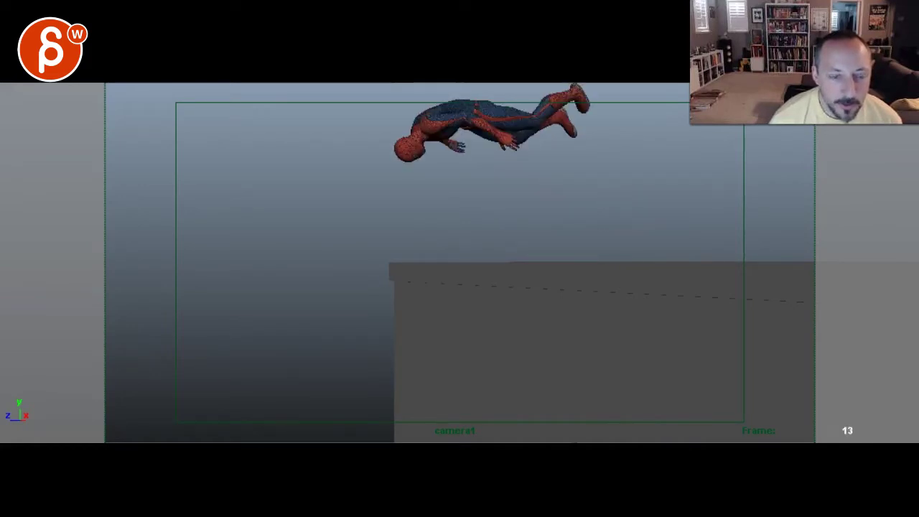
Step: Replay the jump and step back through the airborne frames to review the body's overall motion
{"action": "key", "text": "alt+comma"}
{"action": "key", "text": "alt+comma"}
{"action": "key", "text": "alt+comma"}
{"action": "key", "text": "alt+comma"}
{"action": "key", "text": "alt+comma"}
{"action": "key", "text": "alt+comma"}
{"action": "key", "text": "alt+v"}
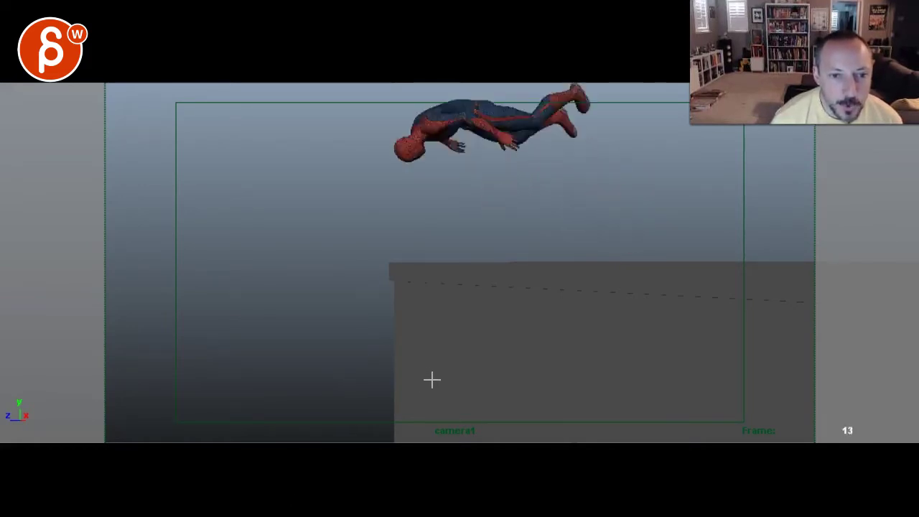
{"action": "key", "text": "alt+v"}
{"action": "key", "text": "alt+comma"}
{"action": "key", "text": "alt+comma"}
{"action": "key", "text": "alt+comma"}
{"action": "key", "text": "alt+comma"}
{"action": "key", "text": "alt+comma"}
{"action": "key", "text": "alt+comma"}
{"action": "key", "text": "alt+comma"}
{"action": "key", "text": "alt+comma"}
{"action": "key", "text": "alt+comma"}
{"action": "key", "text": "alt+comma"}
{"action": "key", "text": "alt+comma"}
{"action": "key", "text": "alt+comma"}
{"action": "key", "text": "alt+comma"}
{"action": "key", "text": "alt+comma"}
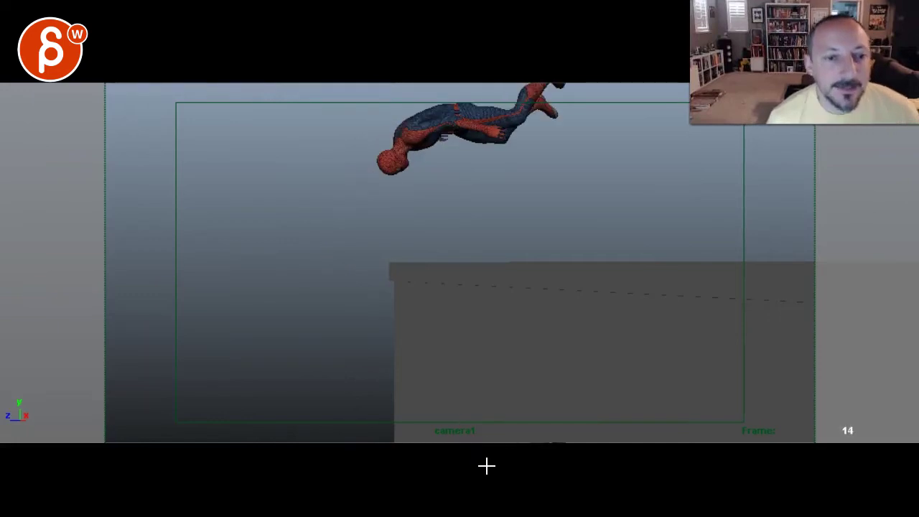
{"action": "key", "text": "alt+comma"}
{"action": "key", "text": "alt+comma"}
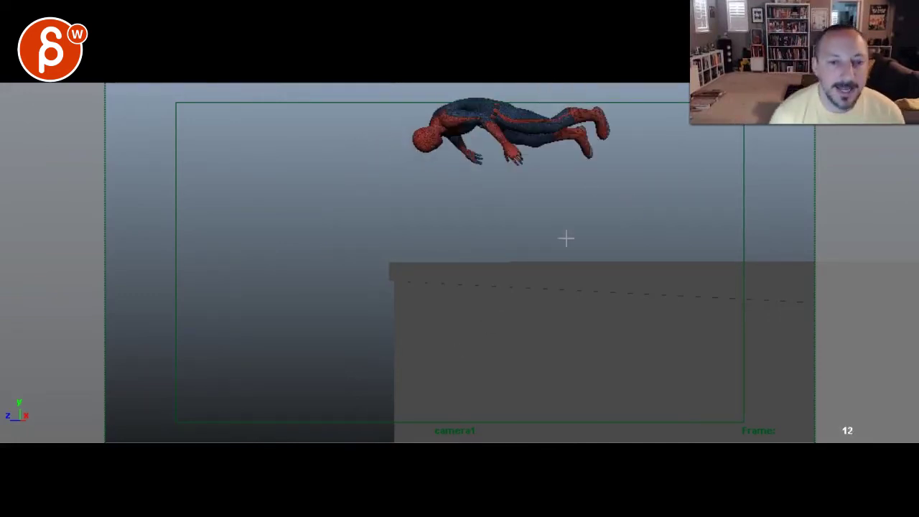
Step: Step from frame 12 to frame 24 to examine how the arms and body rotate into the dive
{"action": "mouse_move", "coordinate": [590, 260]}
{"action": "left_mouse_down"}
{"action": "mouse_move", "coordinate": [546, 229]}
{"action": "mouse_move", "coordinate": [599, 129]}
{"action": "mouse_move", "coordinate": [693, 207]}
{"action": "mouse_move", "coordinate": [597, 259]}
{"action": "mouse_move", "coordinate": [557, 313]}
{"action": "left_mouse_up"}
{"action": "key", "text": "Escape"}
{"action": "key", "text": "alt+period"}
{"action": "key", "text": "alt+period"}
{"action": "key", "text": "alt+period"}
{"action": "key", "text": "alt+period"}
{"action": "key", "text": "alt+period"}
{"action": "key", "text": "alt+period"}
{"action": "key", "text": "alt+period"}
{"action": "key", "text": "alt+period"}
{"action": "key", "text": "alt+period"}
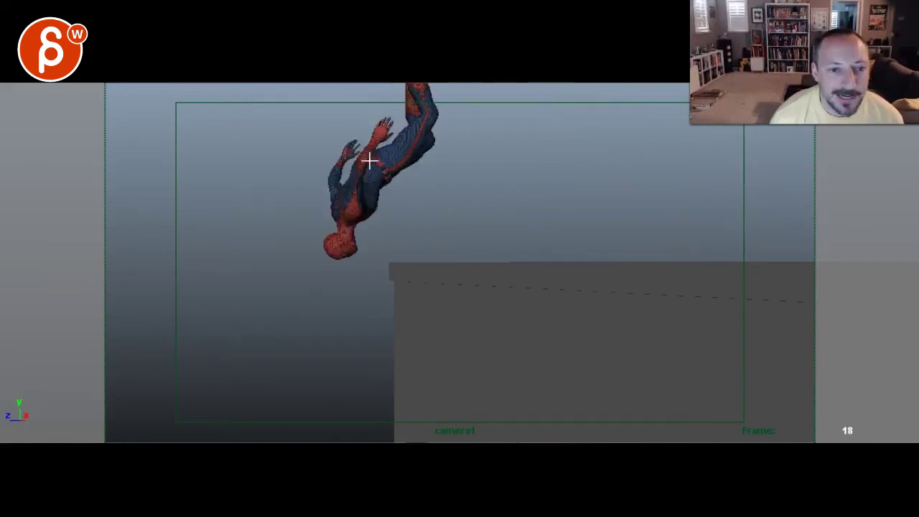
{"action": "key", "text": "alt+period"}
{"action": "key", "text": "alt+period"}
{"action": "key", "text": "alt+period"}
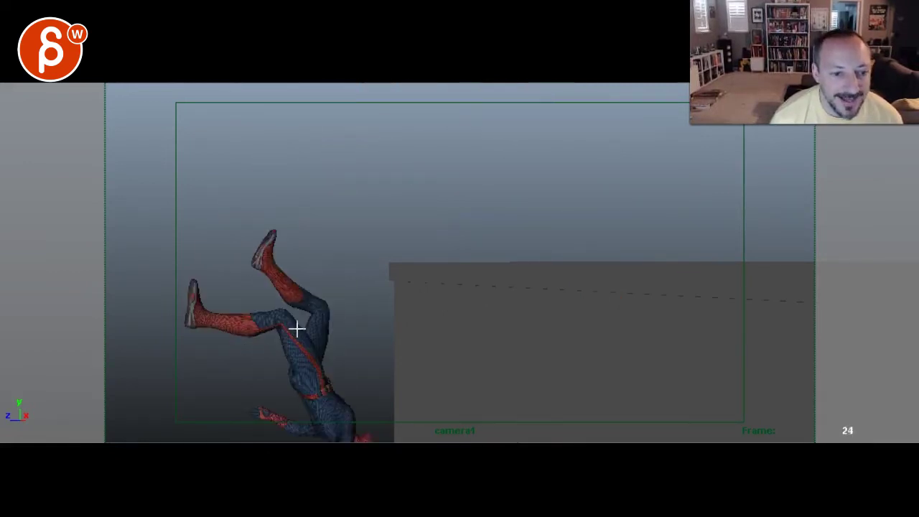
Step: Trace both arms outward from the shoulders on frame 23 and check the neighbouring frames
{"action": "key", "text": "alt+comma"}
{"action": "left_click_drag", "start_coordinate": [336, 395], "coordinate": [271, 413]}
{"action": "mouse_move", "coordinate": [321, 387]}
{"action": "left_mouse_down"}
{"action": "mouse_move", "coordinate": [244, 357]}
{"action": "mouse_move", "coordinate": [307, 409]}
{"action": "left_mouse_up"}
{"action": "key", "text": "alt+period"}
{"action": "key", "text": "alt+period"}
{"action": "key", "text": "alt+comma"}
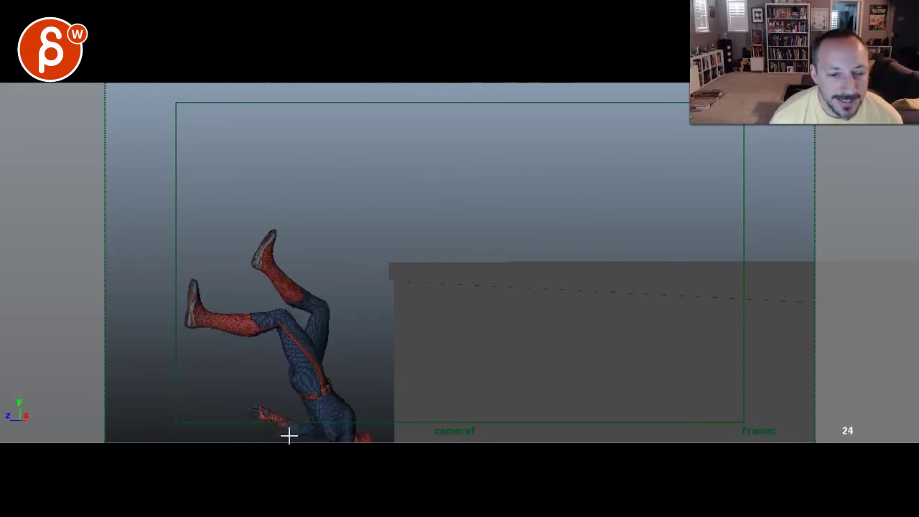
Step: Replay the jump and stop on frame 9 to examine the curled upper body and hanging arms
{"action": "key", "text": "Left"}
{"action": "key", "text": "space"}
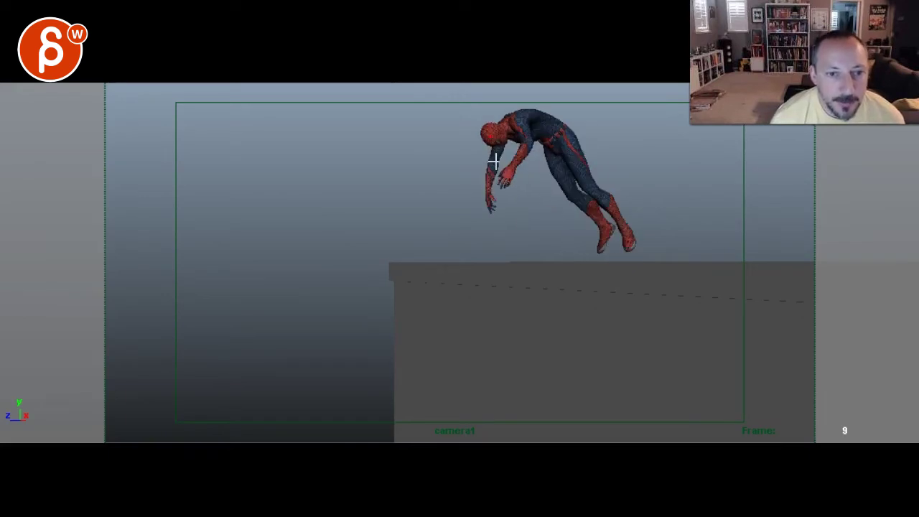
{"action": "left_click_drag", "start_coordinate": [489, 137], "coordinate": [544, 248]}
{"action": "mouse_move", "coordinate": [477, 124]}
{"action": "left_mouse_down"}
{"action": "mouse_move", "coordinate": [484, 135]}
{"action": "mouse_move", "coordinate": [280, 275]}
{"action": "left_mouse_up"}
{"action": "key", "text": "Escape"}
{"action": "key", "text": "alt+period"}
{"action": "key", "text": "alt+comma"}
Step: Sketch the legs, an extended spine, a raised head and a long falling path ahead of the body on frame 9
{"action": "key", "text": "ctrl+2"}
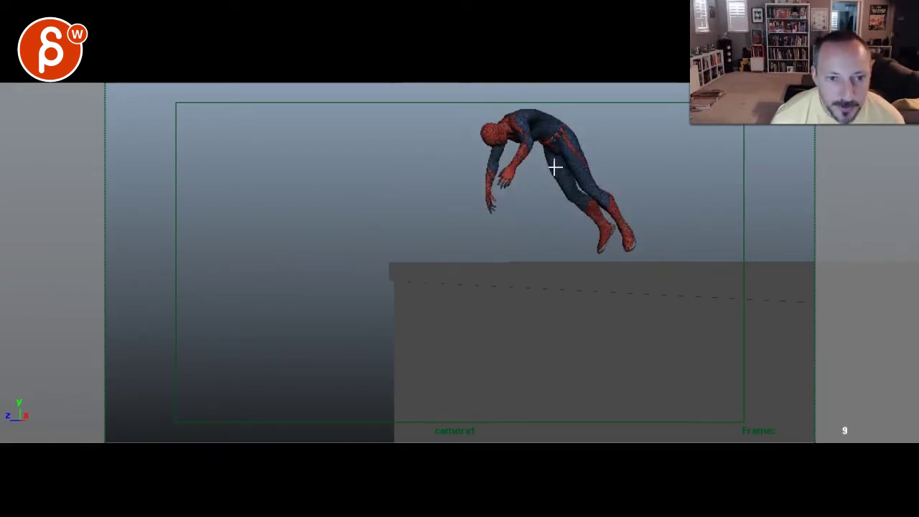
{"action": "left_click_drag", "start_coordinate": [543, 138], "coordinate": [599, 232]}
{"action": "mouse_move", "coordinate": [567, 139]}
{"action": "left_mouse_down"}
{"action": "mouse_move", "coordinate": [601, 215]}
{"action": "mouse_move", "coordinate": [568, 150]}
{"action": "mouse_move", "coordinate": [538, 127]}
{"action": "mouse_move", "coordinate": [438, 107]}
{"action": "mouse_move", "coordinate": [448, 109]}
{"action": "mouse_move", "coordinate": [432, 112]}
{"action": "mouse_move", "coordinate": [285, 290]}
{"action": "left_mouse_up"}
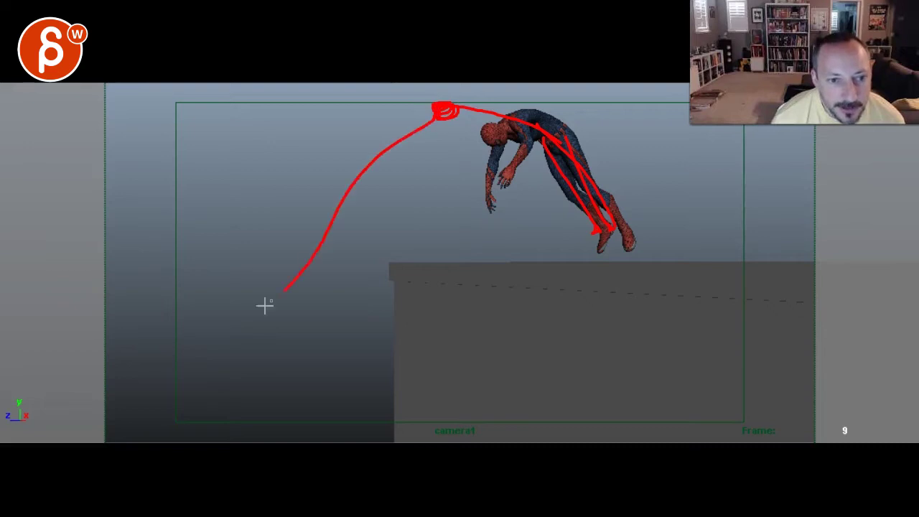
Step: Flip between frames 6 and 9 to examine the change from the crouch to the airborne pose
{"action": "key", "text": "Left"}
{"action": "key", "text": "Left"}
{"action": "key", "text": "Left"}
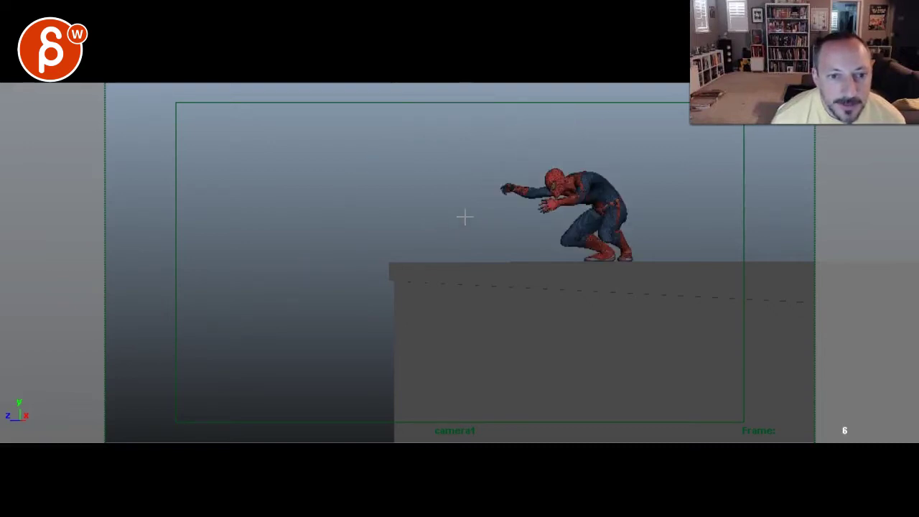
{"action": "key", "text": "Right"}
{"action": "key", "text": "Right"}
{"action": "key", "text": "Right"}
{"action": "key", "text": "Left"}
{"action": "key", "text": "Left"}
Step: Sketch successive arm positions swinging forward from the shoulders on frame 9 and clear the drawing
{"action": "mouse_move", "coordinate": [449, 239]}
{"action": "left_mouse_down"}
{"action": "mouse_move", "coordinate": [435, 266]}
{"action": "mouse_move", "coordinate": [470, 261]}
{"action": "mouse_move", "coordinate": [486, 273]}
{"action": "mouse_move", "coordinate": [500, 230]}
{"action": "mouse_move", "coordinate": [519, 215]}
{"action": "mouse_move", "coordinate": [488, 130]}
{"action": "left_mouse_up"}
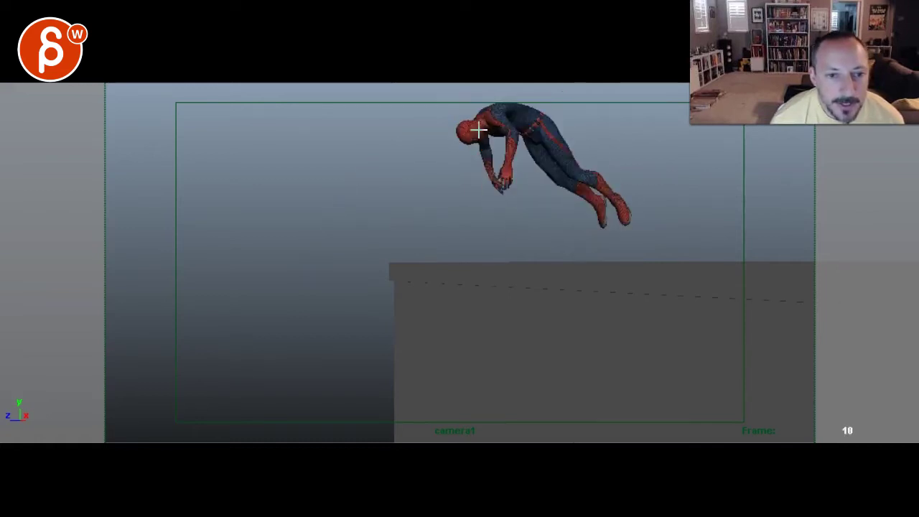
{"action": "key", "text": "alt+comma"}
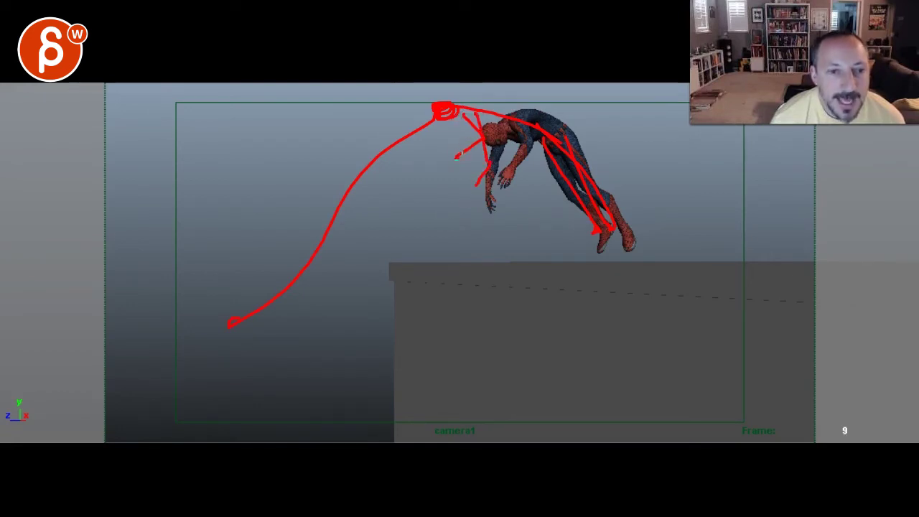
{"action": "mouse_move", "coordinate": [468, 115]}
{"action": "left_mouse_down"}
{"action": "mouse_move", "coordinate": [380, 135]}
{"action": "mouse_move", "coordinate": [408, 159]}
{"action": "left_mouse_up"}
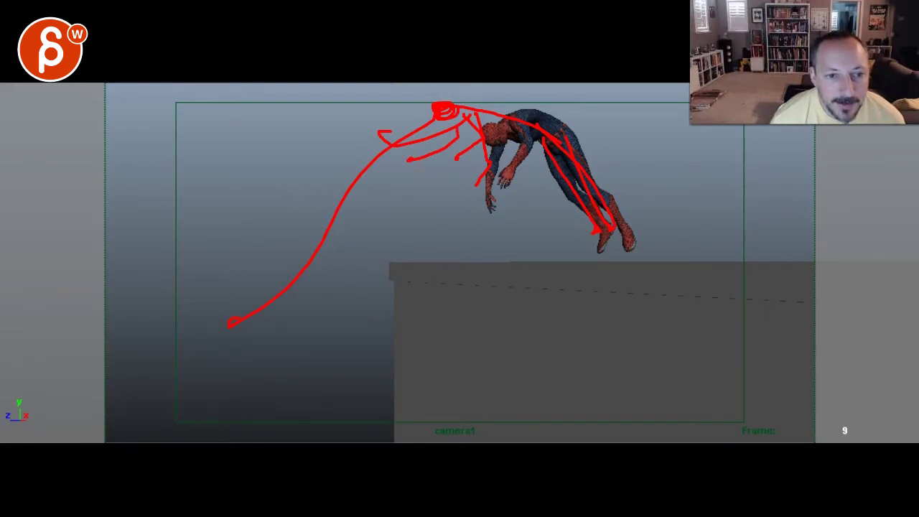
{"action": "key", "text": "e"}
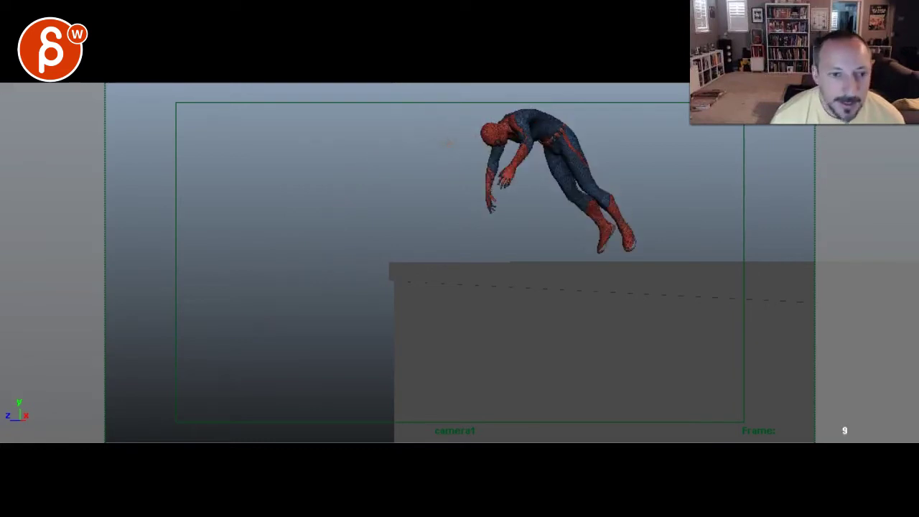
Step: Redraw the legs, spine and raised head on frame 9, with arms reaching forward and an arc sweeping down and back toward the legs
{"action": "mouse_move", "coordinate": [600, 256]}
{"action": "left_mouse_down"}
{"action": "mouse_move", "coordinate": [598, 229]}
{"action": "mouse_move", "coordinate": [548, 147]}
{"action": "left_mouse_up"}
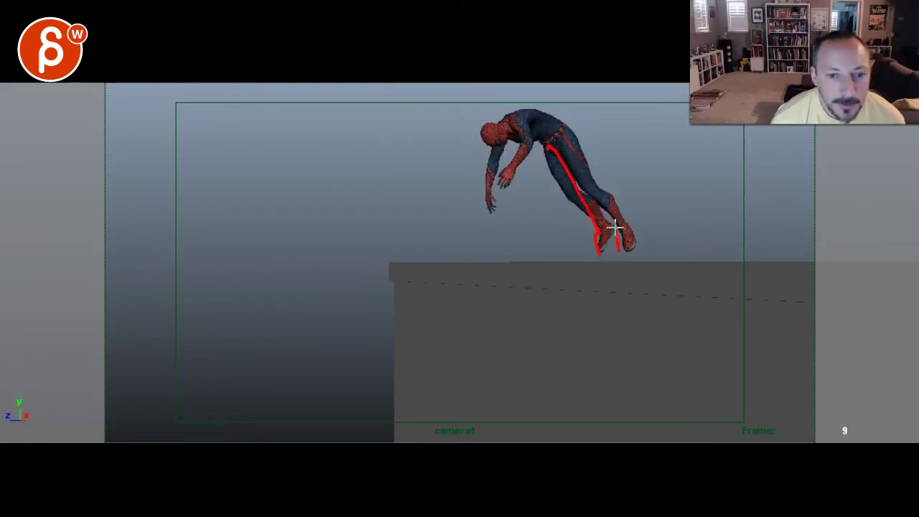
{"action": "mouse_move", "coordinate": [614, 228]}
{"action": "left_mouse_down"}
{"action": "mouse_move", "coordinate": [559, 164]}
{"action": "mouse_move", "coordinate": [471, 116]}
{"action": "mouse_move", "coordinate": [343, 201]}
{"action": "left_mouse_up"}
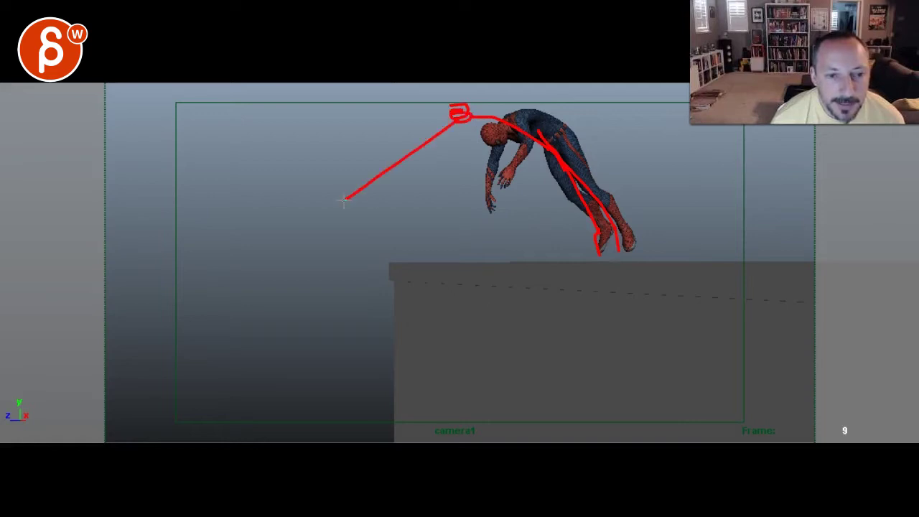
{"action": "mouse_move", "coordinate": [490, 136]}
{"action": "left_mouse_down"}
{"action": "mouse_move", "coordinate": [384, 120]}
{"action": "mouse_move", "coordinate": [477, 240]}
{"action": "mouse_move", "coordinate": [539, 222]}
{"action": "left_mouse_up"}
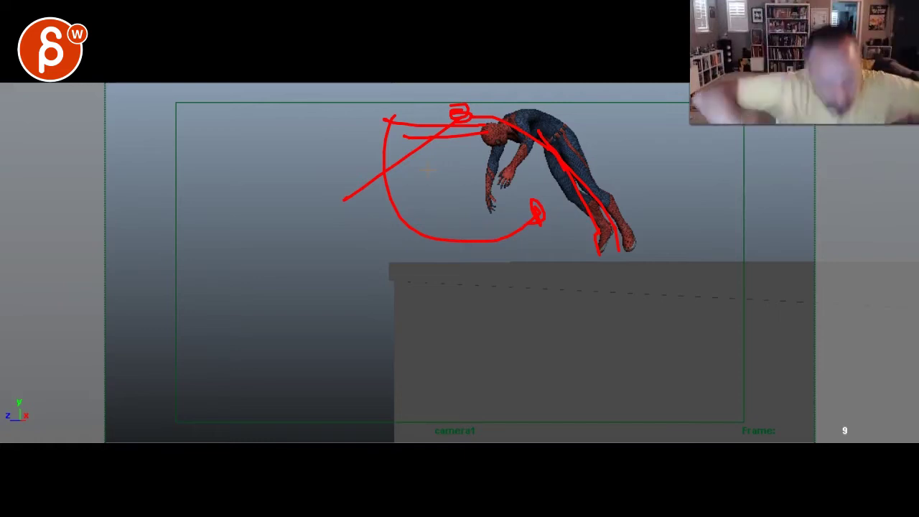
Step: Step back and forth through the frames after frame 10 to review the arm swing during the flip
{"action": "key", "text": "alt+period"}
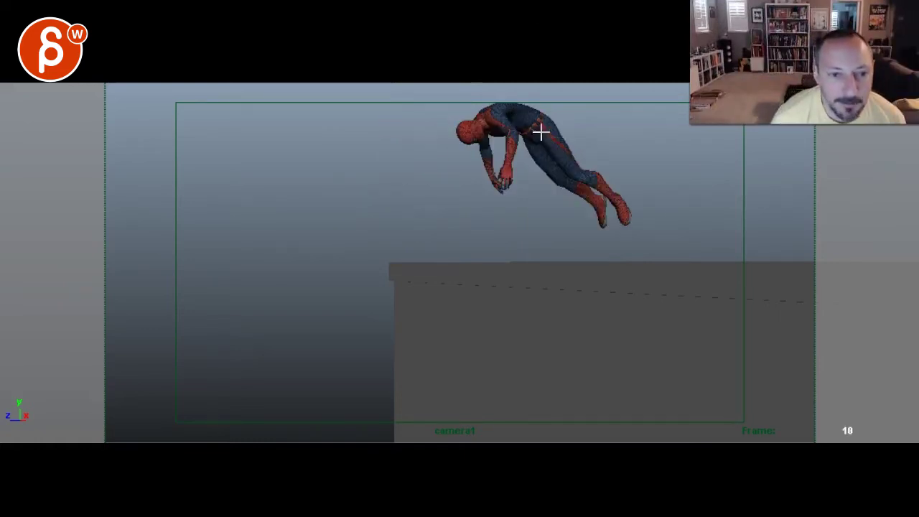
{"action": "mouse_move", "coordinate": [399, 154]}
{"action": "left_mouse_down"}
{"action": "mouse_move", "coordinate": [545, 166]}
{"action": "mouse_move", "coordinate": [542, 145]}
{"action": "mouse_move", "coordinate": [377, 252]}
{"action": "left_mouse_up"}
{"action": "key", "text": "Right"}
{"action": "key", "text": "Right"}
{"action": "key", "text": "Right"}
{"action": "key", "text": "Right"}
{"action": "key", "text": "Right"}
{"action": "key", "text": "Right"}
{"action": "key", "text": "Right"}
{"action": "key", "text": "Right"}
{"action": "key", "text": "Left"}
{"action": "key", "text": "Left"}
{"action": "key", "text": "Left"}
{"action": "key", "text": "Left"}
{"action": "key", "text": "Left"}
{"action": "key", "text": "Left"}
{"action": "key", "text": "Left"}
{"action": "key", "text": "Left"}
{"action": "key", "text": "Left"}
{"action": "key", "text": "Left"}
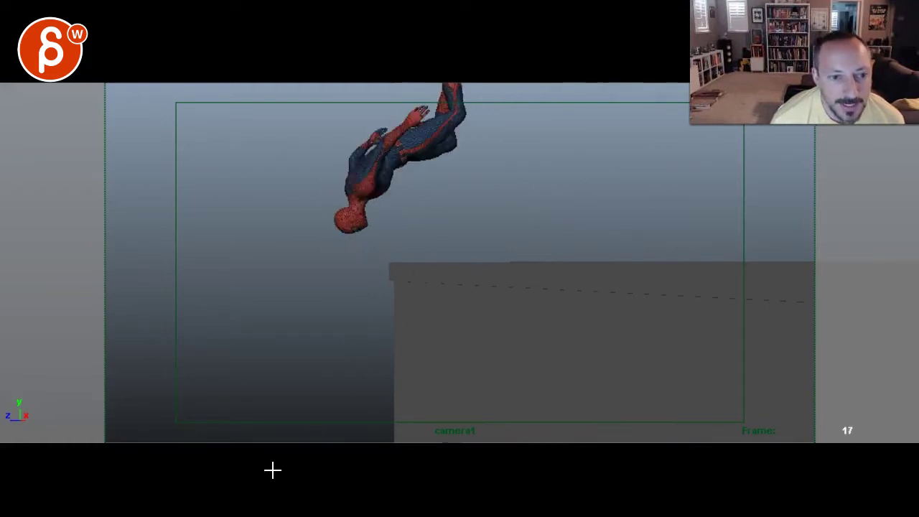
Step: Advance to frame 20 and trace both arms from the shoulders up toward the hands
{"action": "key", "text": "Right"}
{"action": "key", "text": "Right"}
{"action": "key", "text": "Right"}
{"action": "key", "text": "Right"}
{"action": "key", "text": "alt+period"}
{"action": "key", "text": "alt+period"}
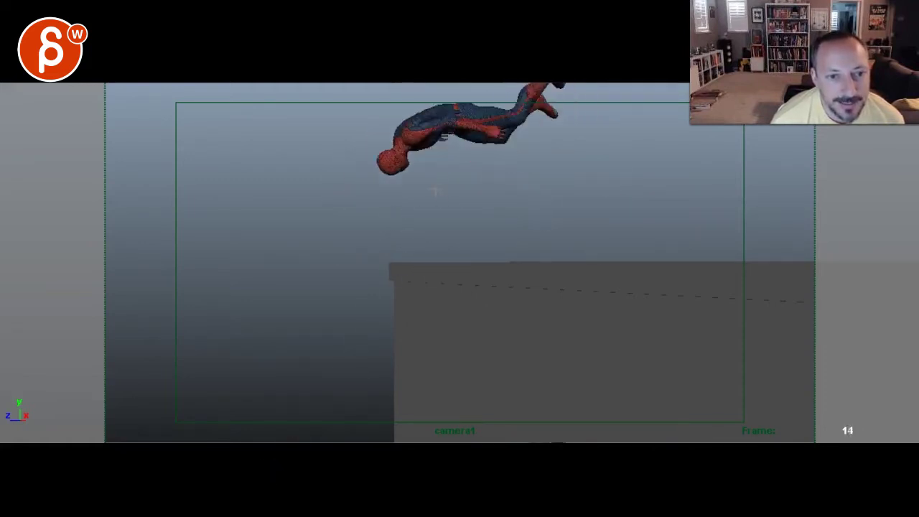
{"action": "key", "text": "alt+period"}
{"action": "key", "text": "alt+period"}
{"action": "key", "text": "alt+period"}
{"action": "key", "text": "alt+period"}
{"action": "key", "text": "alt+period"}
{"action": "key", "text": "alt+period"}
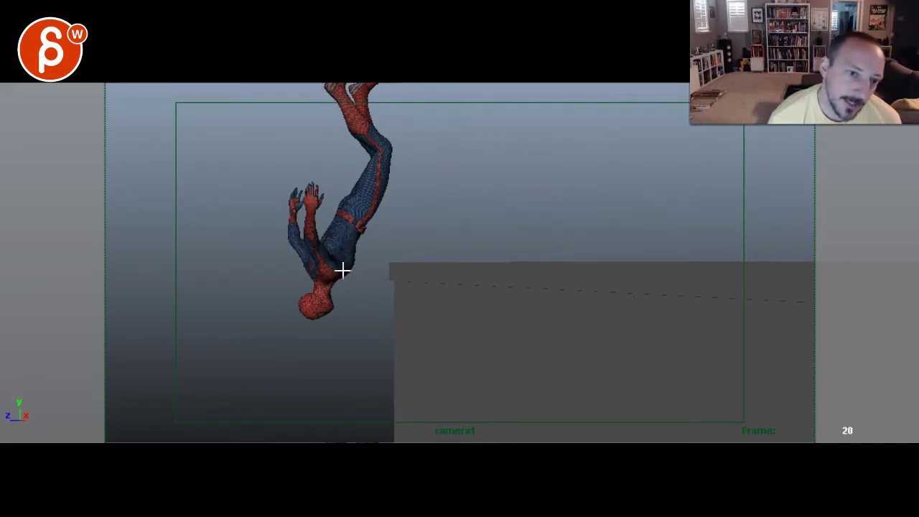
{"action": "left_click_drag", "start_coordinate": [343, 269], "coordinate": [320, 190]}
{"action": "left_click_drag", "start_coordinate": [324, 273], "coordinate": [295, 206]}
Step: Scrub between frame 24 and the earlier airborne frames to examine how the arms travel through the fall
{"action": "key", "text": "alt+period"}
{"action": "key", "text": "alt+period"}
{"action": "key", "text": "alt+period"}
{"action": "key", "text": "alt+period"}
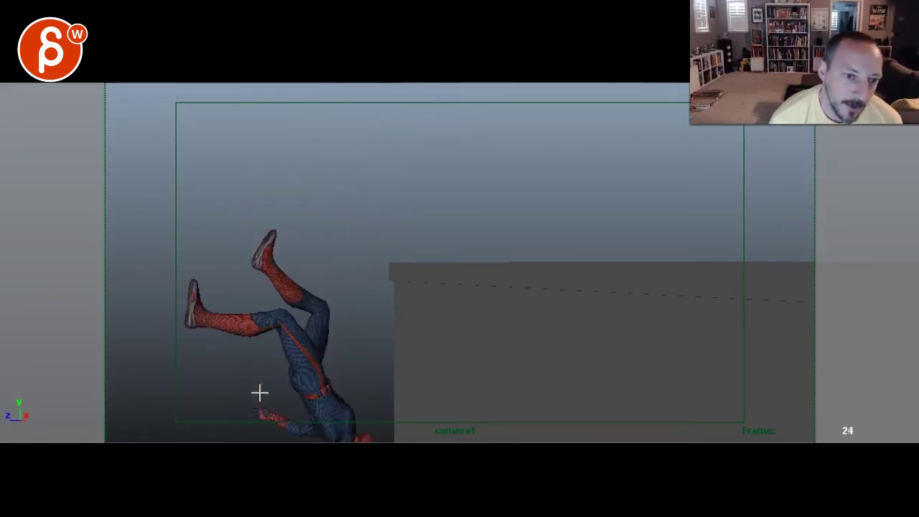
{"action": "key", "text": "alt+comma"}
{"action": "key", "text": "alt+comma"}
{"action": "key", "text": "alt+comma"}
{"action": "key", "text": "alt+comma"}
{"action": "key", "text": "alt+comma"}
{"action": "key", "text": "alt+comma"}
{"action": "key", "text": "alt+comma"}
{"action": "key", "text": "alt+comma"}
{"action": "key", "text": "alt+period"}
{"action": "key", "text": "alt+period"}
{"action": "key", "text": "alt+period"}
{"action": "key", "text": "alt+period"}
{"action": "key", "text": "alt+period"}
{"action": "key", "text": "alt+period"}
{"action": "key", "text": "alt+period"}
{"action": "key", "text": "alt+period"}
{"action": "key", "text": "alt+period"}
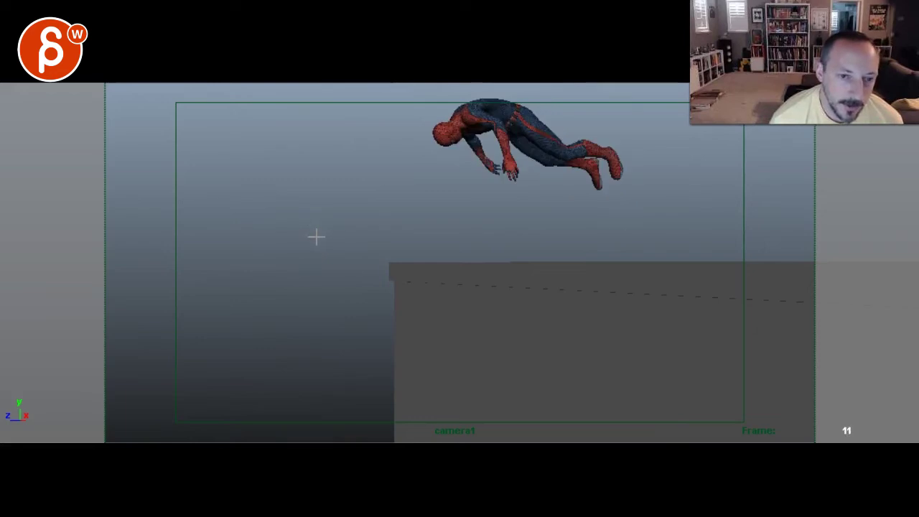
Step: Step between frames 11 and 17 to examine the body's rotation over the top of the jump
{"action": "key", "text": "alt+comma"}
{"action": "key", "text": "alt+comma"}
{"action": "key", "text": "alt+comma"}
{"action": "key", "text": "alt+comma"}
{"action": "key", "text": "alt+comma"}
{"action": "key", "text": "alt+comma"}
{"action": "key", "text": "alt+comma"}
{"action": "key", "text": "alt+comma"}
{"action": "key", "text": "alt+comma"}
{"action": "key", "text": "alt+comma"}
{"action": "key", "text": "alt+comma"}
{"action": "key", "text": "alt+comma"}
{"action": "key", "text": "alt+comma"}
{"action": "key", "text": "alt+comma"}
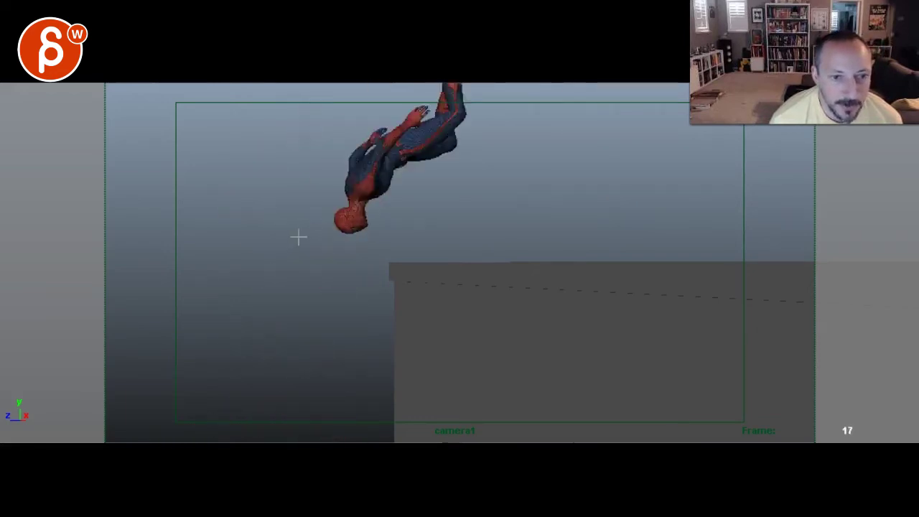
{"action": "key", "text": "alt+comma"}
{"action": "key", "text": "alt+comma"}
{"action": "key", "text": "alt+comma"}
{"action": "key", "text": "alt+period"}
{"action": "key", "text": "alt+period"}
{"action": "key", "text": "alt+period"}
{"action": "key", "text": "alt+period"}
{"action": "key", "text": "alt+period"}
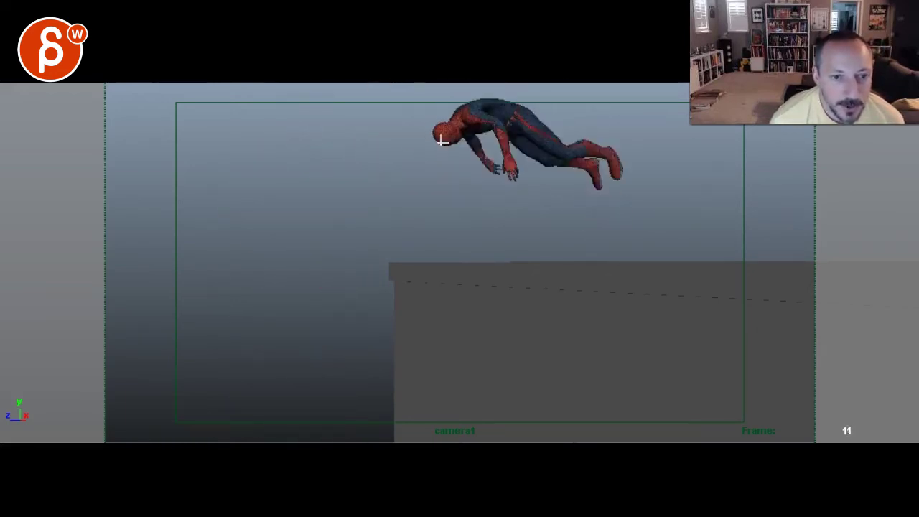
Step: Mark strokes around the head on frame 11 and a diagonal line across the arms and torso on frame 18
{"action": "left_click_drag", "start_coordinate": [436, 139], "coordinate": [421, 202]}
{"action": "mouse_move", "coordinate": [404, 132]}
{"action": "left_mouse_down"}
{"action": "mouse_move", "coordinate": [326, 160]}
{"action": "mouse_move", "coordinate": [391, 155]}
{"action": "left_mouse_up"}
{"action": "key", "text": "alt+period"}
{"action": "key", "text": "alt+period"}
{"action": "key", "text": "alt+period"}
{"action": "key", "text": "alt+period"}
{"action": "key", "text": "alt+period"}
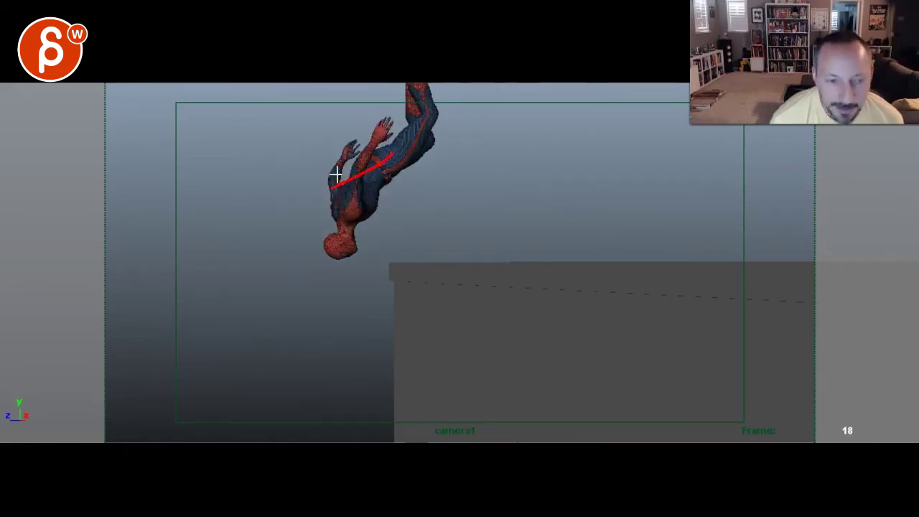
Step: Move to frame 21 and sketch a straight torso and thigh line, bent lower legs and both arms from the shoulders
{"action": "key", "text": "alt+v"}
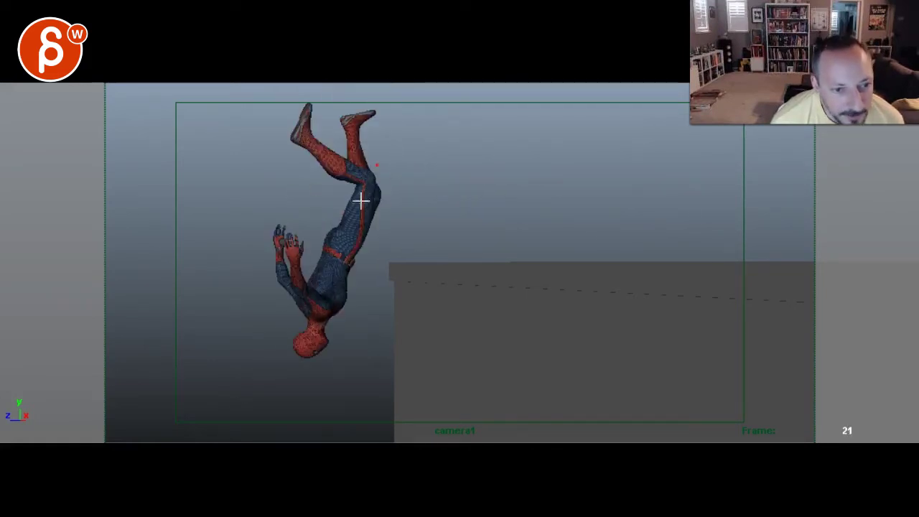
{"action": "left_click_drag", "start_coordinate": [361, 201], "coordinate": [289, 310]}
{"action": "left_click_drag", "start_coordinate": [382, 181], "coordinate": [317, 111]}
{"action": "left_click_drag", "start_coordinate": [373, 178], "coordinate": [348, 130]}
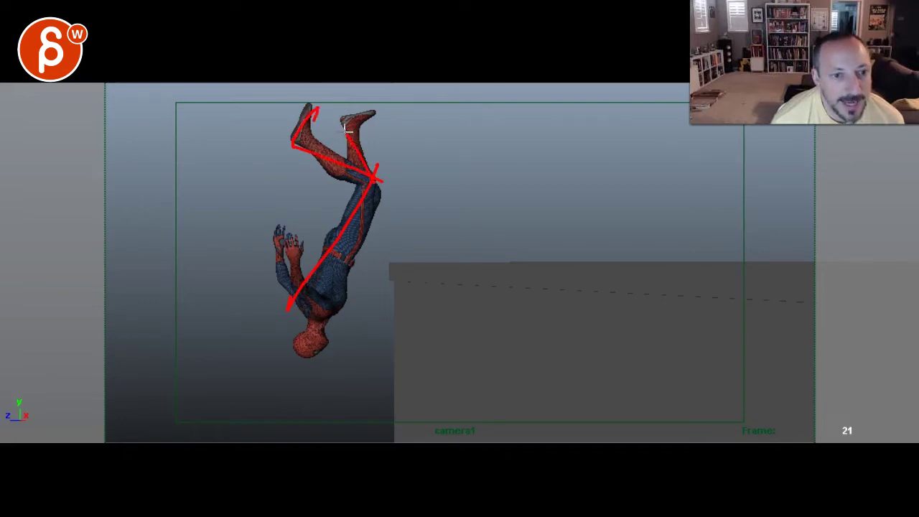
{"action": "left_click_drag", "start_coordinate": [321, 303], "coordinate": [300, 236]}
{"action": "left_click_drag", "start_coordinate": [293, 305], "coordinate": [262, 251]}
Step: Flip between frame 17 and the sketched frame 21 to compare the two dive poses
{"action": "key", "text": "Left"}
{"action": "key", "text": "Left"}
{"action": "key", "text": "Left"}
{"action": "key", "text": "Left"}
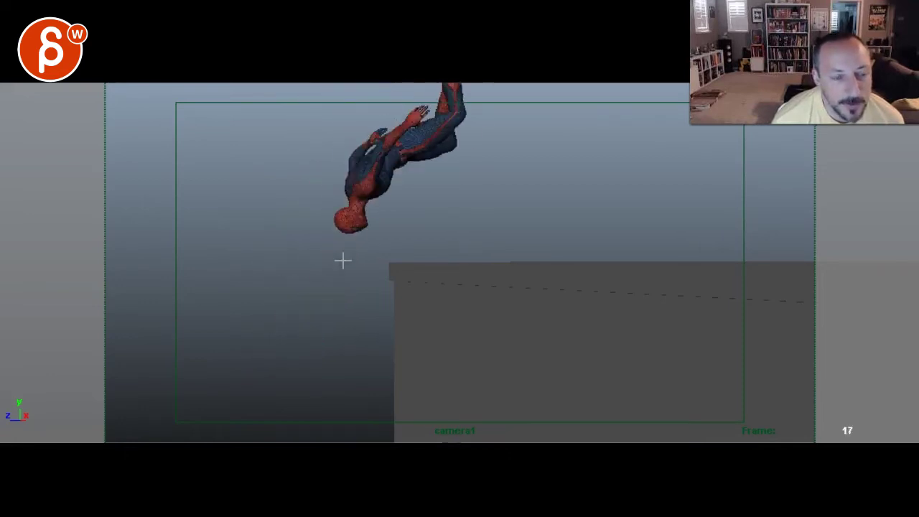
{"action": "key", "text": "alt+period"}
{"action": "key", "text": "alt+period"}
{"action": "key", "text": "alt+period"}
{"action": "key", "text": "alt+period"}
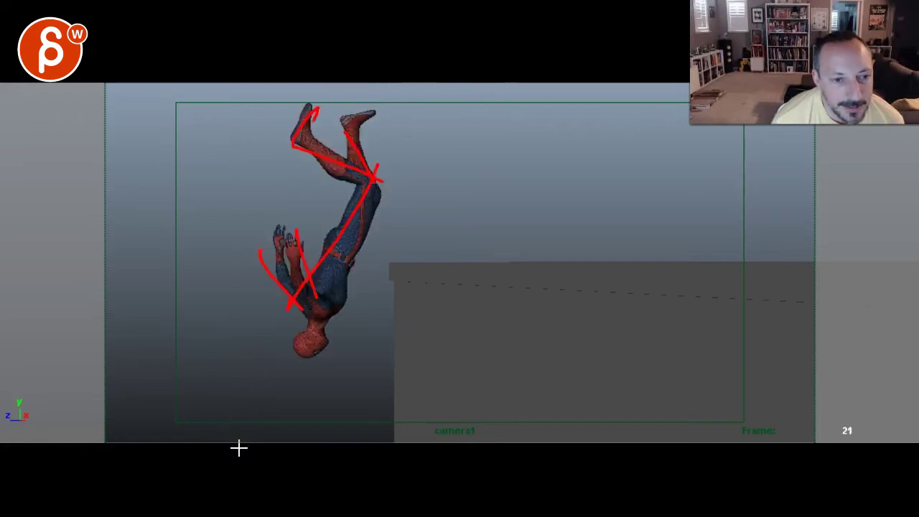
Step: Sketch both arms reaching out from the shoulders and both bent legs over the upside-down body on frame 23
{"action": "key", "text": "alt+period"}
{"action": "key", "text": "alt+period"}
{"action": "key", "text": "alt+period"}
{"action": "key", "text": "alt+period"}
{"action": "key", "text": "alt+comma"}
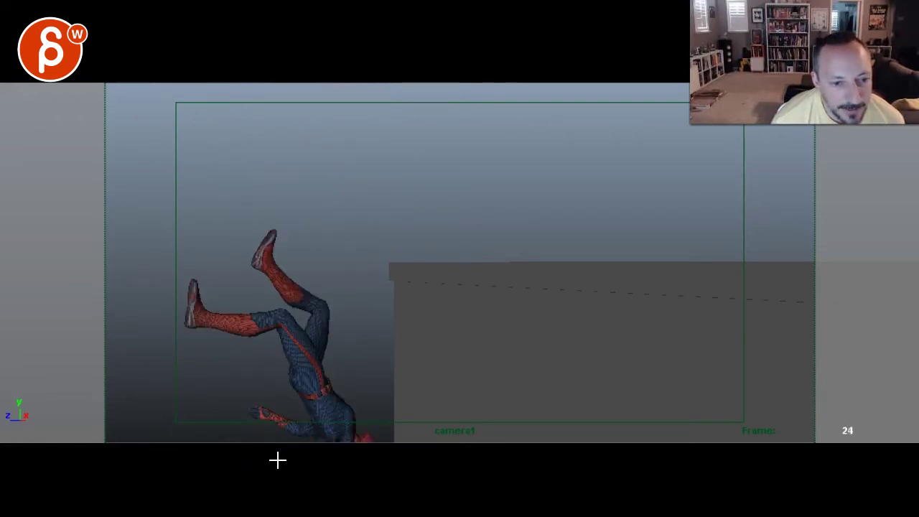
{"action": "key", "text": "alt+comma"}
{"action": "left_click_drag", "start_coordinate": [262, 427], "coordinate": [344, 380]}
{"action": "left_click_drag", "start_coordinate": [344, 379], "coordinate": [242, 385]}
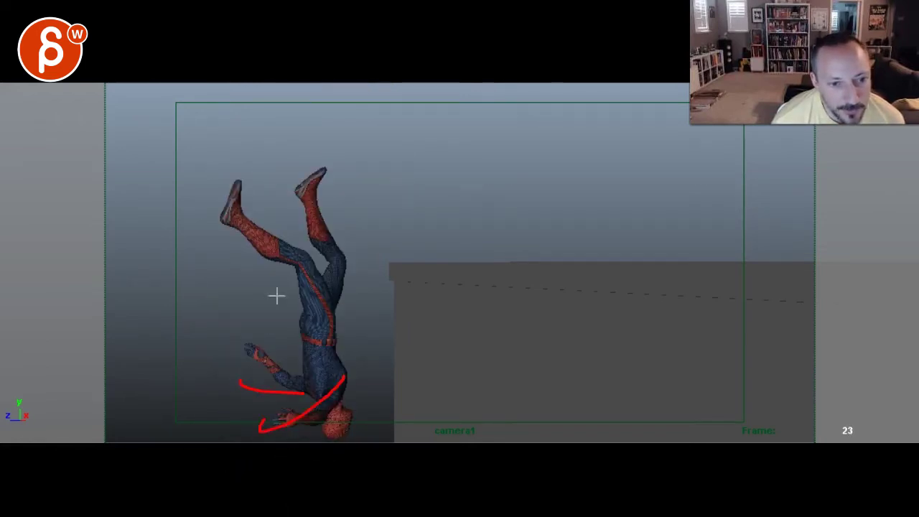
{"action": "left_click_drag", "start_coordinate": [242, 232], "coordinate": [328, 298]}
{"action": "left_click_drag", "start_coordinate": [316, 300], "coordinate": [308, 203]}
Step: Sketch both bent legs on frame 25 and step back to frame 22
{"action": "key", "text": "alt+period"}
{"action": "key", "text": "alt+period"}
{"action": "left_click_drag", "start_coordinate": [215, 345], "coordinate": [298, 406]}
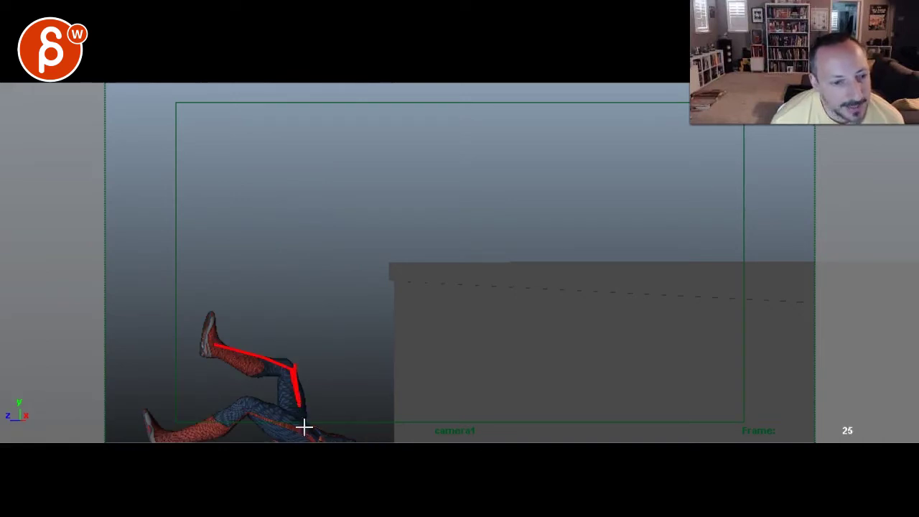
{"action": "left_click_drag", "start_coordinate": [313, 438], "coordinate": [158, 455]}
{"action": "key", "text": "alt+comma"}
{"action": "key", "text": "alt+comma"}
{"action": "key", "text": "alt+comma"}
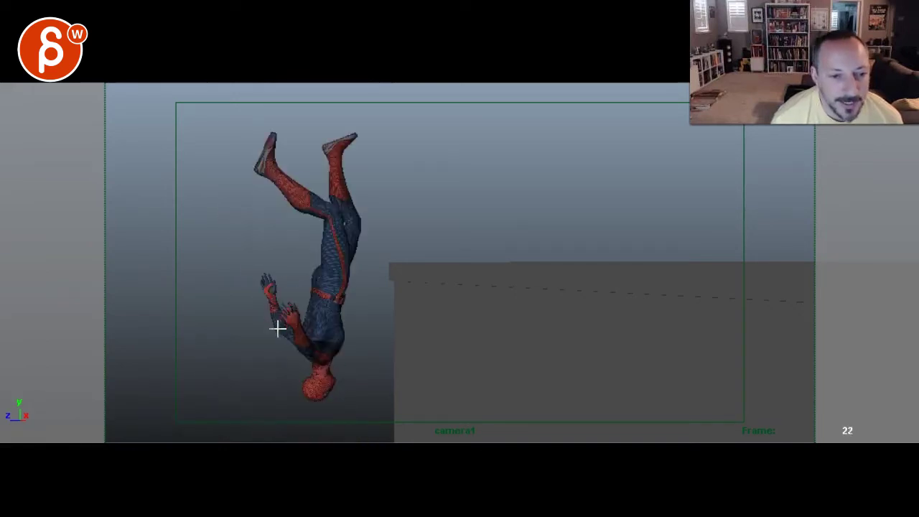
Step: Step back from frame 22 through the dive and trace the leap's path up from the rooftop
{"action": "key", "text": "alt+comma"}
{"action": "key", "text": "alt+period"}
{"action": "key", "text": "alt+comma"}
{"action": "key", "text": "alt+comma"}
{"action": "key", "text": "alt+comma"}
{"action": "key", "text": "alt+comma"}
{"action": "key", "text": "alt+comma"}
{"action": "key", "text": "alt+comma"}
{"action": "key", "text": "alt+comma"}
{"action": "key", "text": "alt+comma"}
{"action": "key", "text": "alt+comma"}
{"action": "key", "text": "alt+comma"}
{"action": "key", "text": "alt+comma"}
{"action": "key", "text": "alt+comma"}
{"action": "key", "text": "alt+comma"}
{"action": "key", "text": "alt+comma"}
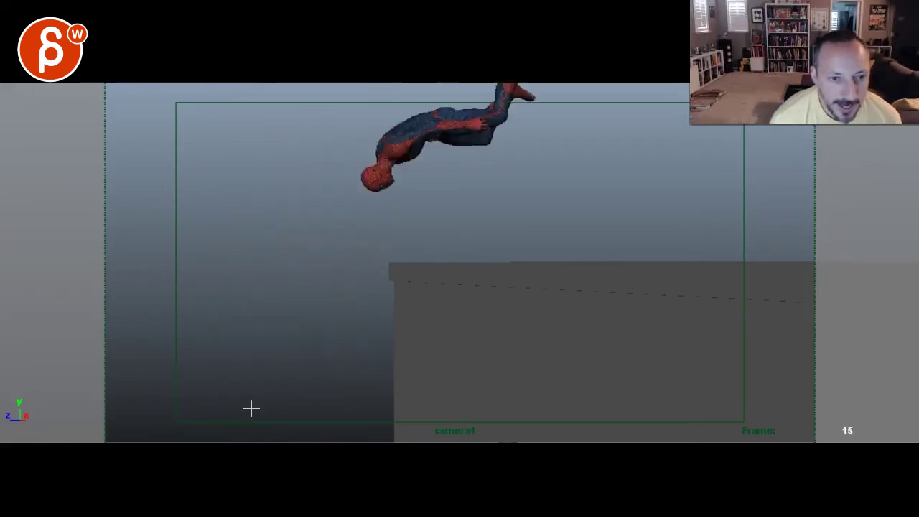
{"action": "left_click_drag", "start_coordinate": [620, 233], "coordinate": [438, 111]}
Step: Step forward through the dive to frame 23 and compare its pose with the preceding frames
{"action": "key", "text": "alt+period"}
{"action": "key", "text": "alt+period"}
{"action": "key", "text": "alt+period"}
{"action": "key", "text": "alt+period"}
{"action": "key", "text": "alt+period"}
{"action": "key", "text": "alt+period"}
{"action": "key", "text": "alt+period"}
{"action": "key", "text": "alt+period"}
{"action": "key", "text": "alt+period"}
{"action": "key", "text": "alt+period"}
{"action": "key", "text": "alt+period"}
{"action": "key", "text": "alt+period"}
{"action": "key", "text": "alt+period"}
{"action": "key", "text": "alt+period"}
{"action": "key", "text": "alt+period"}
{"action": "key", "text": "alt+period"}
{"action": "key", "text": "alt+period"}
{"action": "key", "text": "alt+period"}
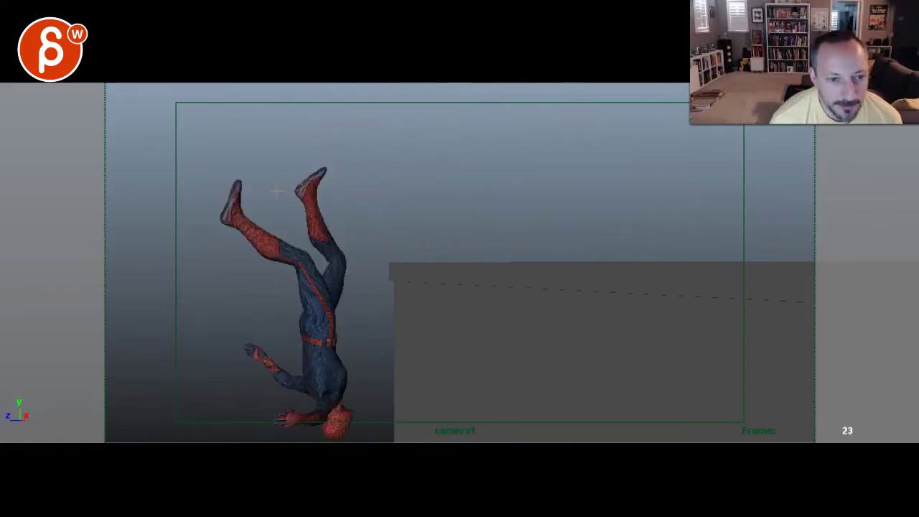
{"action": "key", "text": "alt+comma"}
{"action": "key", "text": "alt+comma"}
{"action": "key", "text": "alt+comma"}
{"action": "key", "text": "alt+comma"}
{"action": "key", "text": "alt+period"}
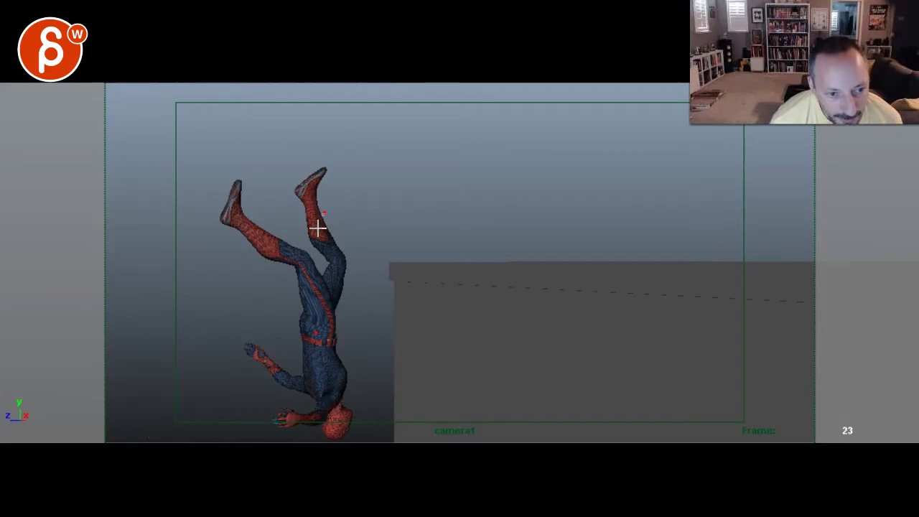
Step: Sketch an S-curved body line, a head tipped toward the building and both legs stretched upward with feet on frame 23
{"action": "mouse_move", "coordinate": [317, 228]}
{"action": "left_mouse_down"}
{"action": "mouse_move", "coordinate": [367, 414]}
{"action": "mouse_move", "coordinate": [349, 388]}
{"action": "left_mouse_up"}
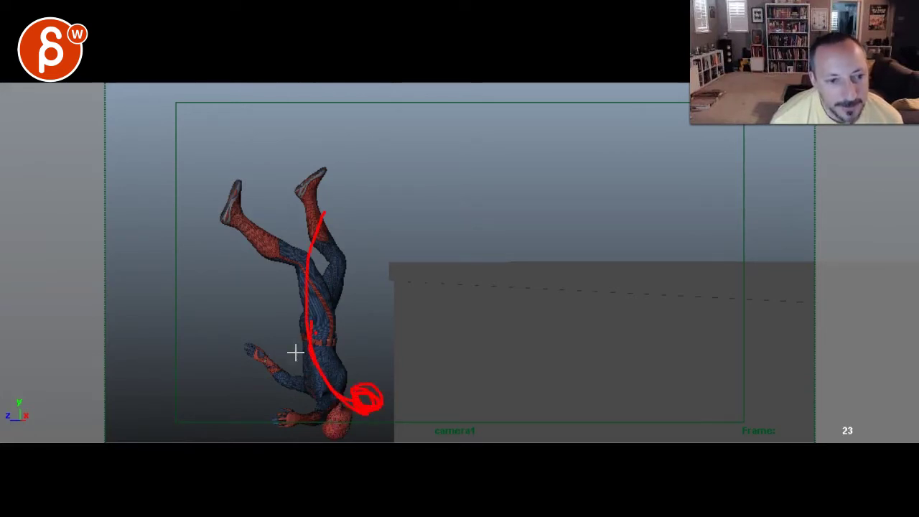
{"action": "left_click_drag", "start_coordinate": [343, 162], "coordinate": [325, 207]}
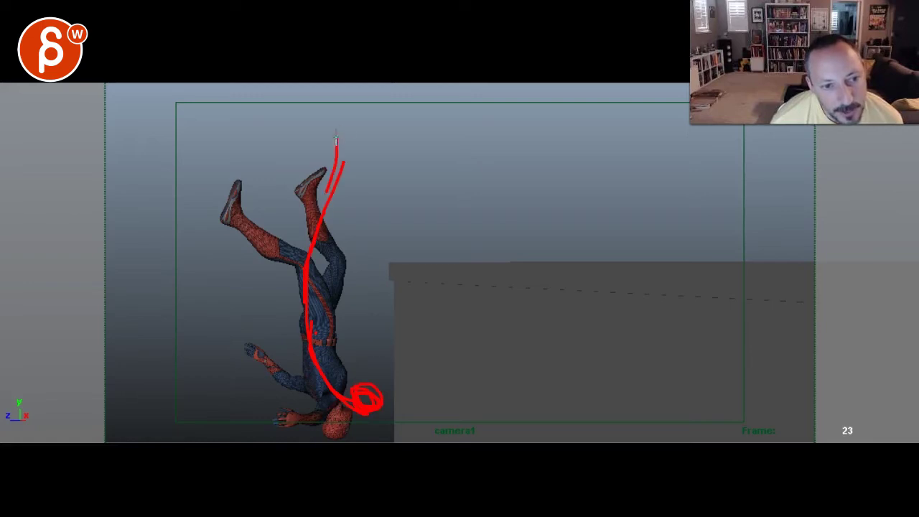
{"action": "left_click_drag", "start_coordinate": [305, 336], "coordinate": [283, 143]}
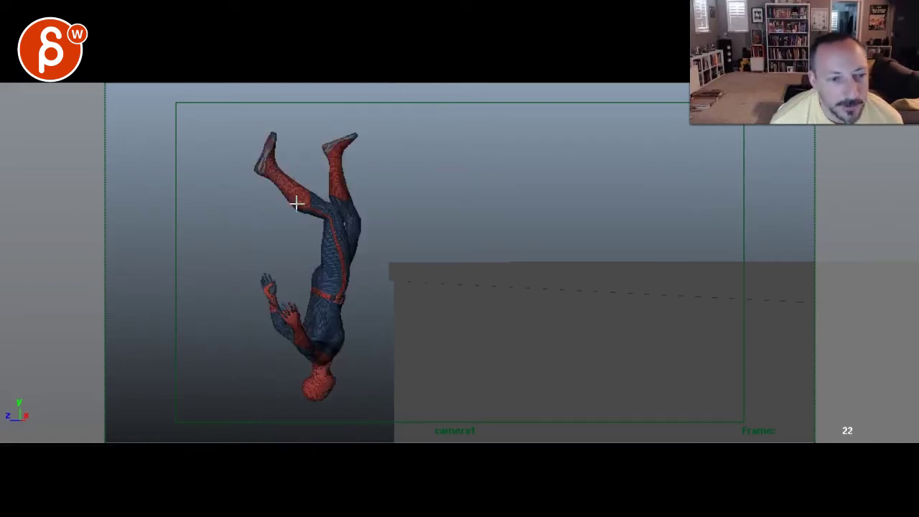
{"action": "mouse_move", "coordinate": [297, 270]}
{"action": "left_mouse_down"}
{"action": "mouse_move", "coordinate": [302, 185]}
{"action": "mouse_move", "coordinate": [267, 140]}
{"action": "left_mouse_up"}
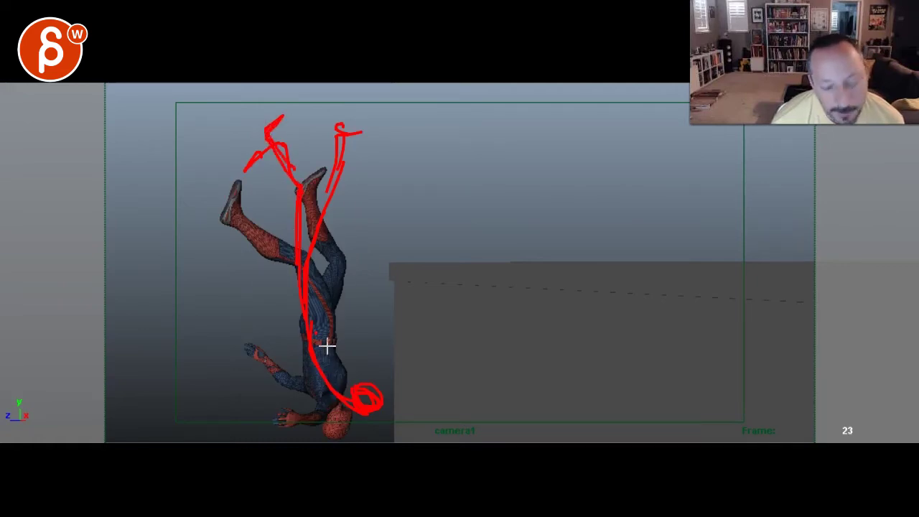
Step: Flip between frames 22 and 25 to compare the leg poses, return to frame 20 and play the animation
{"action": "key", "text": "alt+comma"}
{"action": "key", "text": "alt+period"}
{"action": "key", "text": "alt+comma"}
{"action": "key", "text": "alt+period"}
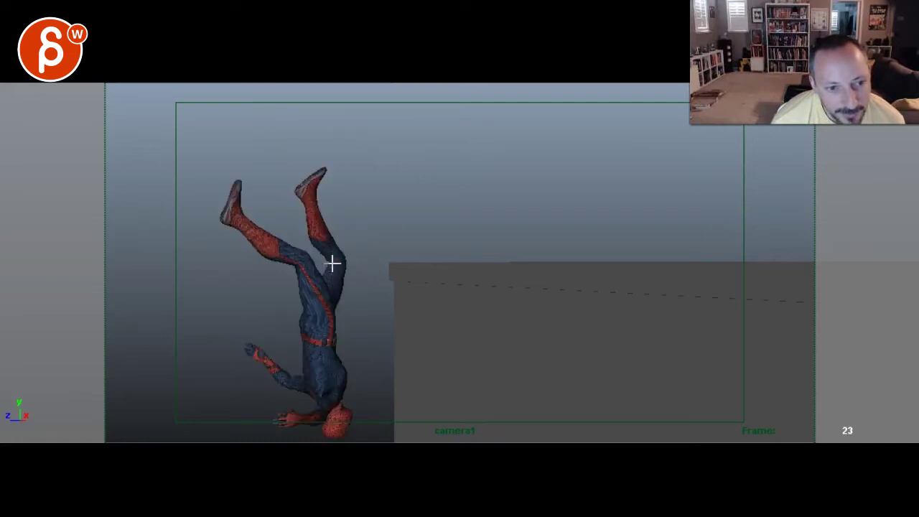
{"action": "key", "text": "alt+period"}
{"action": "key", "text": "alt+period"}
{"action": "key", "text": "alt+comma"}
{"action": "key", "text": "alt+comma"}
{"action": "key", "text": "alt+period"}
{"action": "key", "text": "alt+period"}
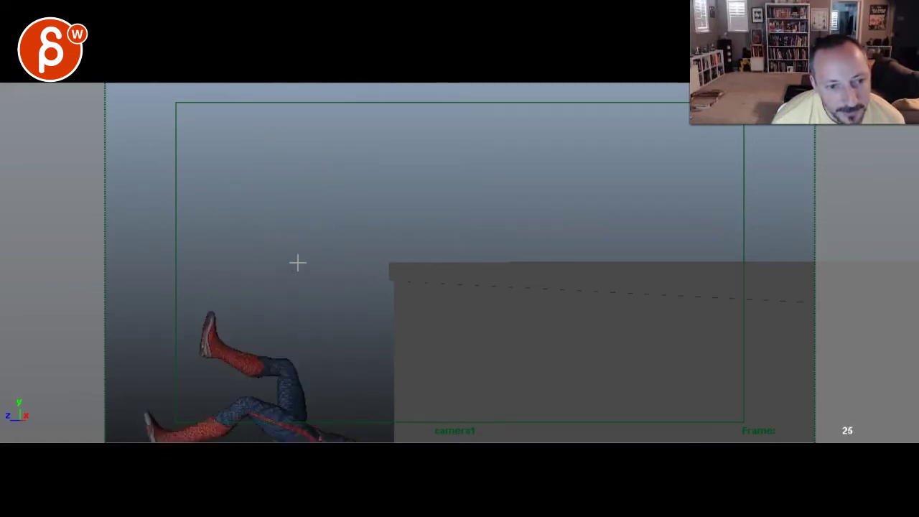
{"action": "key", "text": "alt+comma"}
{"action": "key", "text": "alt+comma"}
{"action": "key", "text": "alt+comma"}
{"action": "key", "text": "alt+comma"}
{"action": "key", "text": "alt+comma"}
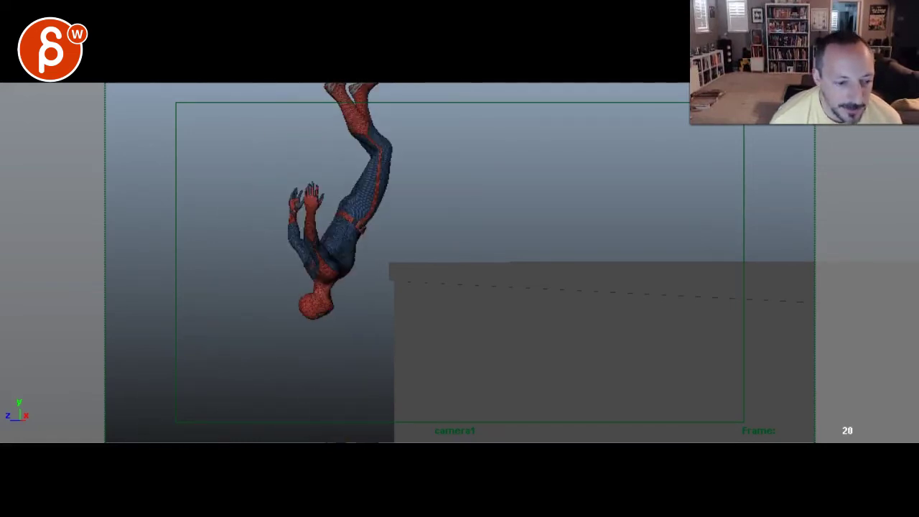
{"action": "key", "text": "alt+v"}
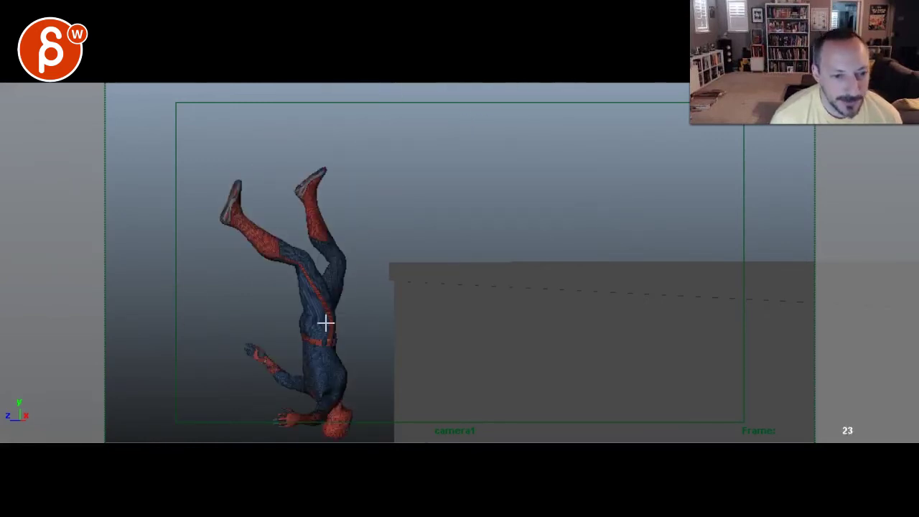
Step: Sketch straight torso lines, both legs from the hips and both arms from the shoulders over the body on frame 23
{"action": "mouse_move", "coordinate": [336, 423]}
{"action": "left_mouse_down"}
{"action": "mouse_move", "coordinate": [319, 303]}
{"action": "mouse_move", "coordinate": [241, 238]}
{"action": "left_mouse_up"}
{"action": "left_click_drag", "start_coordinate": [321, 307], "coordinate": [319, 225]}
{"action": "left_click_drag", "start_coordinate": [337, 422], "coordinate": [337, 280]}
{"action": "left_click_drag", "start_coordinate": [336, 421], "coordinate": [328, 289]}
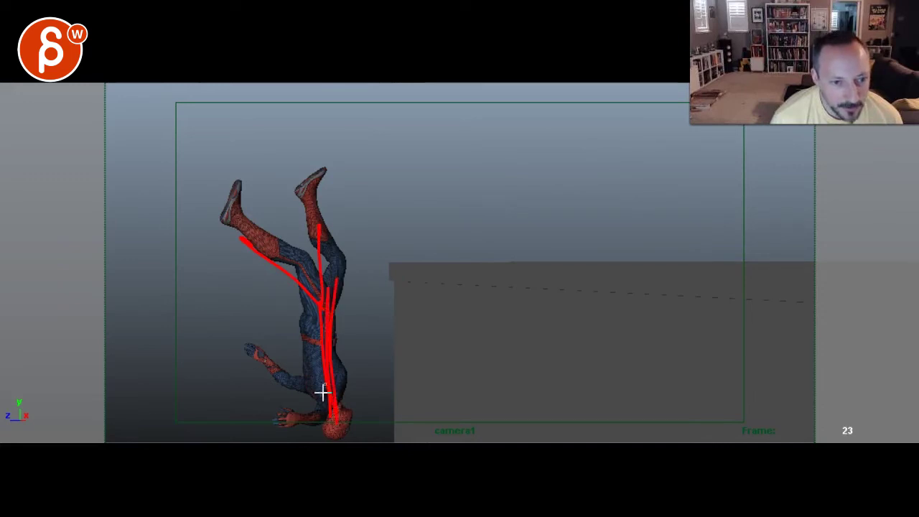
{"action": "left_click_drag", "start_coordinate": [244, 350], "coordinate": [328, 395]}
{"action": "left_click_drag", "start_coordinate": [331, 406], "coordinate": [264, 426]}
{"action": "left_click_drag", "start_coordinate": [320, 303], "coordinate": [314, 208]}
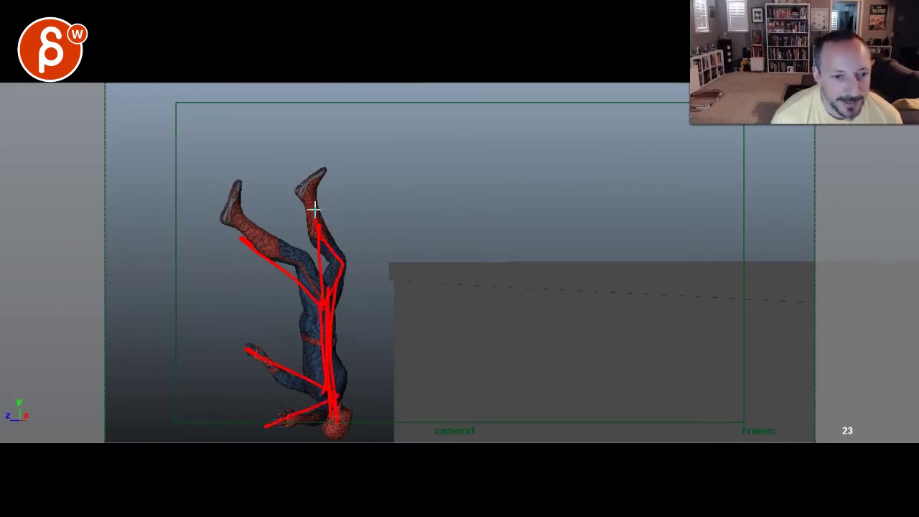
Step: Compare frames 23 and 24, go back to the rooftop crouch on frame 1 and play the shot from there
{"action": "key", "text": "Right"}
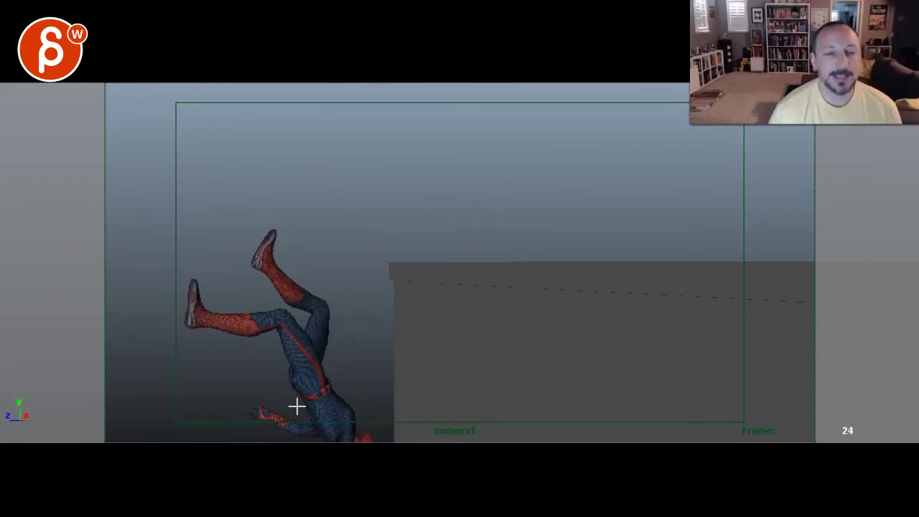
{"action": "key", "text": "Left"}
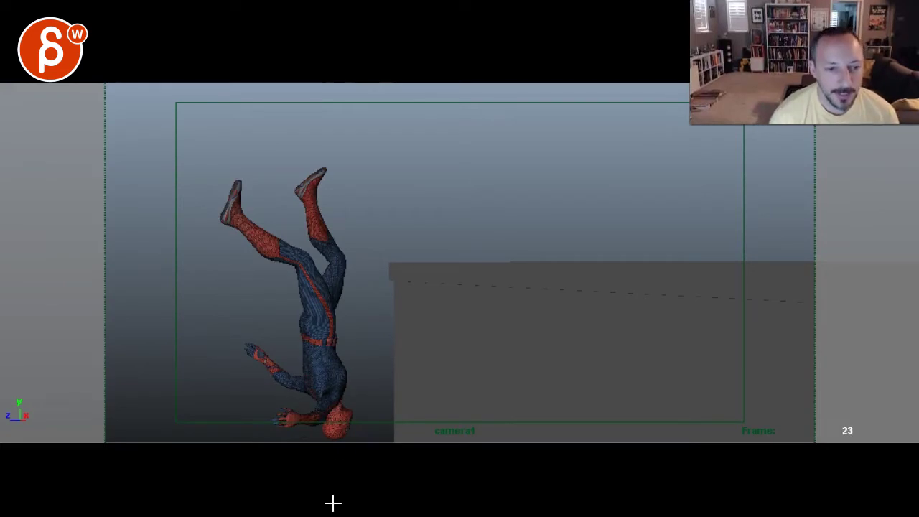
{"action": "key", "text": "Left"}
{"action": "key", "text": "Left"}
{"action": "key", "text": "Left"}
{"action": "key", "text": "Left"}
{"action": "key", "text": "Left"}
{"action": "key", "text": "Left"}
{"action": "key", "text": "Left"}
{"action": "key", "text": "Left"}
{"action": "key", "text": "Left"}
{"action": "key", "text": "Left"}
{"action": "key", "text": "Left"}
{"action": "key", "text": "Left"}
{"action": "key", "text": "Left"}
{"action": "key", "text": "Left"}
{"action": "key", "text": "Left"}
{"action": "key", "text": "Left"}
{"action": "key", "text": "Left"}
{"action": "key", "text": "Left"}
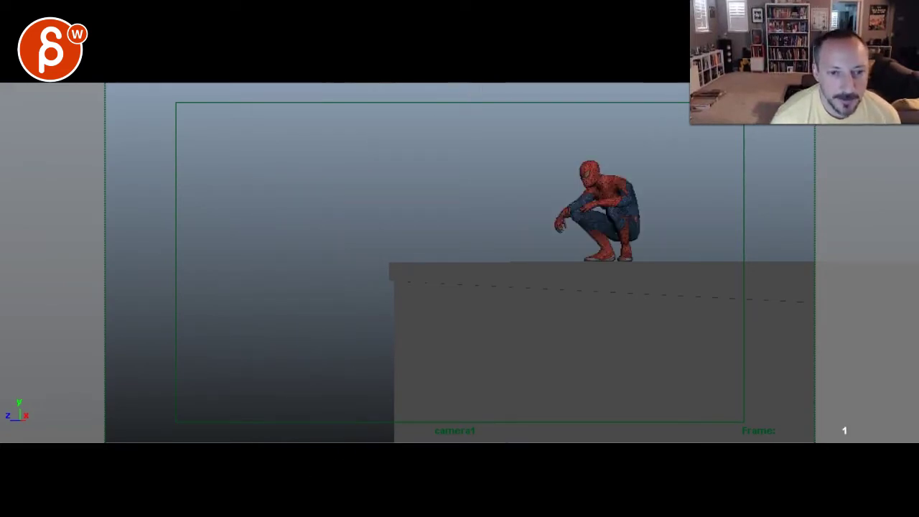
{"action": "key", "text": "Right"}
{"action": "key", "text": "space"}
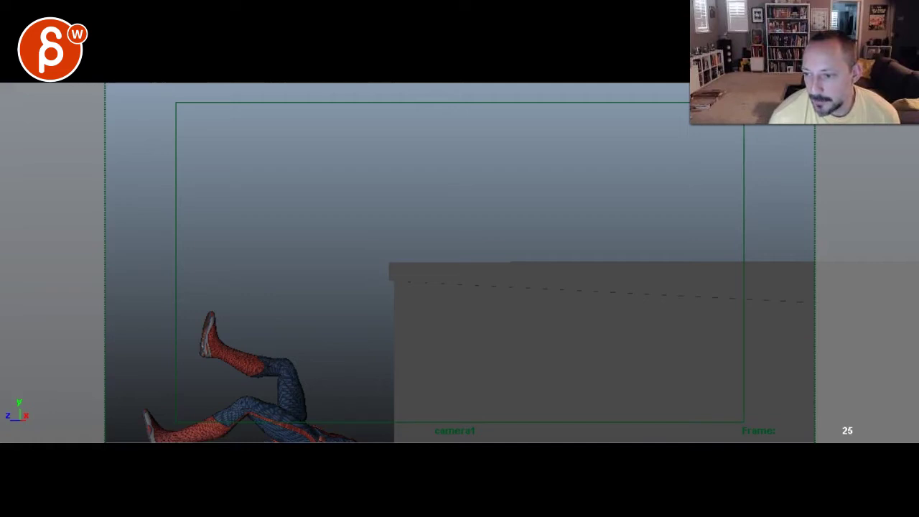
{"action": "key", "text": "space"}
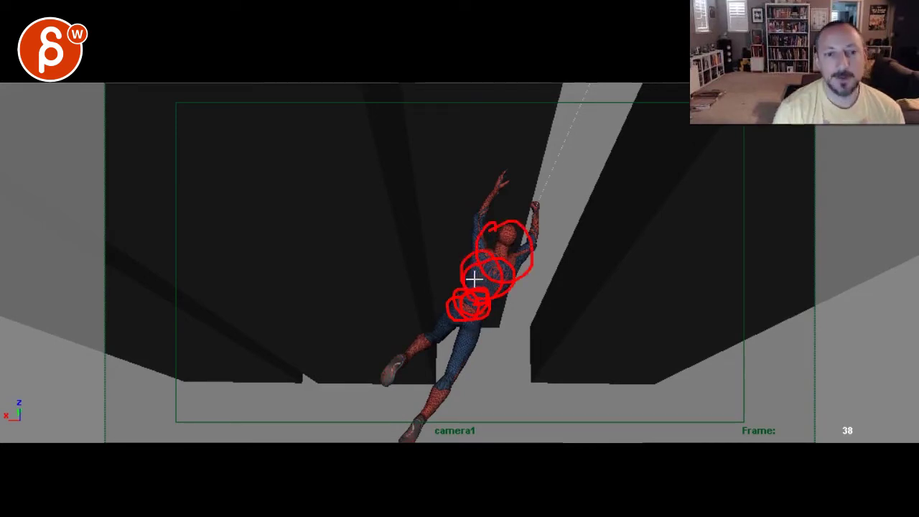
Step: Compare the swing pose on frame 38 with the one on frame 37
{"action": "key", "text": "Left"}
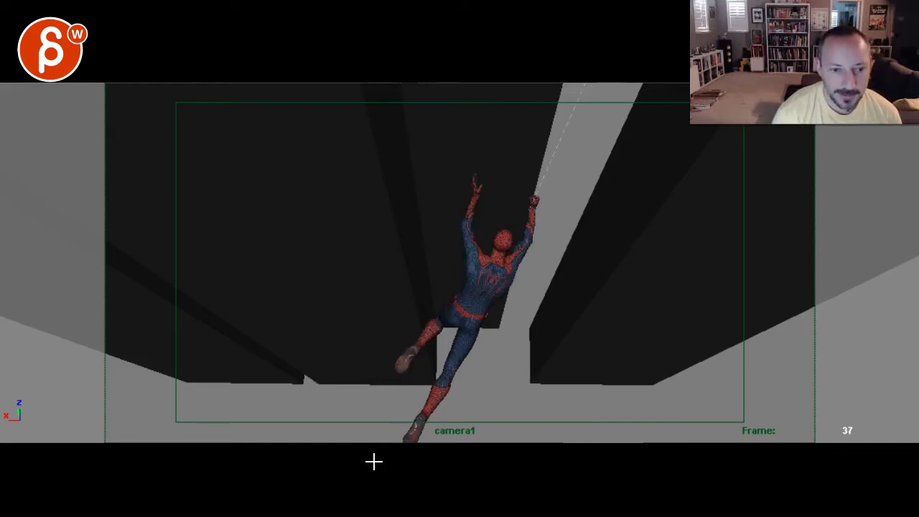
{"action": "key", "text": "Right"}
{"action": "key", "text": "Right"}
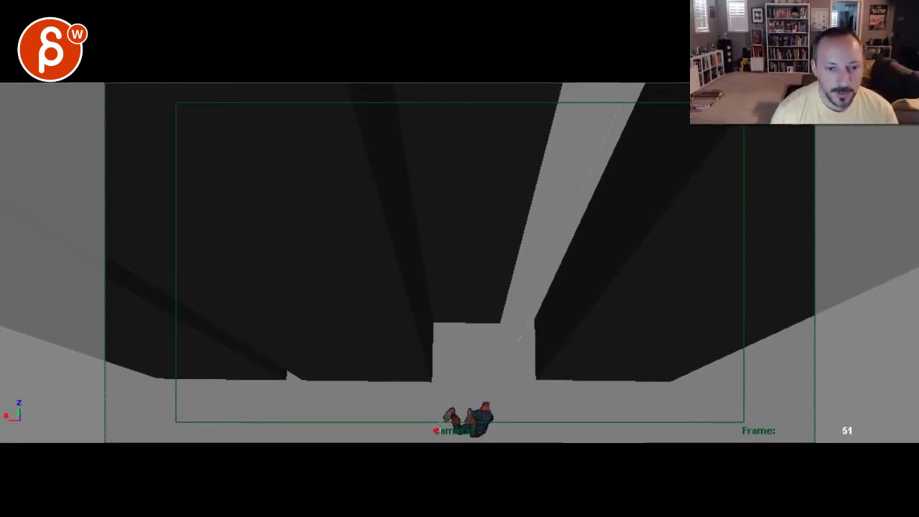
Step: Sketch a zigzag path across the buildings on frame 51, play ahead to frame 73 and mark the distant figure's body
{"action": "left_click_drag", "start_coordinate": [516, 132], "coordinate": [322, 329]}
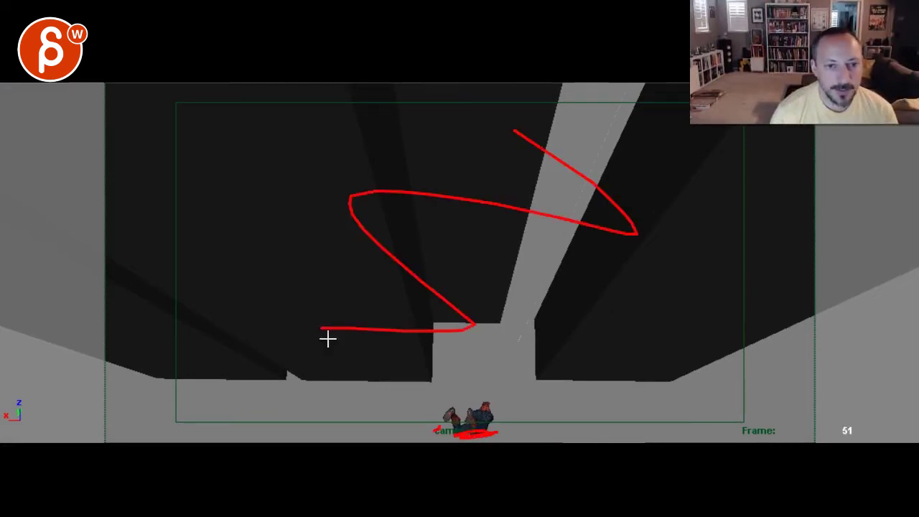
{"action": "key", "text": "space"}
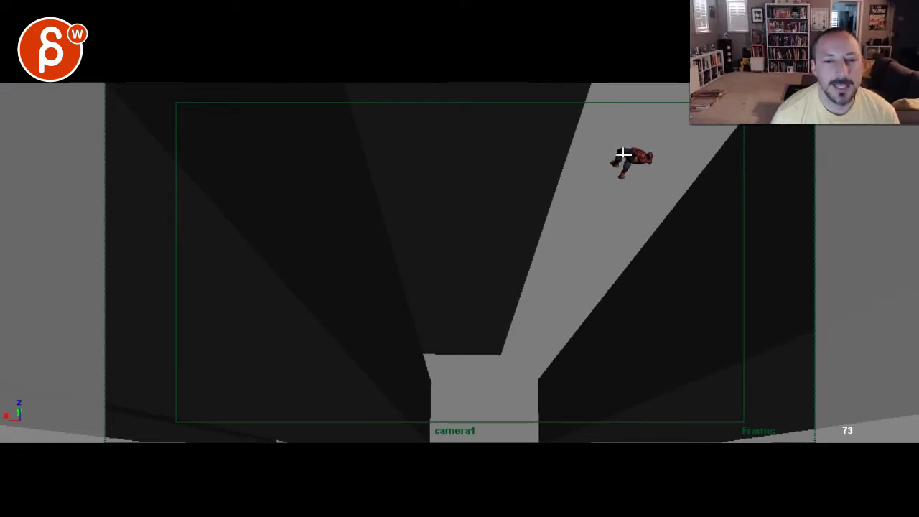
{"action": "mouse_move", "coordinate": [641, 157]}
{"action": "left_mouse_down"}
{"action": "mouse_move", "coordinate": [649, 159]}
{"action": "mouse_move", "coordinate": [626, 164]}
{"action": "left_mouse_up"}
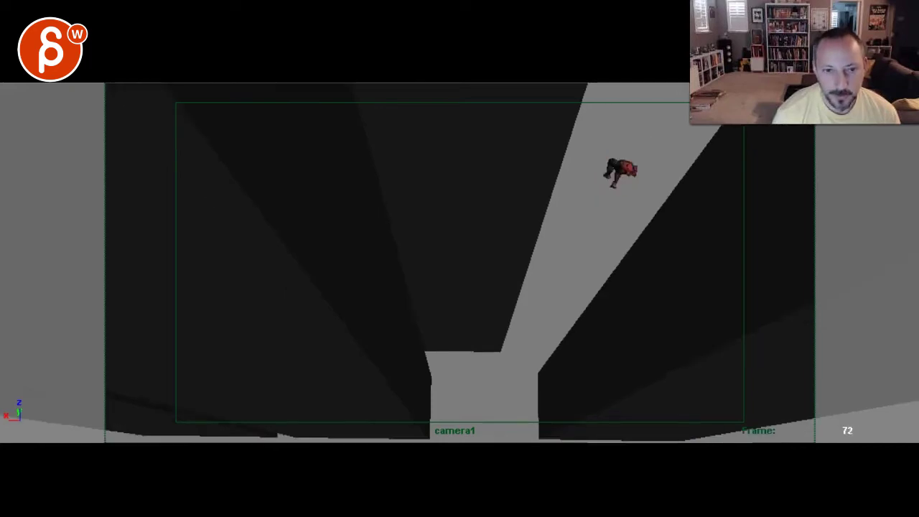
Step: Step back from frame 72 to around frame 66 and forward to frame 69 to examine the distant figure's travel
{"action": "key", "text": "Left"}
{"action": "key", "text": "Left"}
{"action": "key", "text": "Left"}
{"action": "key", "text": "Left"}
{"action": "key", "text": "Left"}
{"action": "key", "text": "Left"}
{"action": "key", "text": "Right"}
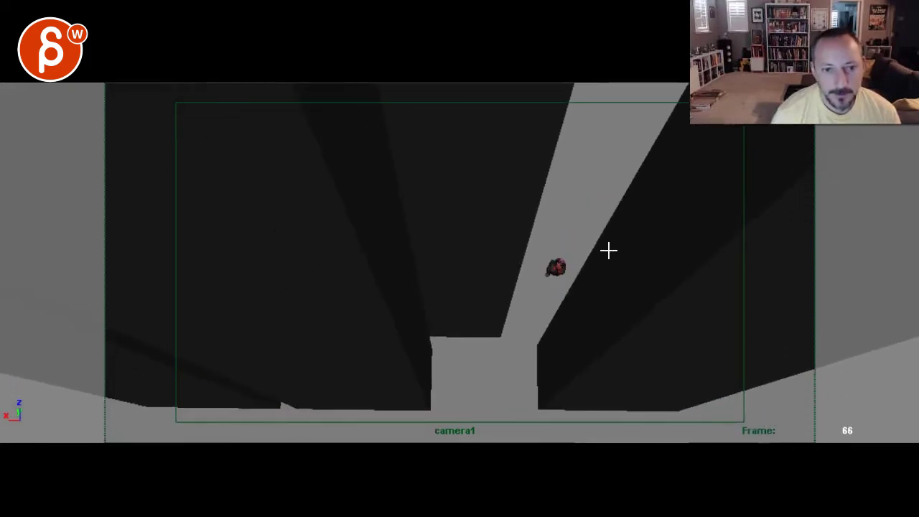
{"action": "key", "text": "Left"}
{"action": "key", "text": "Left"}
{"action": "key", "text": "alt+period"}
{"action": "key", "text": "alt+period"}
{"action": "key", "text": "alt+period"}
{"action": "key", "text": "alt+period"}
{"action": "key", "text": "alt+period"}
{"action": "key", "text": "alt+period"}
{"action": "key", "text": "alt+period"}
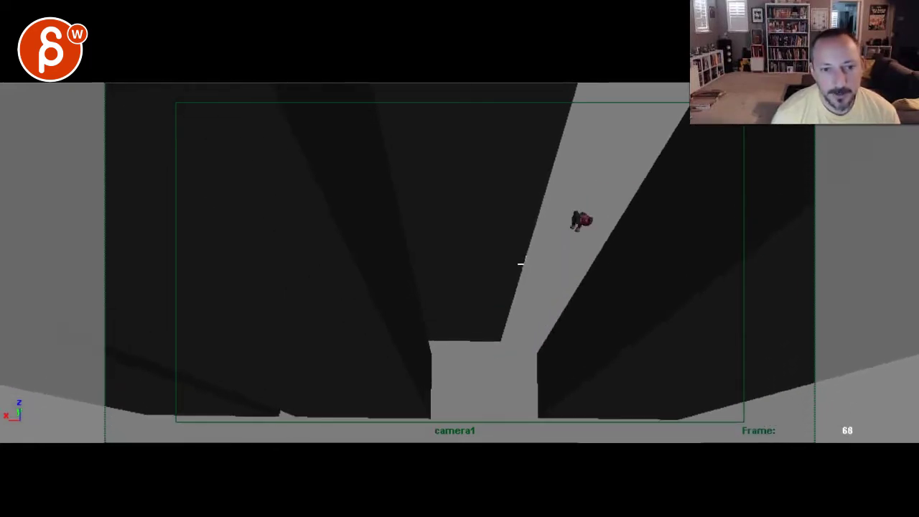
{"action": "key", "text": "alt+period"}
{"action": "key", "text": "alt+period"}
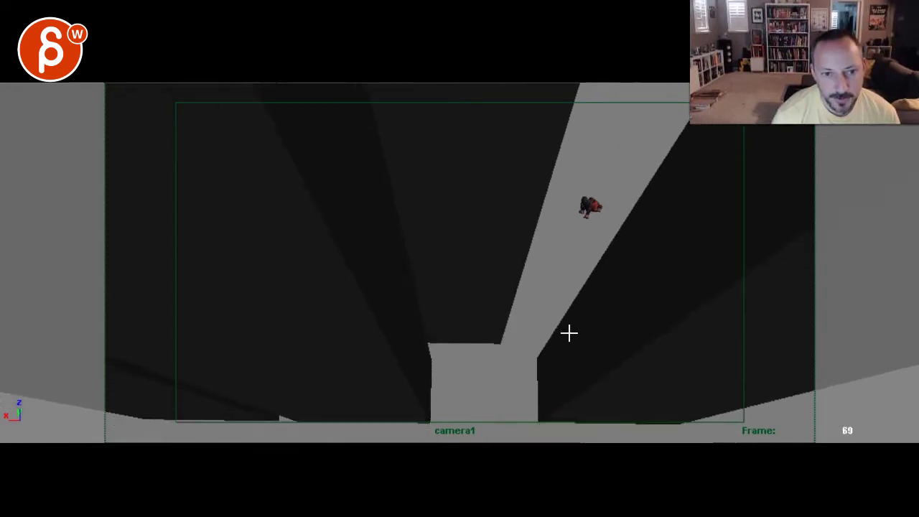
Step: Step back and forth around frames 67 and 69 to examine how the distant figure's pose changes
{"action": "mouse_move", "coordinate": [519, 277]}
{"action": "left_mouse_down"}
{"action": "mouse_move", "coordinate": [499, 376]}
{"action": "mouse_move", "coordinate": [518, 280]}
{"action": "left_mouse_up"}
{"action": "key", "text": "Right"}
{"action": "key", "text": "Right"}
{"action": "key", "text": "Right"}
{"action": "key", "text": "Right"}
{"action": "key", "text": "Right"}
{"action": "key", "text": "Right"}
{"action": "key", "text": "Right"}
{"action": "key", "text": "Right"}
{"action": "key", "text": "Right"}
{"action": "key", "text": "Right"}
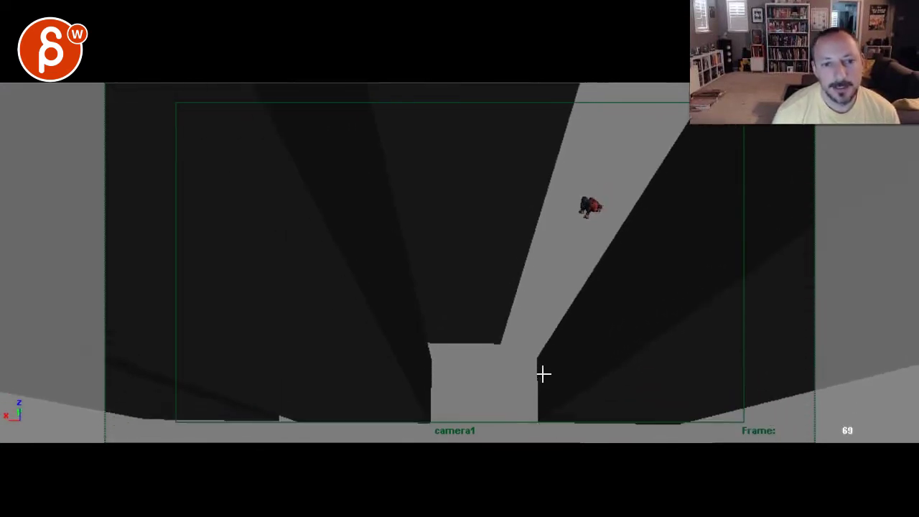
{"action": "key", "text": "Left"}
{"action": "key", "text": "Left"}
{"action": "key", "text": "Left"}
{"action": "key", "text": "Left"}
{"action": "key", "text": "Left"}
{"action": "key", "text": "Right"}
{"action": "key", "text": "Right"}
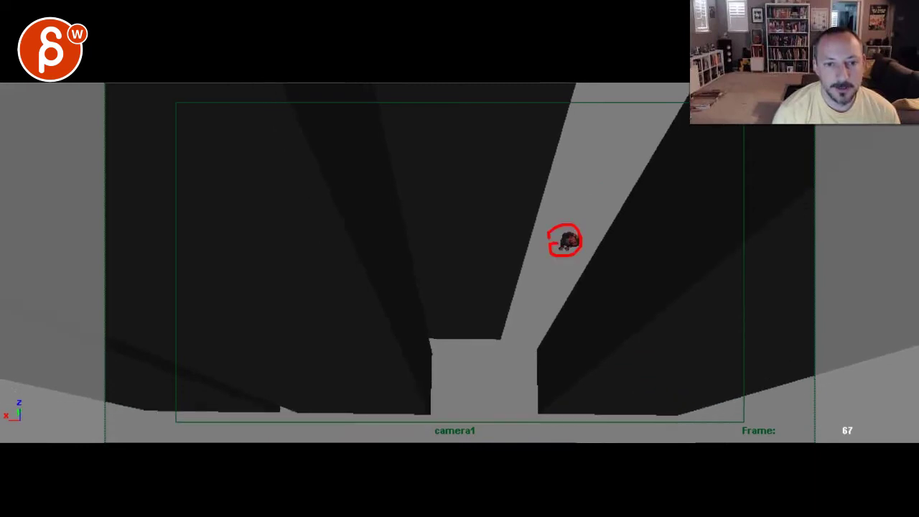
{"action": "key", "text": "Right"}
{"action": "key", "text": "Left"}
{"action": "key", "text": "Left"}
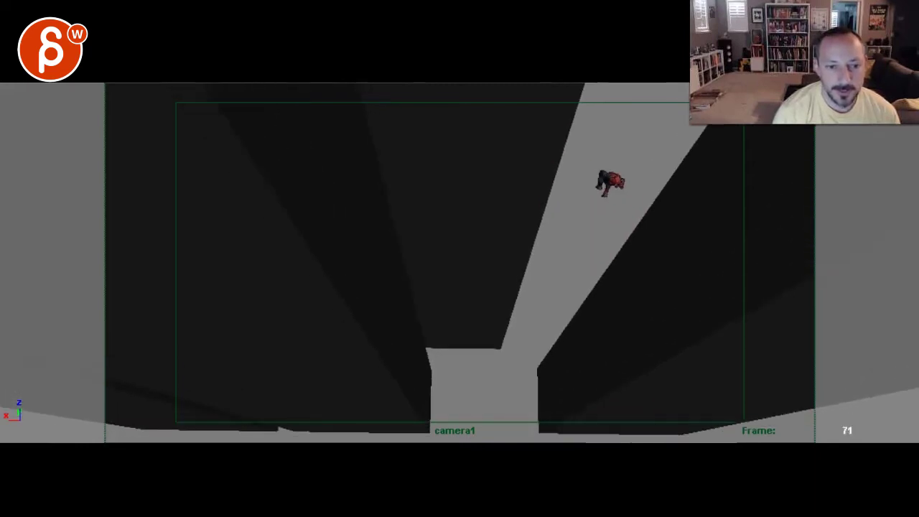
Step: Step back from frame 71 through the swing to the outstretched pose on frame 38
{"action": "key", "text": "Left"}
{"action": "key", "text": "Left"}
{"action": "key", "text": "Left"}
{"action": "key", "text": "Left"}
{"action": "key", "text": "Left"}
{"action": "key", "text": "Left"}
{"action": "key", "text": "Left"}
{"action": "key", "text": "Left"}
{"action": "key", "text": "Left"}
{"action": "key", "text": "Left"}
{"action": "key", "text": "Left"}
{"action": "key", "text": "Left"}
{"action": "key", "text": "Left"}
{"action": "key", "text": "Left"}
{"action": "key", "text": "Left"}
{"action": "key", "text": "Left"}
{"action": "key", "text": "Left"}
{"action": "key", "text": "Left"}
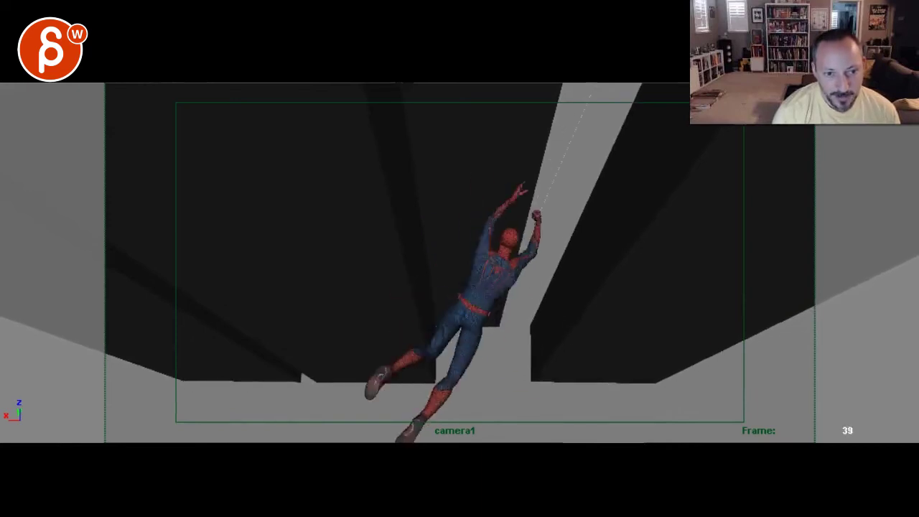
{"action": "key", "text": "Right"}
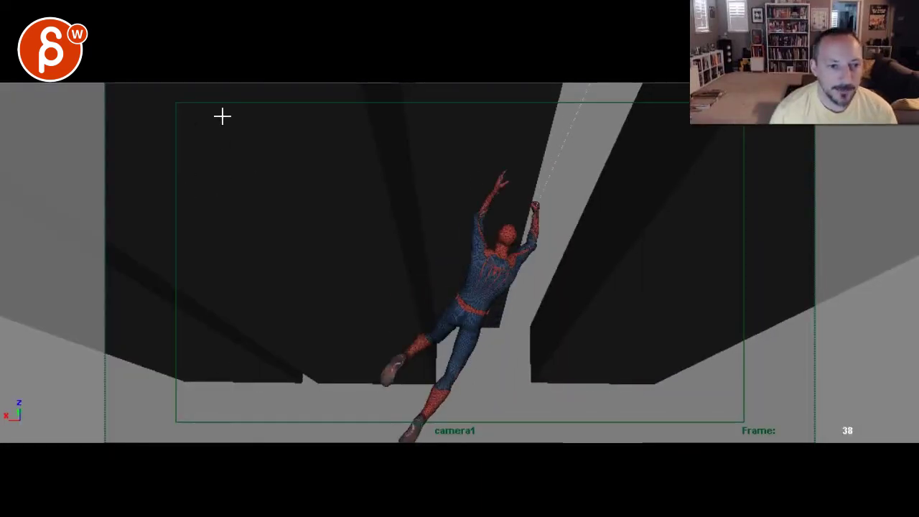
Step: Sketch a vertical line, a downward arrow, a circled mark and a flat-then-falling path on frame 38, and step back to frame 36
{"action": "left_click_drag", "start_coordinate": [222, 115], "coordinate": [211, 380]}
{"action": "mouse_move", "coordinate": [326, 133]}
{"action": "left_mouse_down"}
{"action": "mouse_move", "coordinate": [323, 341]}
{"action": "mouse_move", "coordinate": [331, 319]}
{"action": "left_mouse_up"}
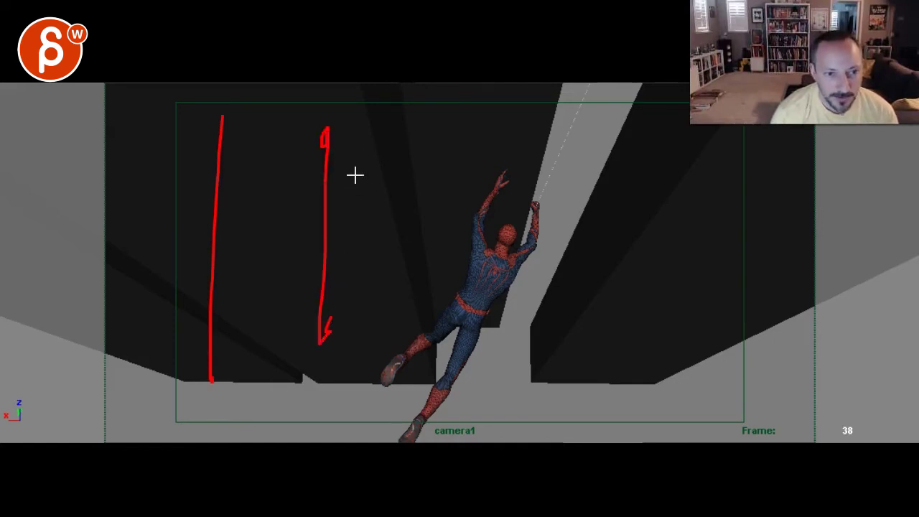
{"action": "mouse_move", "coordinate": [363, 133]}
{"action": "left_mouse_down"}
{"action": "mouse_move", "coordinate": [352, 113]}
{"action": "mouse_move", "coordinate": [365, 152]}
{"action": "left_mouse_up"}
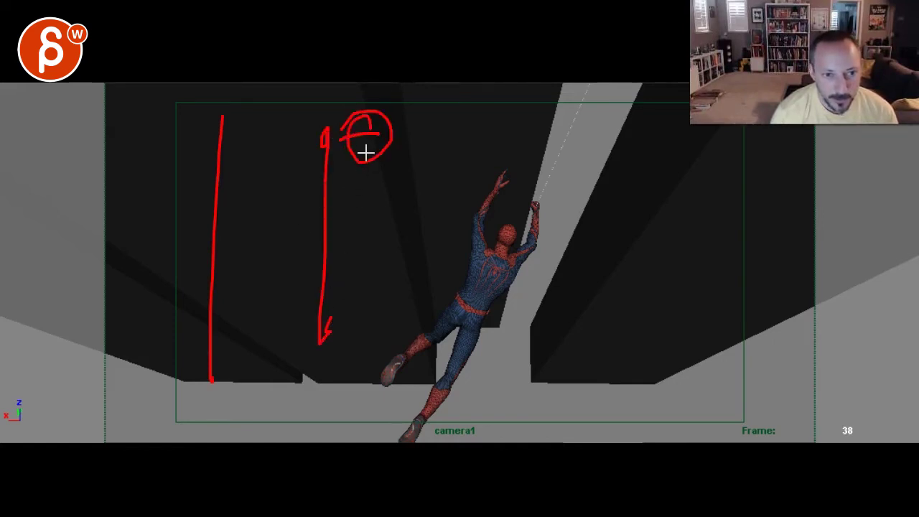
{"action": "left_click_drag", "start_coordinate": [426, 134], "coordinate": [546, 335]}
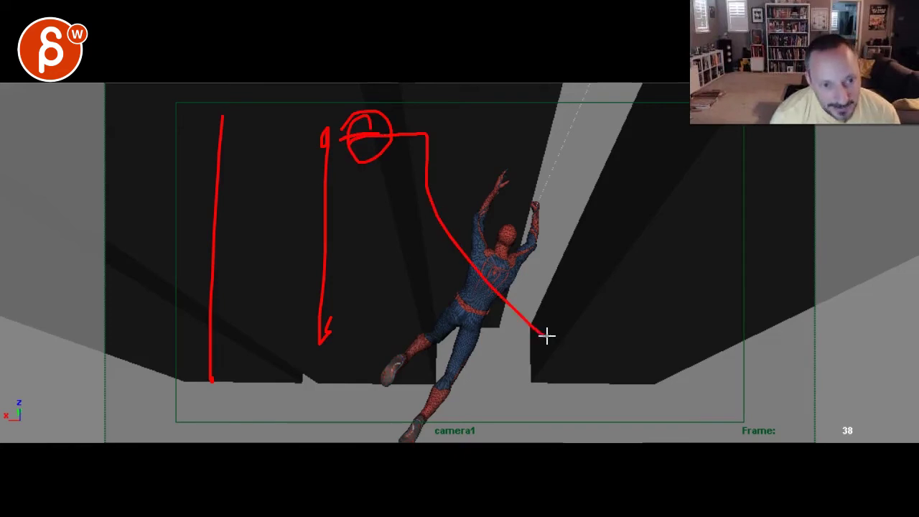
{"action": "key", "text": "Left"}
{"action": "key", "text": "Left"}
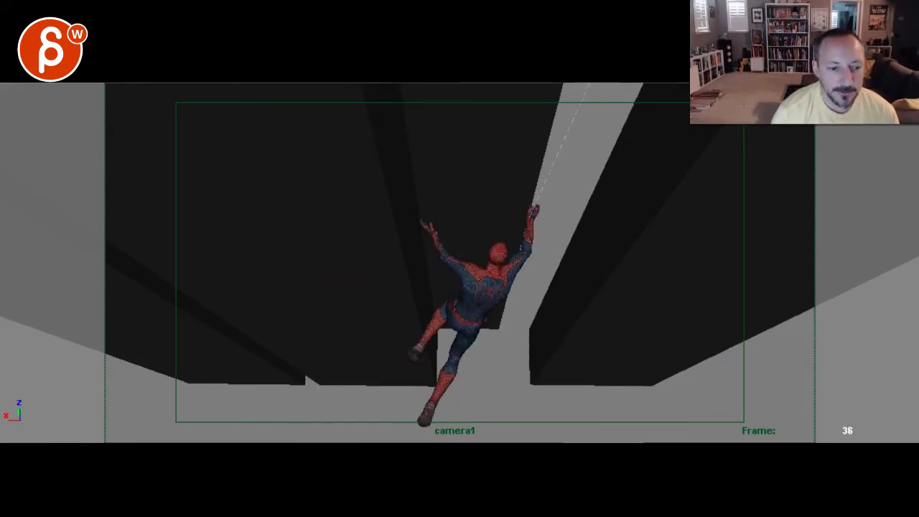
Step: Step back from frame 36 and forward to frame 35 to examine how the figure enters the outstretched swing pose
{"action": "key", "text": "Left"}
{"action": "key", "text": "Left"}
{"action": "key", "text": "Left"}
{"action": "key", "text": "Left"}
{"action": "key", "text": "Left"}
{"action": "key", "text": "Left"}
{"action": "key", "text": "Left"}
{"action": "key", "text": "Right"}
{"action": "key", "text": "Right"}
{"action": "key", "text": "Right"}
{"action": "key", "text": "Right"}
{"action": "key", "text": "Right"}
{"action": "key", "text": "Right"}
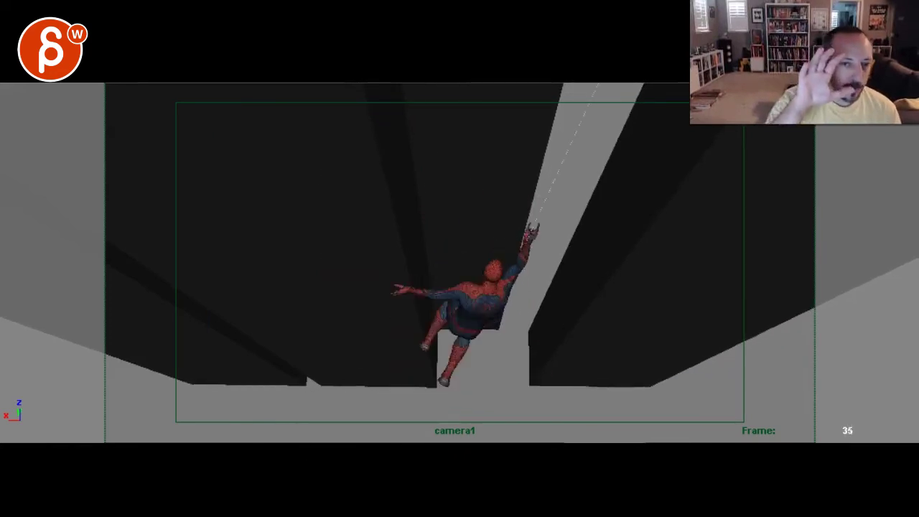
Step: Advance to frame 52 and sketch a slightly bent line from the far end of the street down to the figure
{"action": "key", "text": "alt+v"}
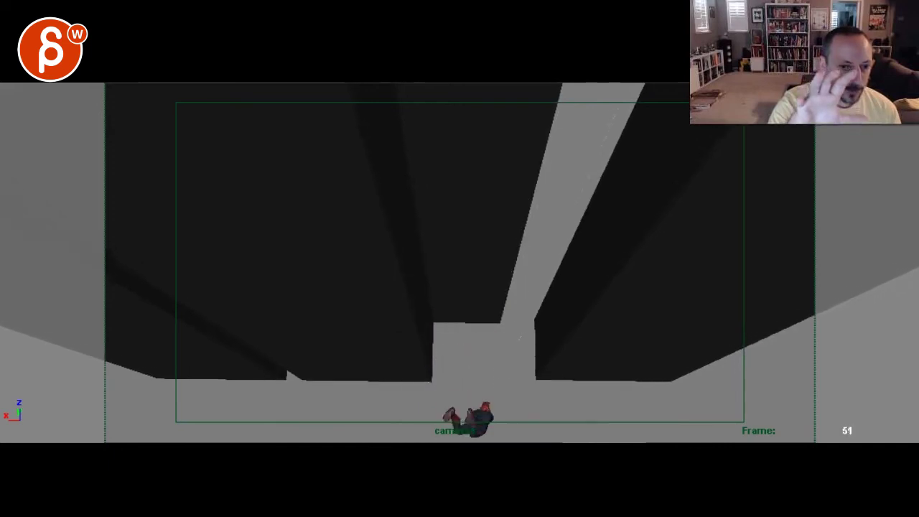
{"action": "left_click_drag", "start_coordinate": [621, 129], "coordinate": [479, 381]}
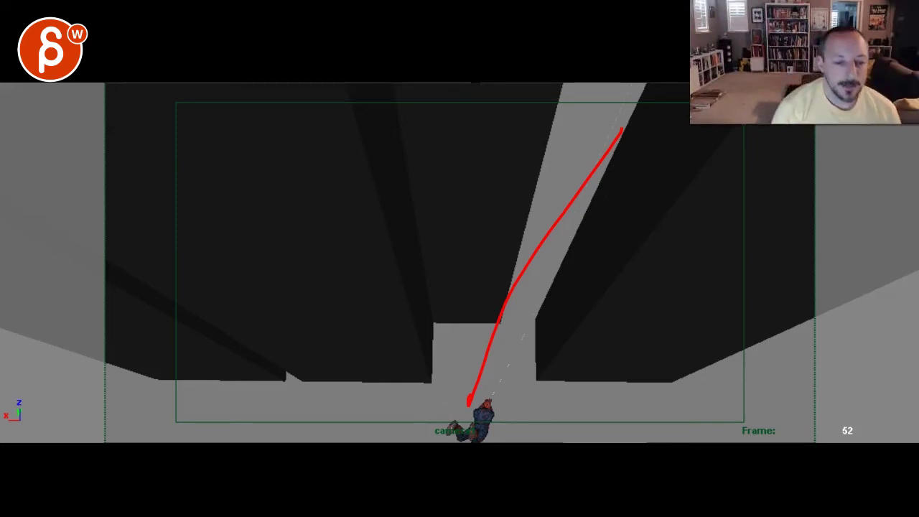
Step: Step back from frame 52 to around frame 34 and forward a few frames to examine the start of the swing
{"action": "key", "text": "Left"}
{"action": "key", "text": "Left"}
{"action": "key", "text": "Left"}
{"action": "key", "text": "Left"}
{"action": "key", "text": "Left"}
{"action": "key", "text": "Left"}
{"action": "key", "text": "Left"}
{"action": "key", "text": "Left"}
{"action": "key", "text": "Left"}
{"action": "key", "text": "Left"}
{"action": "key", "text": "Left"}
{"action": "key", "text": "Left"}
{"action": "key", "text": "Left"}
{"action": "key", "text": "Left"}
{"action": "key", "text": "Left"}
{"action": "key", "text": "Right"}
{"action": "key", "text": "Right"}
{"action": "key", "text": "Left"}
{"action": "key", "text": "Left"}
{"action": "key", "text": "Left"}
{"action": "key", "text": "Left"}
{"action": "key", "text": "Left"}
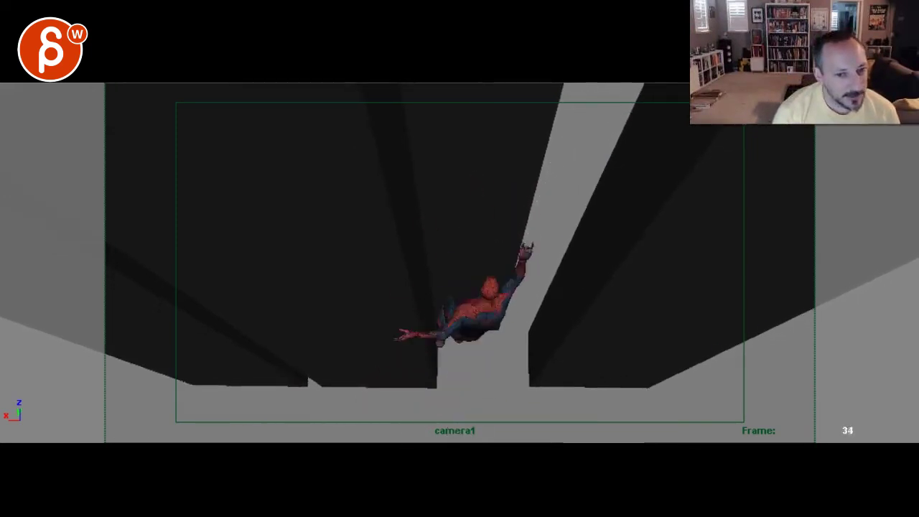
{"action": "key", "text": "Right"}
{"action": "key", "text": "Right"}
{"action": "key", "text": "Right"}
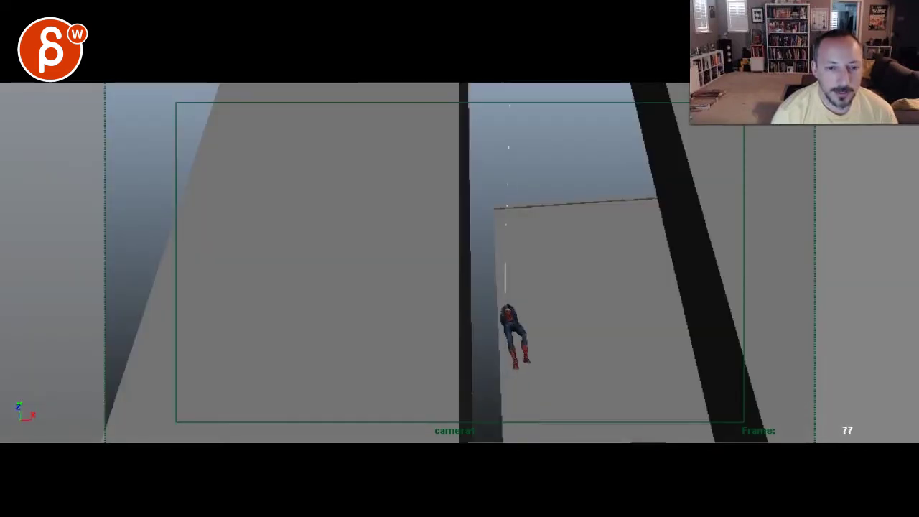
Step: Sketch a vertical path line ending in a short diagonal branch over the figure on frame 77, and clear it
{"action": "left_click_drag", "start_coordinate": [530, 105], "coordinate": [531, 350]}
{"action": "left_click_drag", "start_coordinate": [535, 299], "coordinate": [509, 352]}
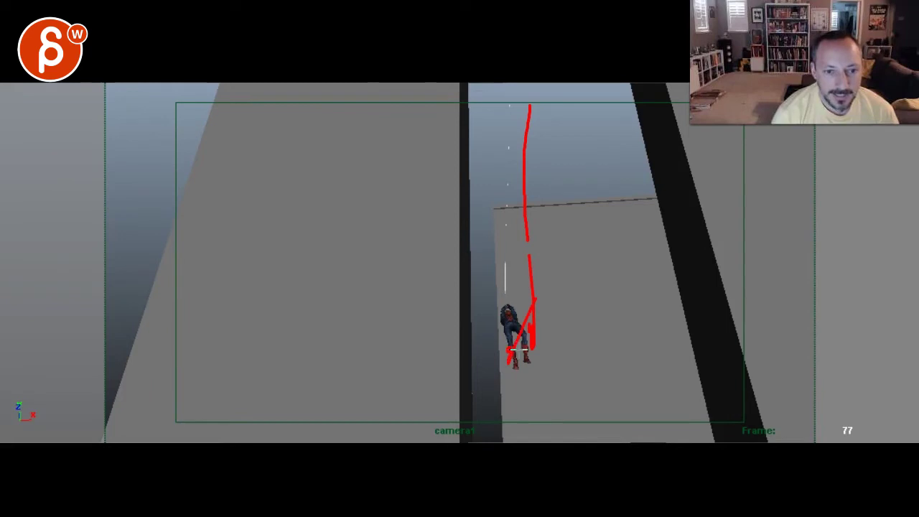
{"action": "key", "text": "Escape"}
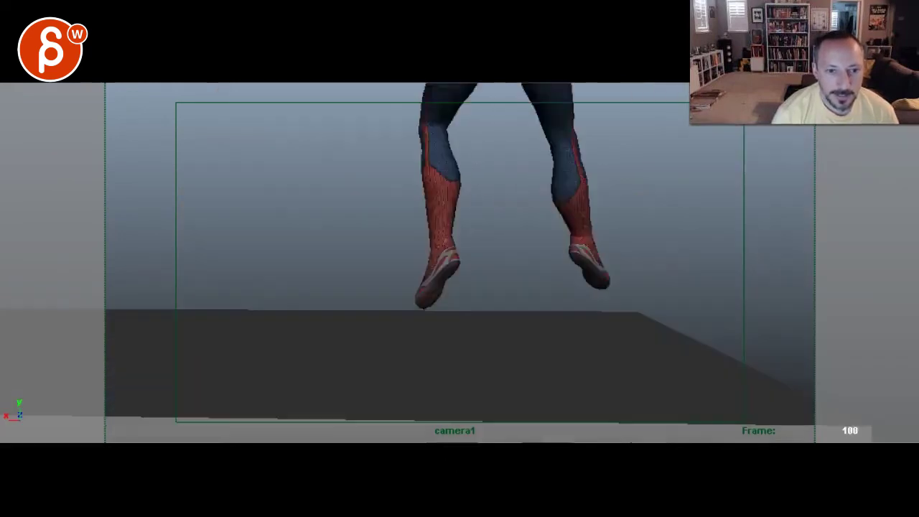
Step: Sketch a circled mark with a downward line beside the figure on frame 98, clear it and return to frame 90
{"action": "key", "text": "alt+period"}
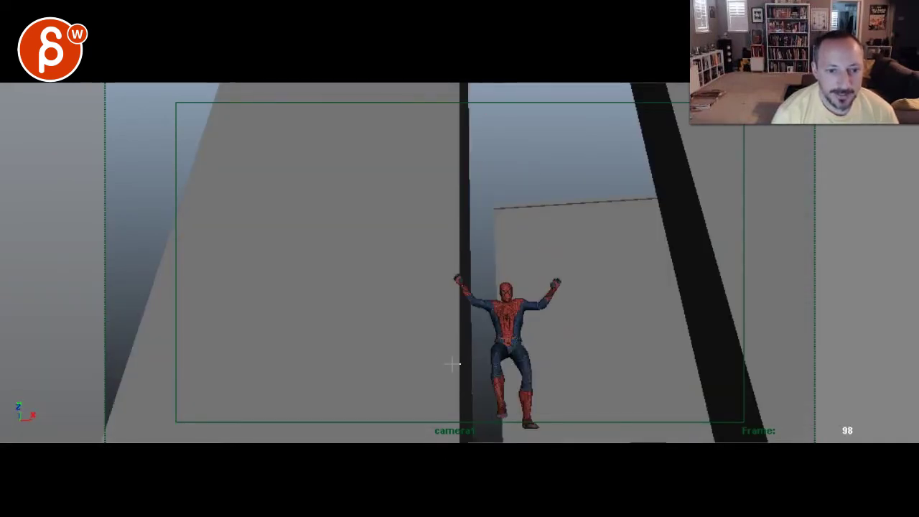
{"action": "left_click_drag", "start_coordinate": [474, 316], "coordinate": [464, 426]}
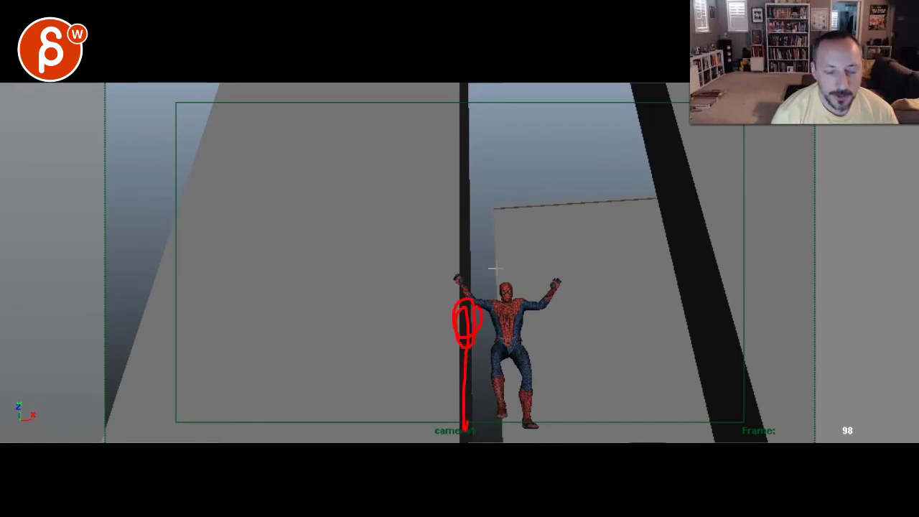
{"action": "key", "text": "Escape"}
{"action": "left_click_drag", "start_coordinate": [498, 252], "coordinate": [491, 282]}
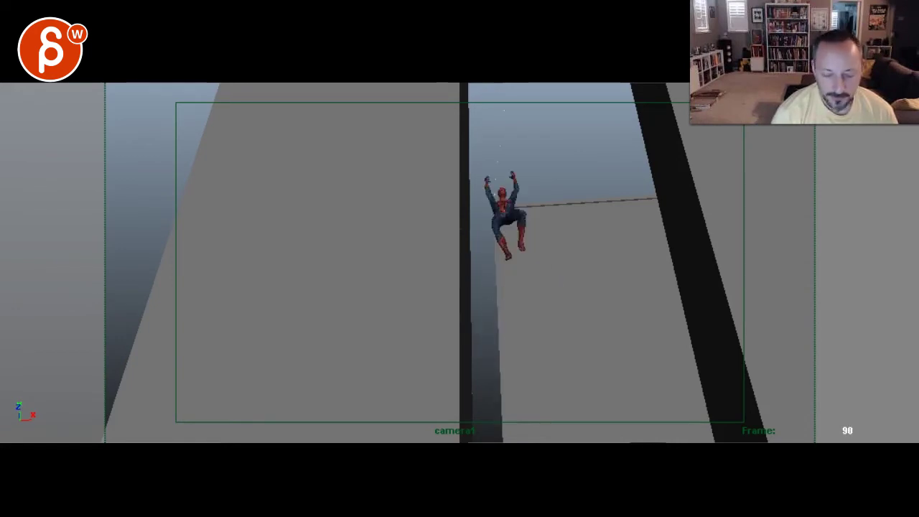
Step: Play the shot through the swing and both camera views, pausing around frame 67 to review the travel along the street
{"action": "key", "text": "space"}
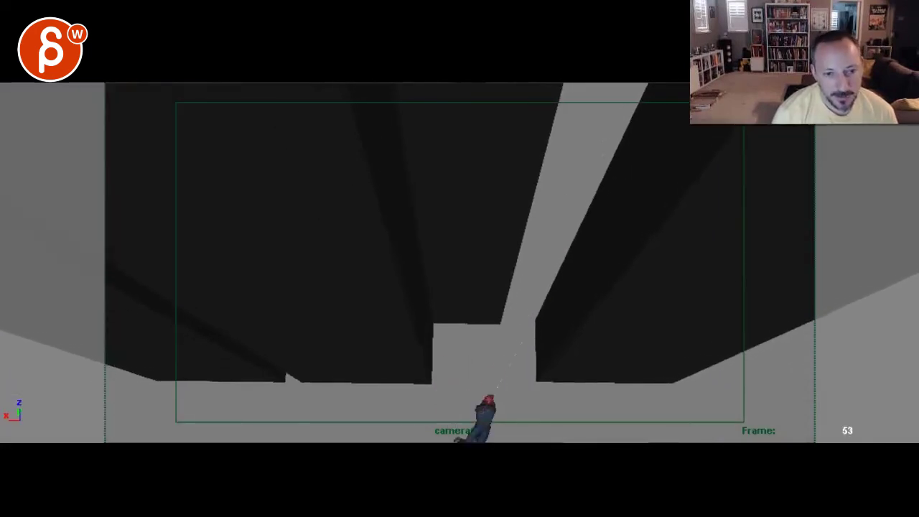
{"action": "key", "text": "space"}
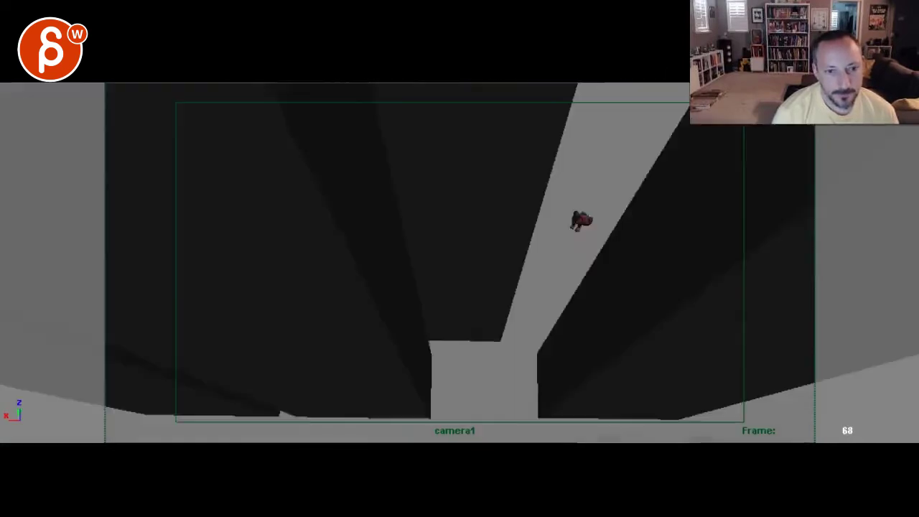
{"action": "key", "text": "space"}
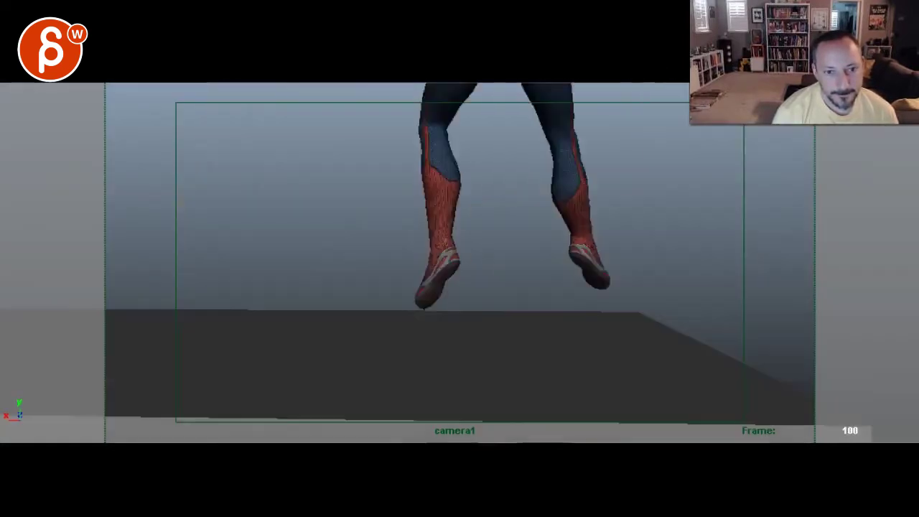
{"action": "key", "text": "space"}
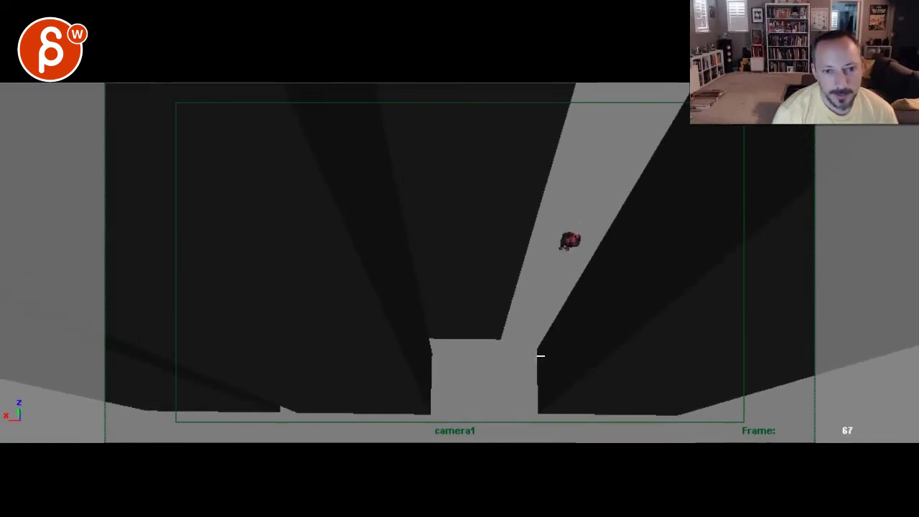
{"action": "mouse_move", "coordinate": [488, 356]}
{"action": "left_mouse_down"}
{"action": "mouse_move", "coordinate": [553, 244]}
{"action": "mouse_move", "coordinate": [607, 178]}
{"action": "left_mouse_up"}
{"action": "key", "text": "space"}
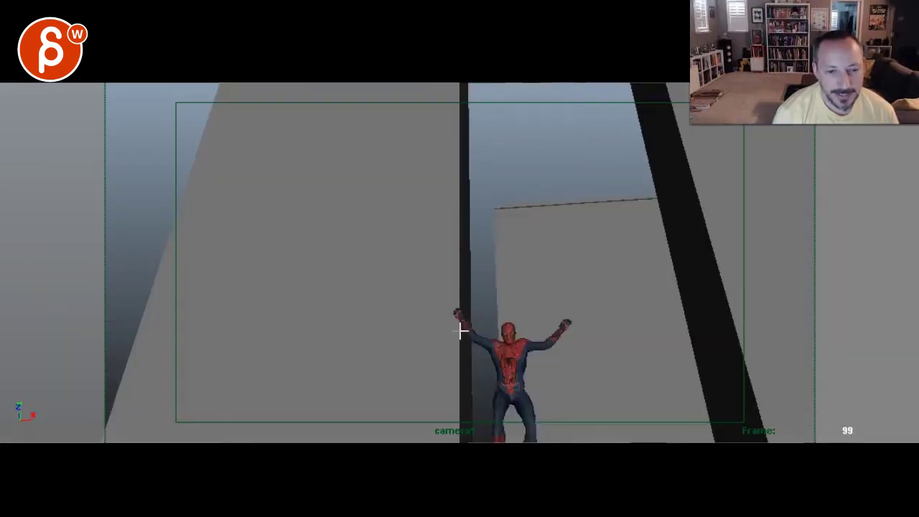
Step: Step back from frame 99 to frame 82 to examine the figure's path against the building
{"action": "left_click_drag", "start_coordinate": [507, 173], "coordinate": [490, 370]}
{"action": "key", "text": "Left"}
{"action": "key", "text": "Left"}
{"action": "key", "text": "Left"}
{"action": "key", "text": "Left"}
{"action": "key", "text": "Left"}
{"action": "key", "text": "Left"}
{"action": "key", "text": "Left"}
{"action": "key", "text": "Left"}
{"action": "key", "text": "Left"}
{"action": "key", "text": "Left"}
{"action": "key", "text": "Left"}
{"action": "key", "text": "Left"}
{"action": "key", "text": "Left"}
{"action": "key", "text": "Left"}
{"action": "key", "text": "Left"}
{"action": "key", "text": "Left"}
{"action": "key", "text": "Left"}
{"action": "key", "text": "Left"}
{"action": "key", "text": "Left"}
{"action": "key", "text": "Left"}
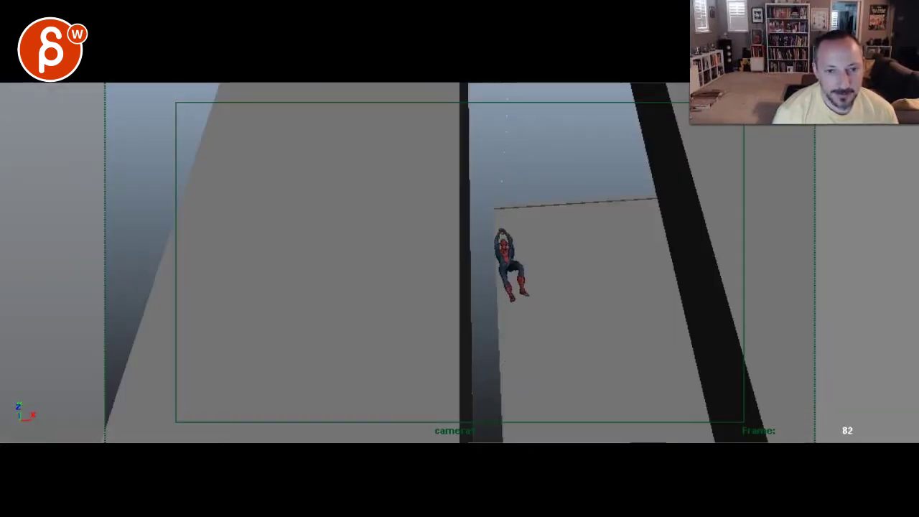
Step: Sketch a hook below the figure and a curved line to a circled mark on the building on frame 82, and step back to frame 60
{"action": "mouse_move", "coordinate": [542, 270]}
{"action": "left_mouse_down"}
{"action": "mouse_move", "coordinate": [380, 222]}
{"action": "mouse_move", "coordinate": [397, 213]}
{"action": "left_mouse_up"}
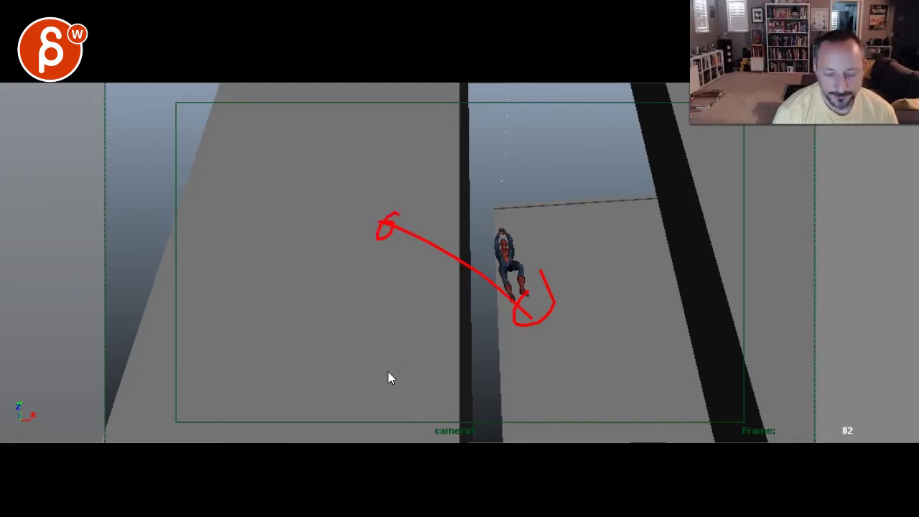
{"action": "key", "text": "Left"}
{"action": "key", "text": "Left"}
{"action": "key", "text": "Left"}
{"action": "key", "text": "Left"}
{"action": "key", "text": "Left"}
{"action": "key", "text": "Left"}
{"action": "key", "text": "Left"}
{"action": "key", "text": "Left"}
{"action": "key", "text": "Left"}
{"action": "key", "text": "Left"}
{"action": "key", "text": "Left"}
{"action": "key", "text": "Left"}
{"action": "key", "text": "Left"}
{"action": "key", "text": "Left"}
{"action": "key", "text": "Left"}
{"action": "key", "text": "Left"}
{"action": "key", "text": "Left"}
{"action": "key", "text": "Left"}
{"action": "key", "text": "Left"}
{"action": "key", "text": "Left"}
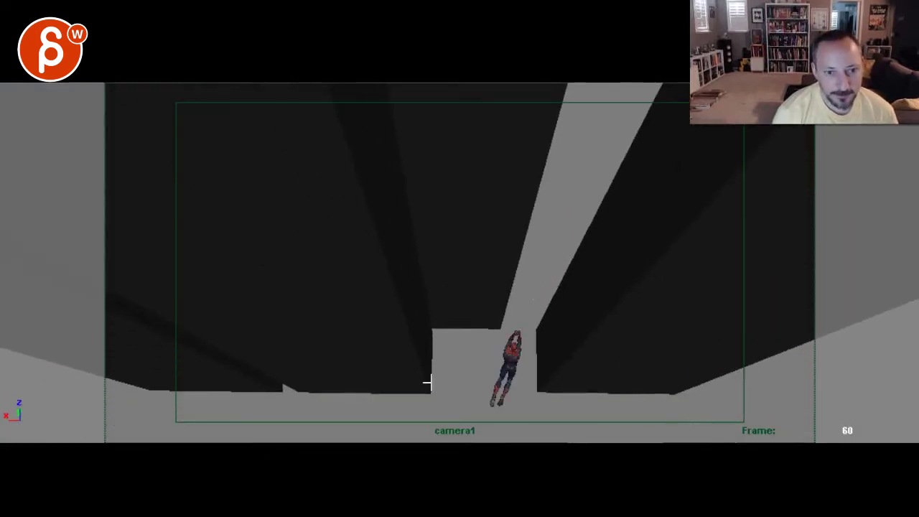
Step: Step forward from frame 60 across the camera cut and back to frame 94 to compare the travel in both views
{"action": "mouse_move", "coordinate": [474, 410]}
{"action": "left_mouse_down"}
{"action": "mouse_move", "coordinate": [521, 333]}
{"action": "mouse_move", "coordinate": [464, 175]}
{"action": "left_mouse_up"}
{"action": "key", "text": "Right"}
{"action": "key", "text": "Right"}
{"action": "key", "text": "Right"}
{"action": "key", "text": "Right"}
{"action": "key", "text": "Right"}
{"action": "key", "text": "Right"}
{"action": "key", "text": "Right"}
{"action": "key", "text": "Right"}
{"action": "key", "text": "Right"}
{"action": "key", "text": "Right"}
{"action": "key", "text": "Right"}
{"action": "key", "text": "Right"}
{"action": "key", "text": "Right"}
{"action": "key", "text": "Right"}
{"action": "key", "text": "Right"}
{"action": "key", "text": "Right"}
{"action": "key", "text": "Right"}
{"action": "key", "text": "Right"}
{"action": "key", "text": "Right"}
{"action": "key", "text": "Right"}
{"action": "key", "text": "Left"}
{"action": "key", "text": "Left"}
{"action": "key", "text": "Left"}
{"action": "key", "text": "Left"}
{"action": "key", "text": "Left"}
{"action": "key", "text": "Left"}
{"action": "key", "text": "Left"}
{"action": "key", "text": "Left"}
{"action": "key", "text": "Left"}
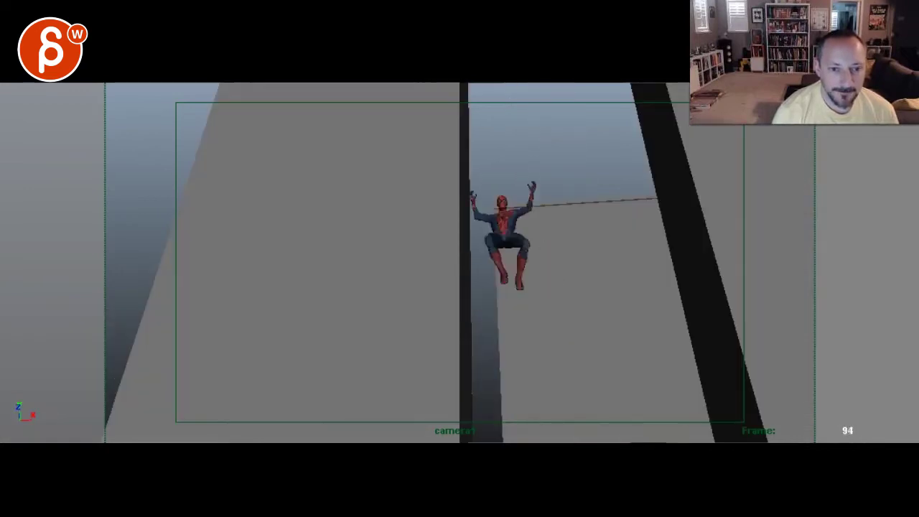
Step: Step back from frame 94 to frame 80 to examine the figure's hanging poses
{"action": "key", "text": "Left"}
{"action": "key", "text": "Left"}
{"action": "key", "text": "Left"}
{"action": "key", "text": "Left"}
{"action": "key", "text": "Left"}
{"action": "key", "text": "Left"}
{"action": "key", "text": "Left"}
{"action": "key", "text": "Left"}
{"action": "key", "text": "Left"}
{"action": "key", "text": "Left"}
{"action": "key", "text": "Left"}
{"action": "key", "text": "Left"}
{"action": "key", "text": "Left"}
{"action": "key", "text": "Left"}
{"action": "key", "text": "Left"}
{"action": "key", "text": "Left"}
{"action": "key", "text": "Left"}
{"action": "key", "text": "Left"}
{"action": "key", "text": "Left"}
{"action": "key", "text": "Left"}
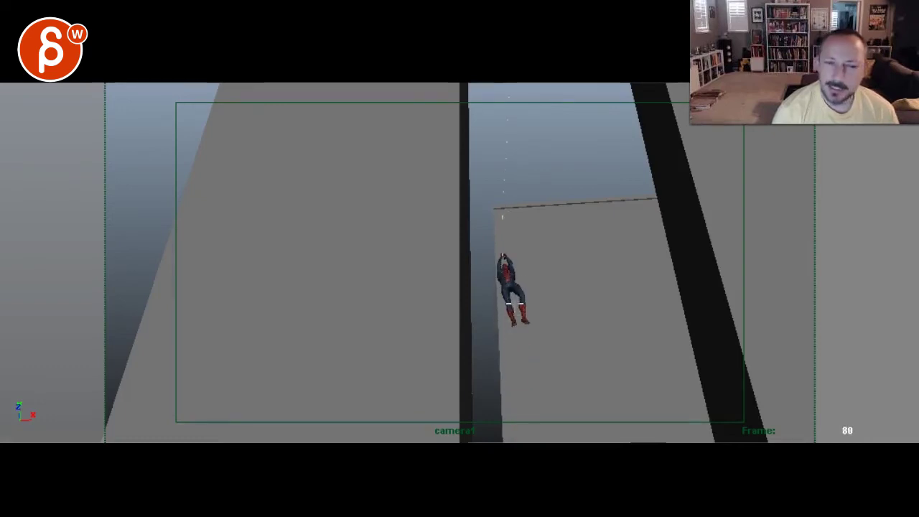
Step: Step back from frame 80 across the camera cut to frame 73 to examine the continuity of the swing
{"action": "key", "text": "alt+comma"}
{"action": "key", "text": "alt+period"}
{"action": "key", "text": "alt+comma"}
{"action": "key", "text": "alt+comma"}
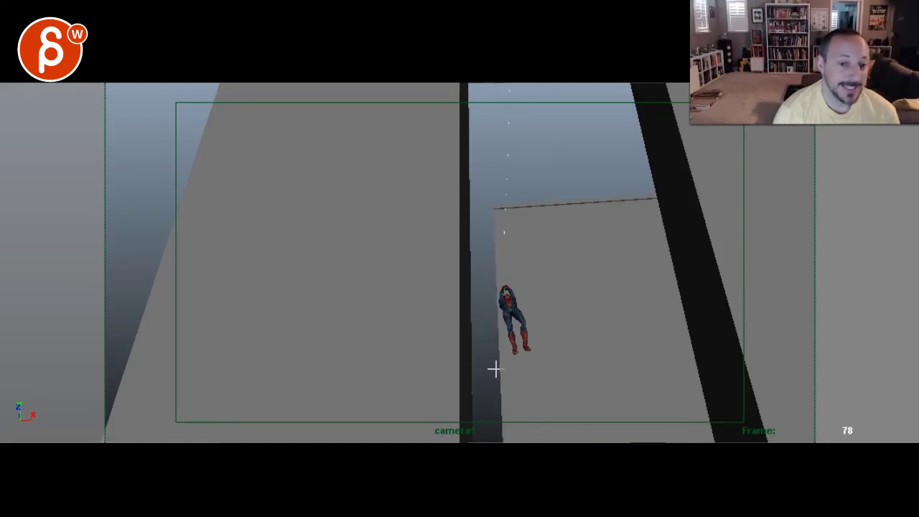
{"action": "key", "text": "alt+comma"}
{"action": "key", "text": "alt+comma"}
{"action": "key", "text": "alt+comma"}
{"action": "key", "text": "alt+comma"}
{"action": "key", "text": "alt+comma"}
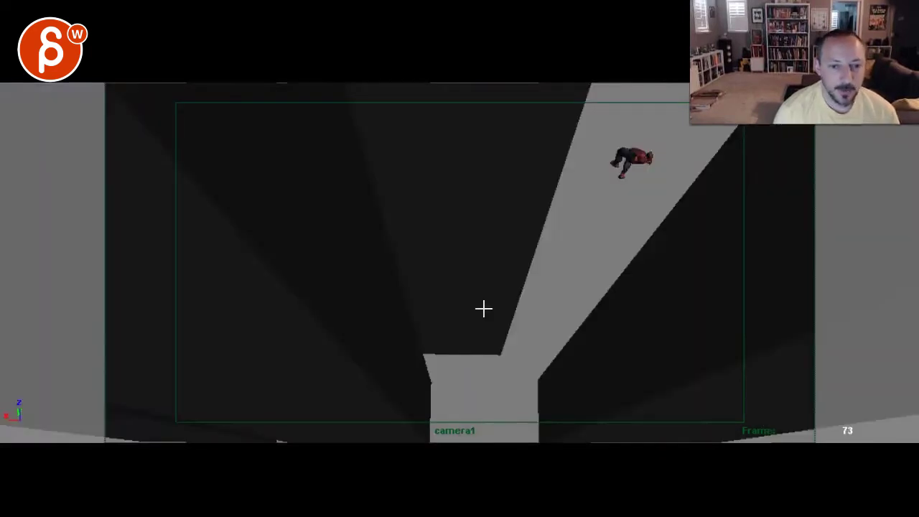
Step: Sketch a vertical path line down to the figure on frame 74, check the neighbouring frames and move to frame 75
{"action": "key", "text": "alt+period"}
{"action": "left_click_drag", "start_coordinate": [512, 122], "coordinate": [522, 374]}
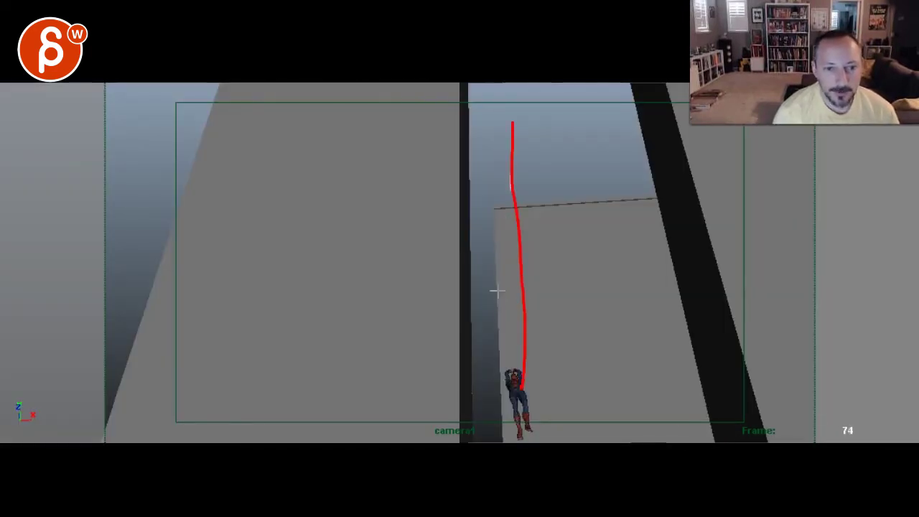
{"action": "key", "text": "alt+comma"}
{"action": "key", "text": "alt+period"}
{"action": "key", "text": "alt+period"}
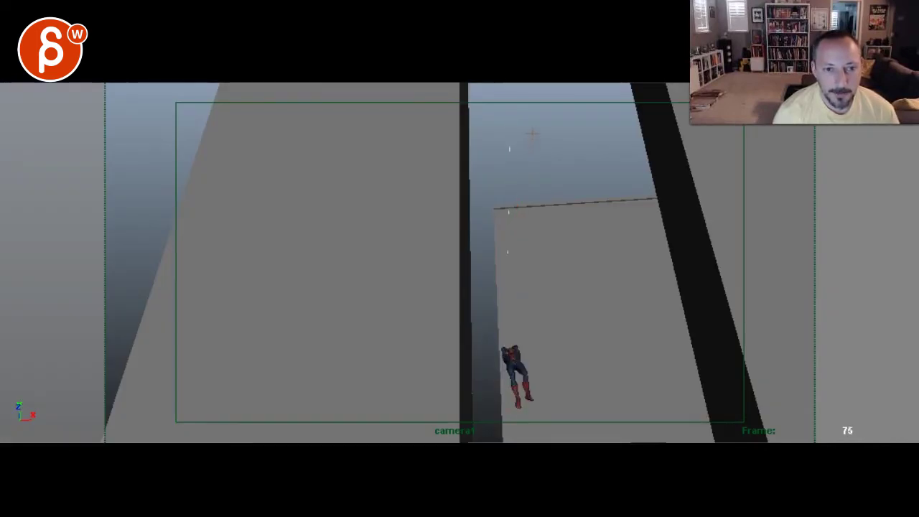
Step: Sketch vertical guide lines down both sides of the web toward the figure on frame 75 and advance to frame 76
{"action": "left_click_drag", "start_coordinate": [530, 136], "coordinate": [537, 381]}
{"action": "left_click_drag", "start_coordinate": [487, 149], "coordinate": [488, 372]}
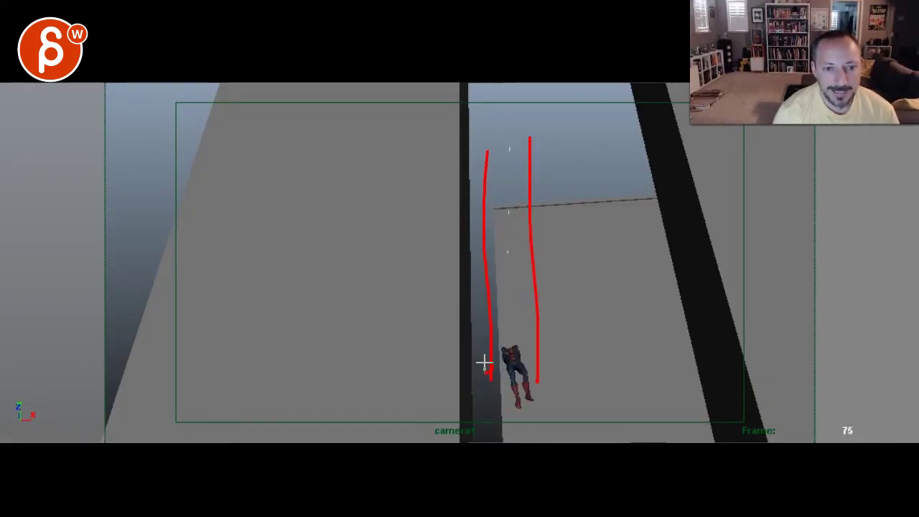
{"action": "left_click_drag", "start_coordinate": [553, 273], "coordinate": [485, 273]}
{"action": "key", "text": "alt+period"}
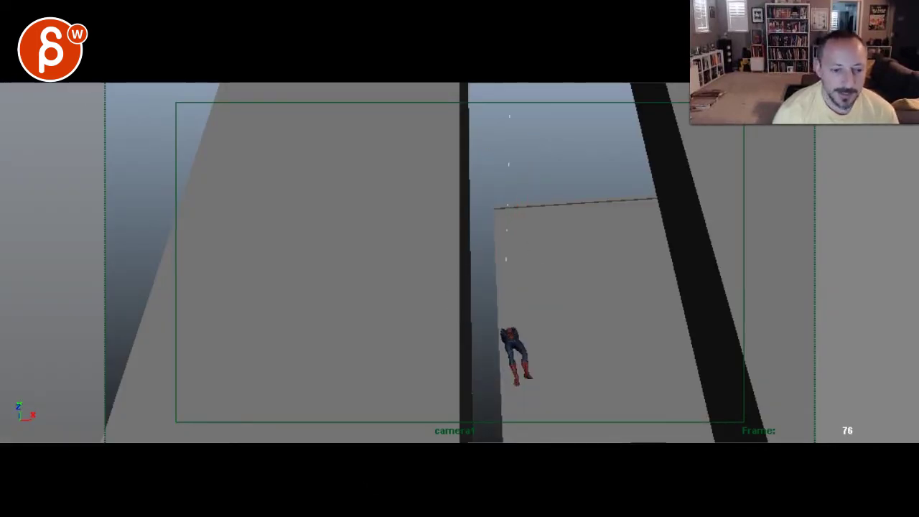
Step: Step back from frame 76 across the camera cut to examine the figure's motion in the first view
{"action": "key", "text": "alt+comma"}
{"action": "key", "text": "alt+comma"}
{"action": "key", "text": "alt+comma"}
{"action": "key", "text": "alt+comma"}
{"action": "key", "text": "alt+comma"}
{"action": "key", "text": "alt+comma"}
{"action": "key", "text": "alt+comma"}
{"action": "key", "text": "alt+comma"}
{"action": "key", "text": "alt+comma"}
{"action": "key", "text": "alt+comma"}
{"action": "key", "text": "alt+comma"}
{"action": "key", "text": "alt+comma"}
{"action": "key", "text": "alt+comma"}
{"action": "key", "text": "alt+comma"}
{"action": "key", "text": "alt+comma"}
Step: Step forward across the camera cut to frame 75 to compare the figure's pose in the second view
{"action": "key", "text": "alt+period"}
{"action": "key", "text": "alt+period"}
{"action": "key", "text": "alt+period"}
{"action": "key", "text": "alt+period"}
{"action": "key", "text": "alt+period"}
{"action": "key", "text": "alt+period"}
{"action": "key", "text": "alt+period"}
{"action": "key", "text": "alt+period"}
{"action": "key", "text": "alt+period"}
{"action": "key", "text": "alt+period"}
{"action": "key", "text": "alt+period"}
{"action": "key", "text": "alt+period"}
{"action": "key", "text": "alt+period"}
{"action": "key", "text": "alt+period"}
{"action": "key", "text": "alt+period"}
{"action": "key", "text": "alt+period"}
{"action": "key", "text": "alt+period"}
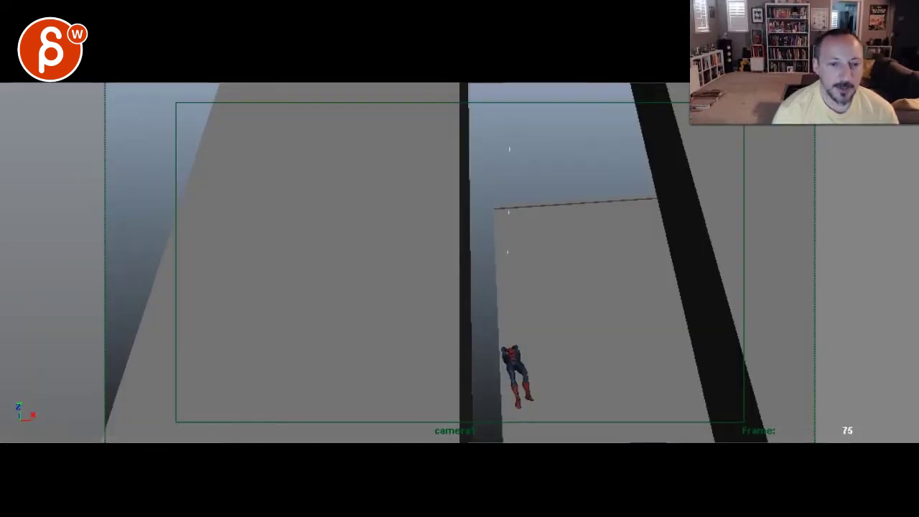
Step: Sketch lines along both of the figure's legs on frame 75 and adjusted leg lines on frame 48
{"action": "left_click_drag", "start_coordinate": [510, 363], "coordinate": [520, 407]}
{"action": "left_click_drag", "start_coordinate": [524, 364], "coordinate": [529, 397]}
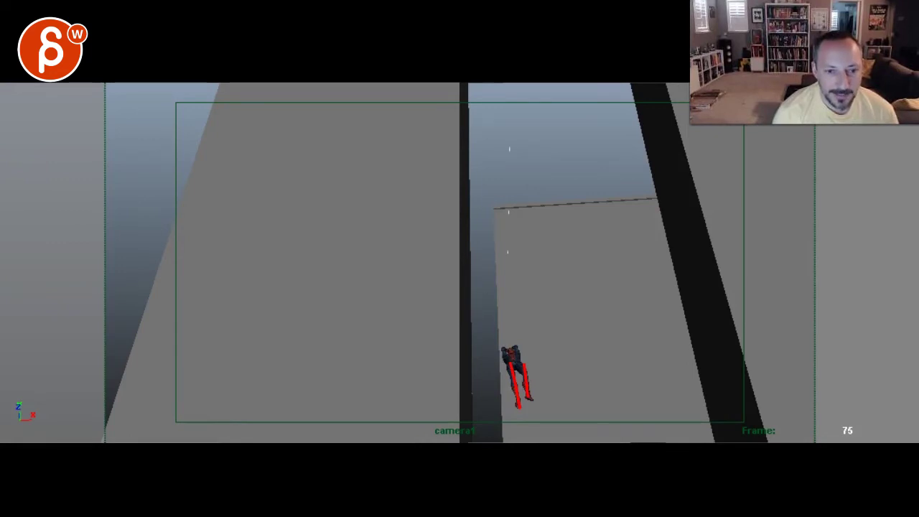
{"action": "key", "text": "alt+v"}
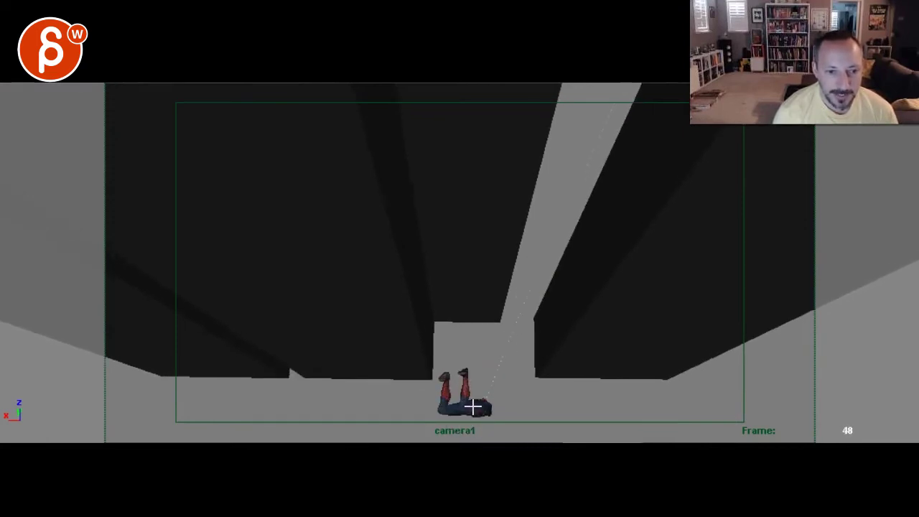
{"action": "left_click_drag", "start_coordinate": [445, 377], "coordinate": [463, 407]}
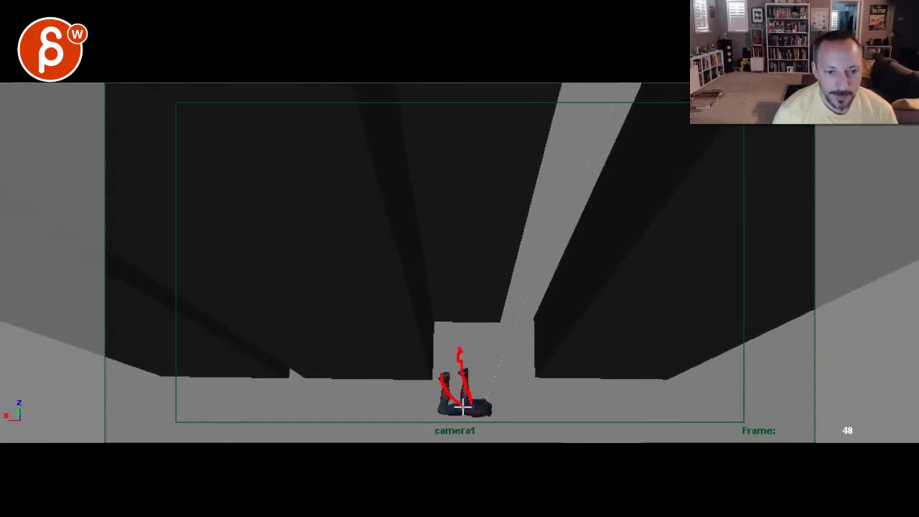
{"action": "key", "text": "space"}
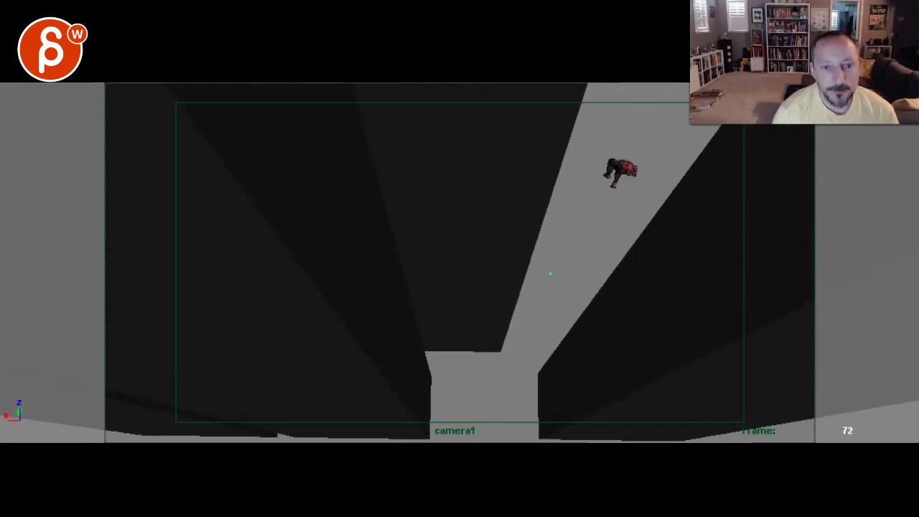
Step: Sketch a curved path up to the figure with a vertical line above it on frame 72, and compare frames 74 and 75
{"action": "left_click_drag", "start_coordinate": [550, 273], "coordinate": [611, 152]}
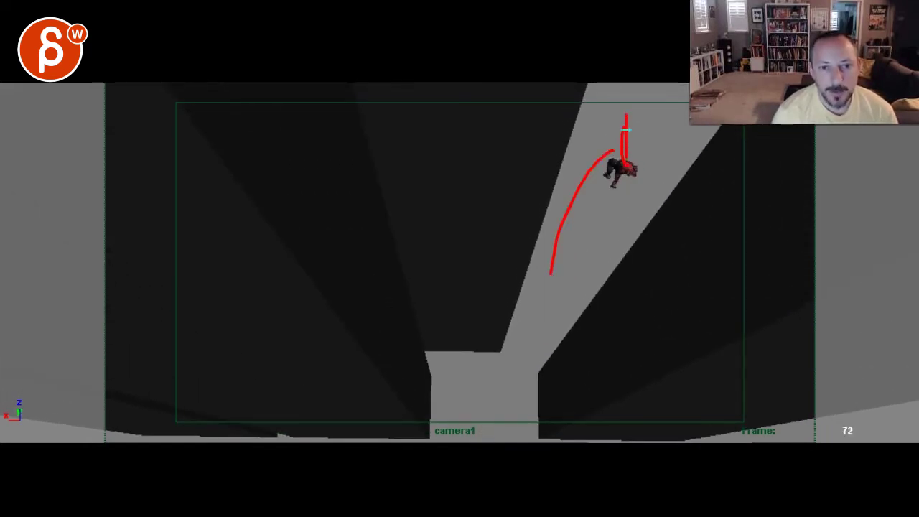
{"action": "key", "text": "alt+period"}
{"action": "key", "text": "alt+period"}
{"action": "key", "text": "alt+period"}
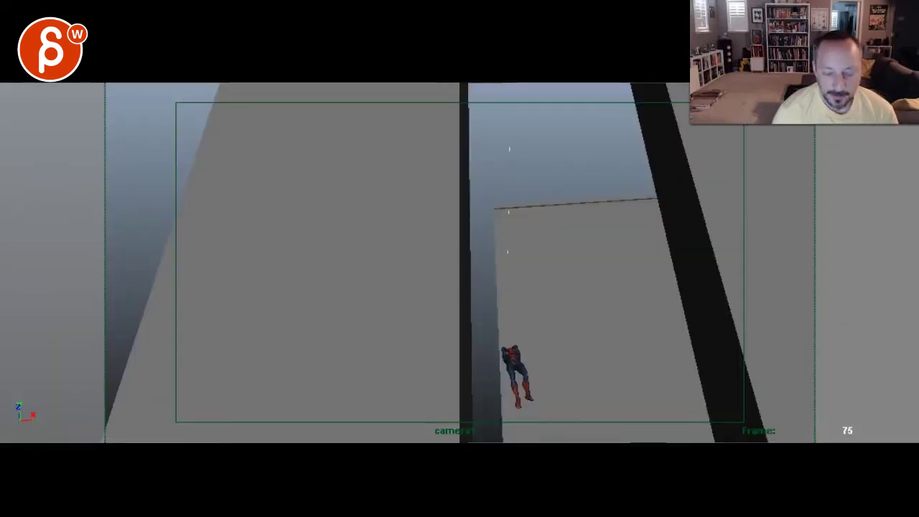
{"action": "key", "text": "alt+comma"}
{"action": "key", "text": "alt+period"}
{"action": "key", "text": "alt+comma"}
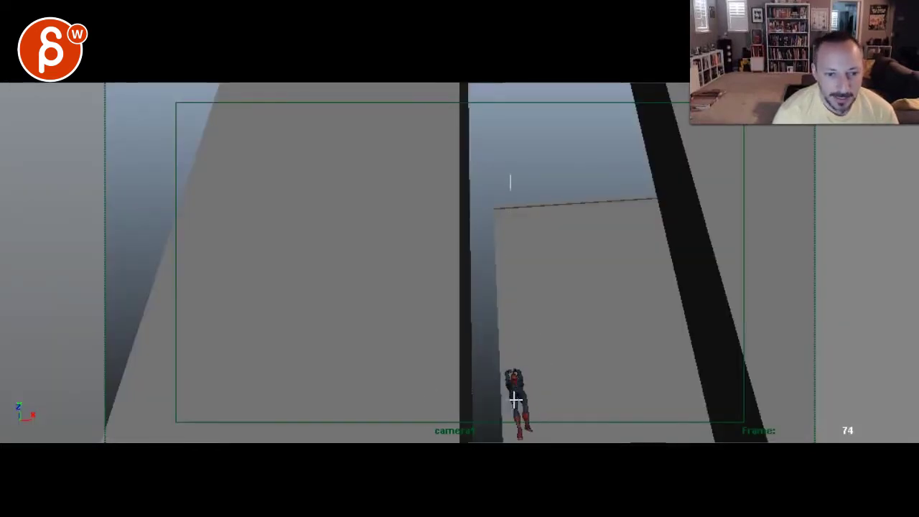
Step: Sketch straight downward leg lines on frame 74, continue them on frame 75 and return to frame 74
{"action": "left_click_drag", "start_coordinate": [514, 389], "coordinate": [517, 428]}
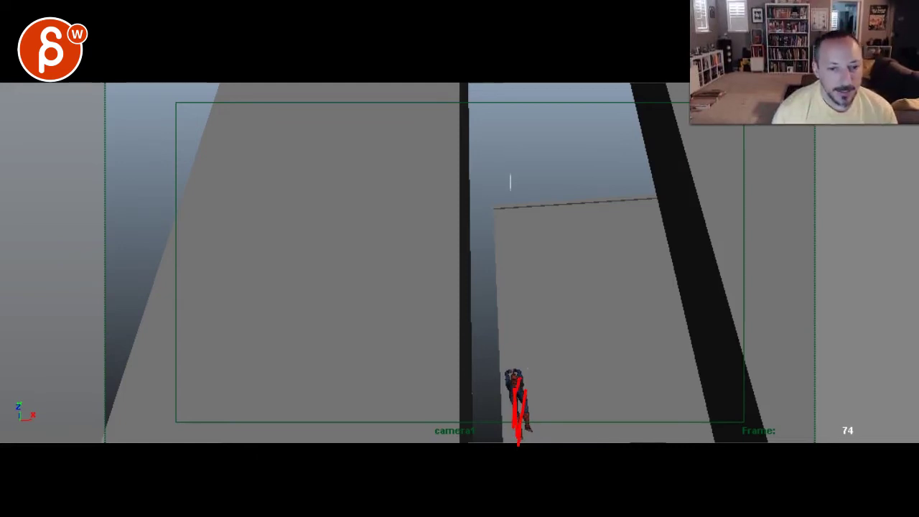
{"action": "key", "text": "alt+period"}
{"action": "left_click_drag", "start_coordinate": [510, 336], "coordinate": [513, 428]}
{"action": "key", "text": "alt+comma"}
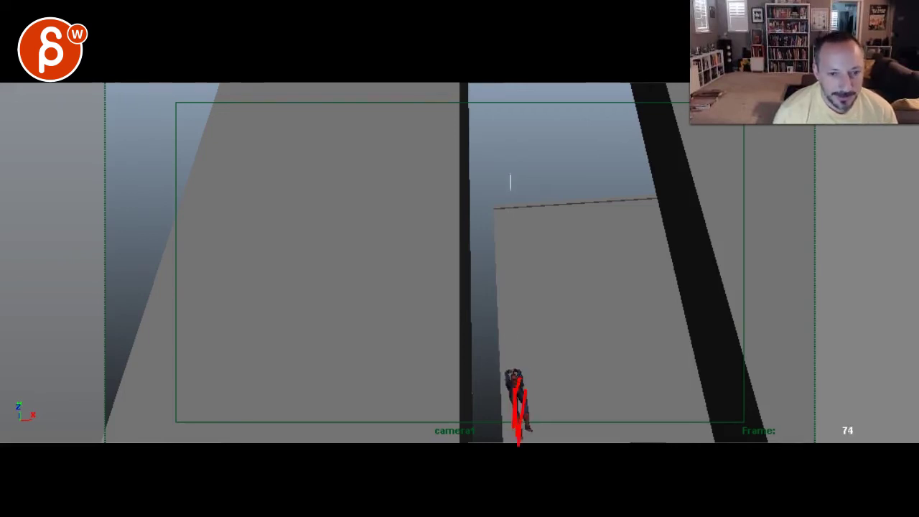
Step: Play ahead and compare the figure's swinging poses between frames 87 and 91
{"action": "key", "text": "alt+v"}
{"action": "key", "text": "alt+period"}
{"action": "key", "text": "alt+period"}
{"action": "key", "text": "alt+period"}
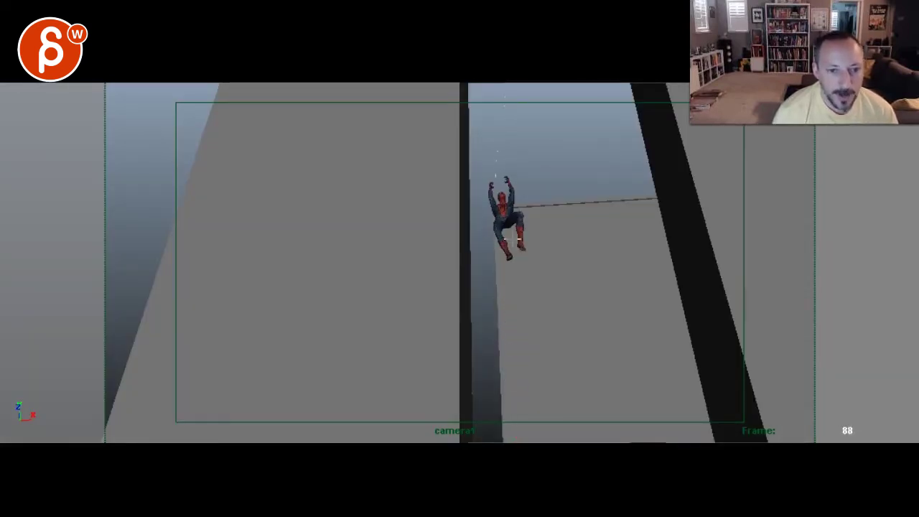
{"action": "key", "text": "alt+comma"}
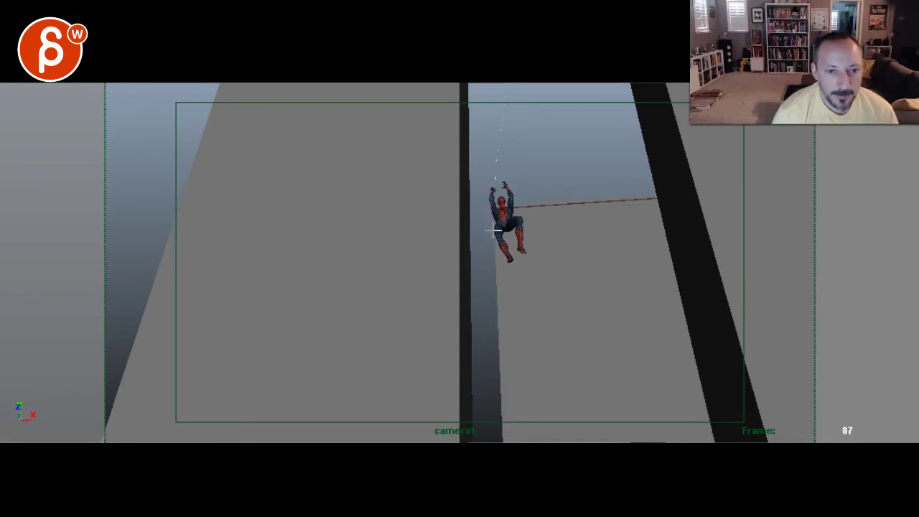
{"action": "key", "text": "alt+period"}
{"action": "key", "text": "alt+period"}
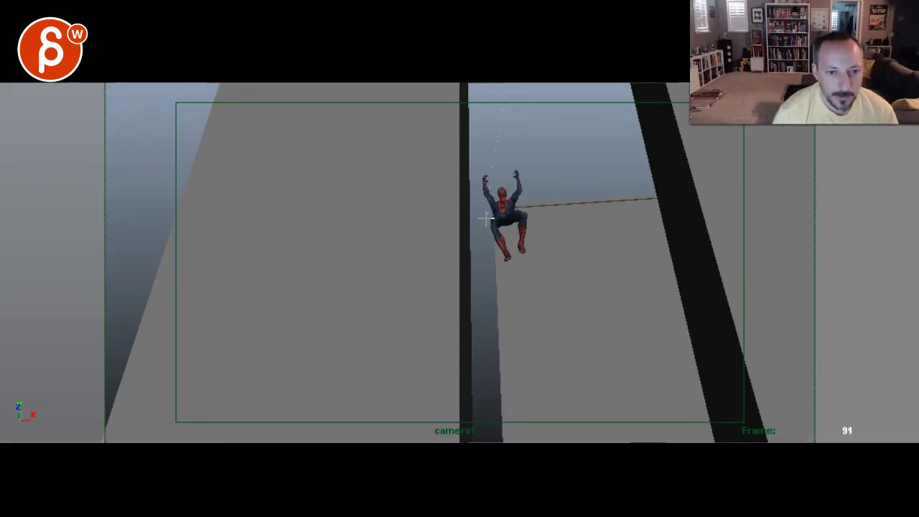
Step: Sketch a bent-leg pose with raised, spread knees over the figure on frame 87 and step back to frame 86
{"action": "key", "text": "alt+comma"}
{"action": "key", "text": "alt+comma"}
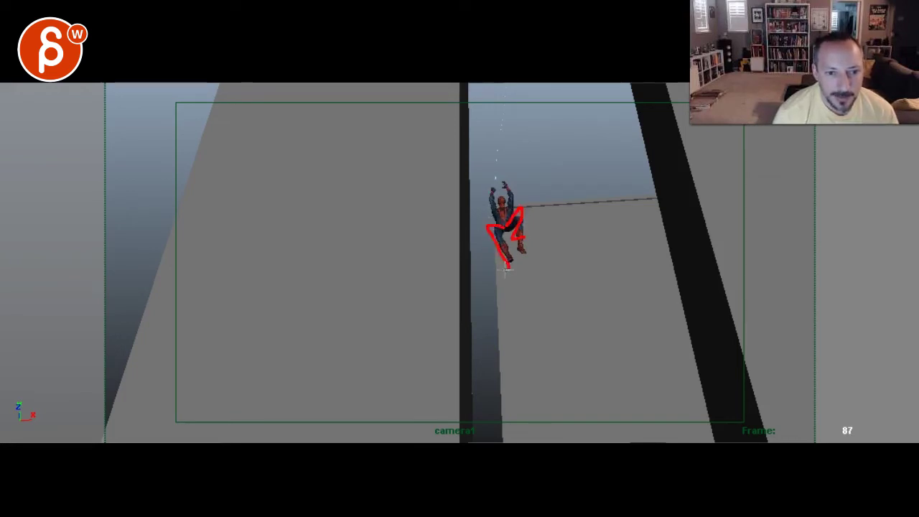
{"action": "key", "text": "alt+comma"}
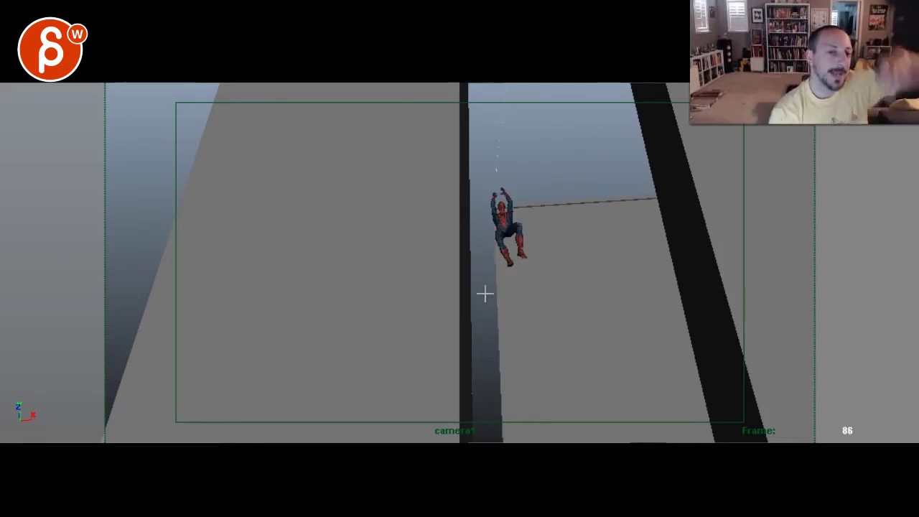
Step: Step back from frame 86 and sketch a line along the figure's trailing leg on frame 75
{"action": "key", "text": "alt+comma"}
{"action": "key", "text": "alt+comma"}
{"action": "key", "text": "alt+comma"}
{"action": "key", "text": "alt+comma"}
{"action": "key", "text": "alt+comma"}
{"action": "key", "text": "alt+comma"}
{"action": "key", "text": "alt+comma"}
{"action": "key", "text": "alt+comma"}
{"action": "key", "text": "alt+comma"}
{"action": "key", "text": "alt+comma"}
{"action": "key", "text": "alt+comma"}
{"action": "key", "text": "alt+comma"}
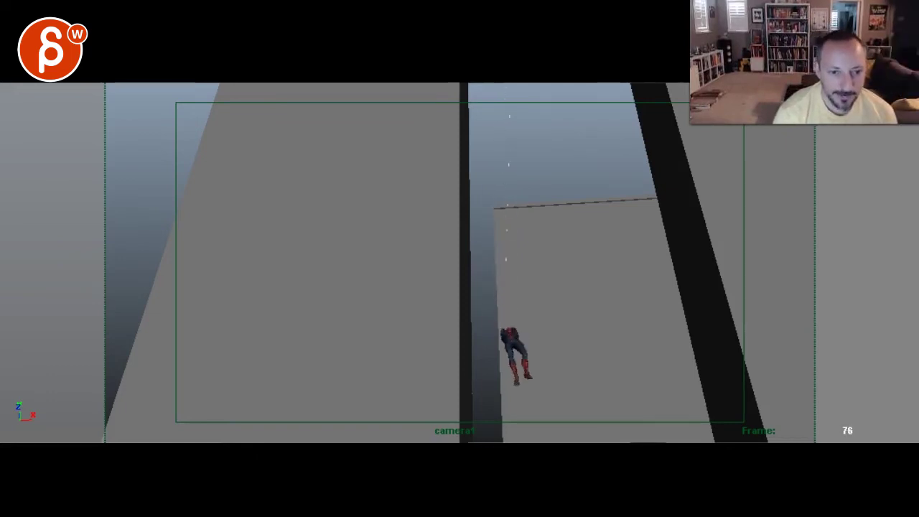
{"action": "key", "text": "alt+period"}
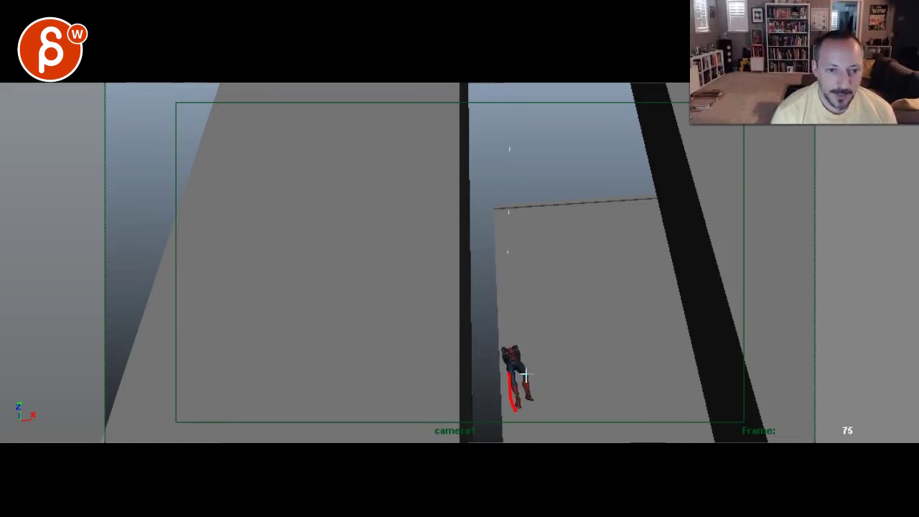
Step: Step forward to frame 87 and sketch lines for both of the figure's lower legs
{"action": "key", "text": "alt+period"}
{"action": "key", "text": "alt+period"}
{"action": "key", "text": "alt+period"}
{"action": "key", "text": "alt+period"}
{"action": "key", "text": "alt+period"}
{"action": "key", "text": "alt+period"}
{"action": "key", "text": "alt+period"}
{"action": "key", "text": "alt+period"}
{"action": "key", "text": "alt+period"}
{"action": "key", "text": "alt+period"}
{"action": "key", "text": "alt+period"}
{"action": "key", "text": "alt+period"}
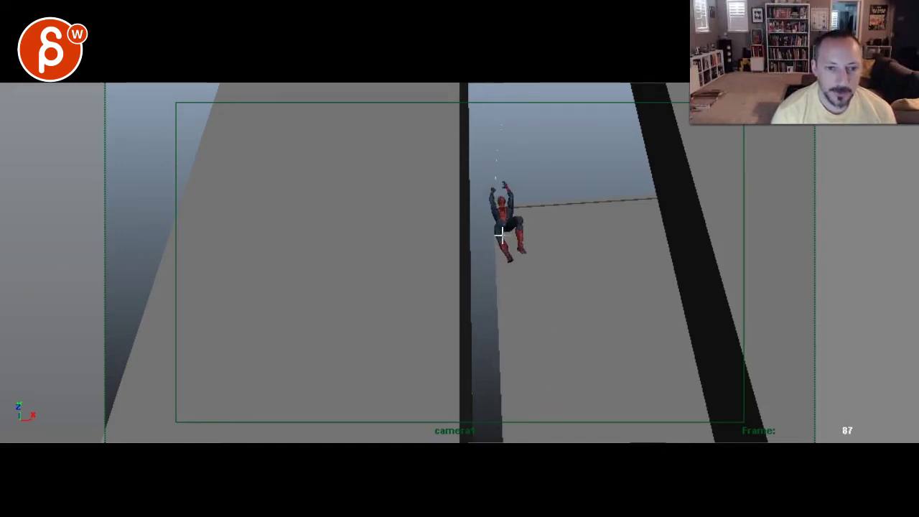
{"action": "left_click_drag", "start_coordinate": [527, 231], "coordinate": [530, 263]}
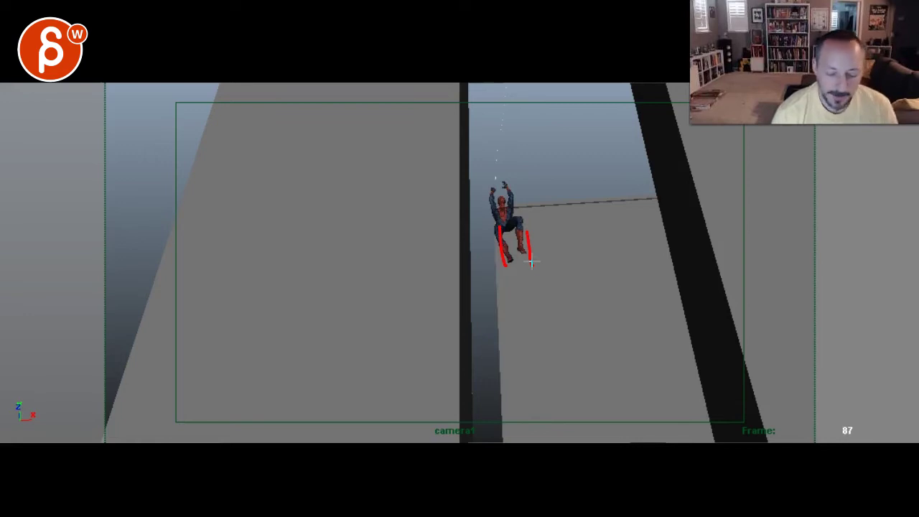
{"action": "key", "text": "alt+period"}
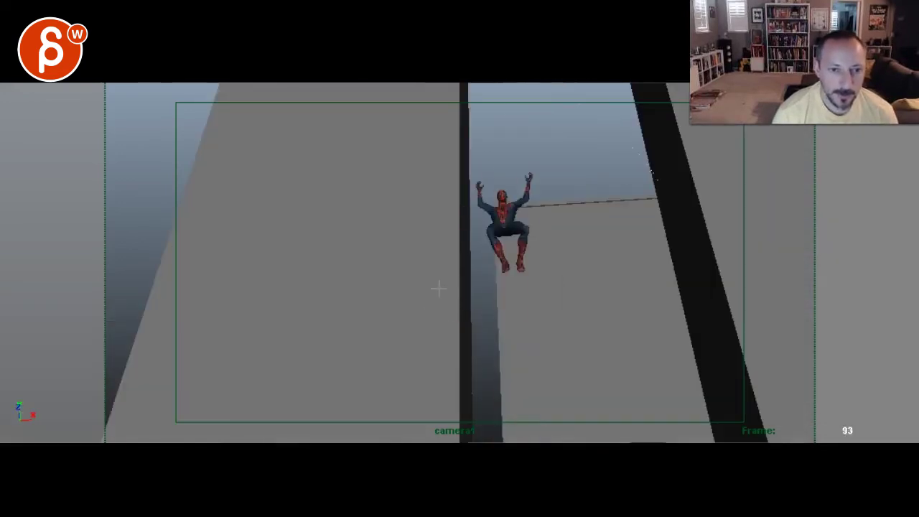
Step: Step back and forth between frames 93 and 85 to examine how the figure's arms open
{"action": "key", "text": "alt+comma"}
{"action": "key", "text": "alt+comma"}
{"action": "key", "text": "alt+comma"}
{"action": "key", "text": "alt+comma"}
{"action": "key", "text": "alt+comma"}
{"action": "key", "text": "alt+comma"}
{"action": "key", "text": "alt+comma"}
{"action": "key", "text": "alt+period"}
{"action": "key", "text": "alt+period"}
{"action": "key", "text": "alt+period"}
{"action": "key", "text": "alt+period"}
{"action": "key", "text": "alt+period"}
{"action": "key", "text": "alt+period"}
{"action": "key", "text": "alt+period"}
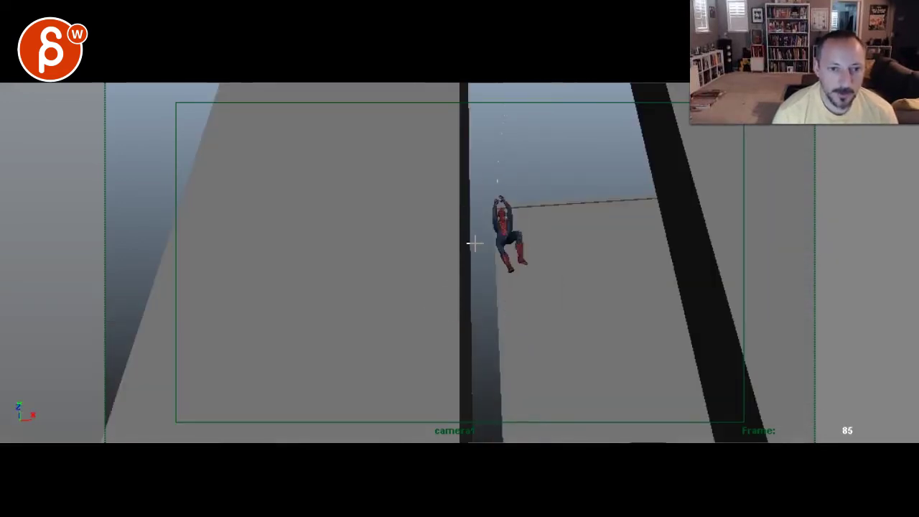
Step: Check the neighbouring frames and sketch small marks just above the figure's hands on frame 85
{"action": "key", "text": "alt+period"}
{"action": "key", "text": "alt+period"}
{"action": "key", "text": "alt+comma"}
{"action": "key", "text": "alt+comma"}
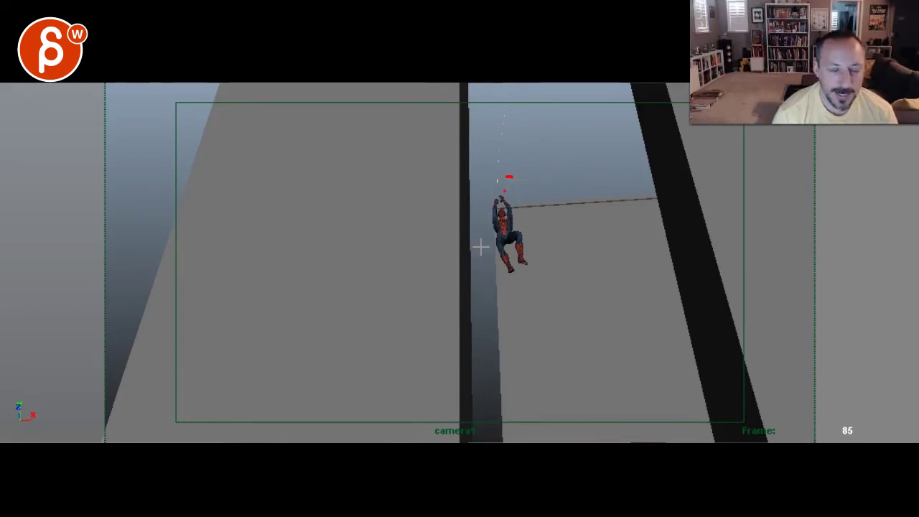
Step: Step forward to frame 97, sketch a line through the figure's shoulders and raised arms, and return to frame 85
{"action": "key", "text": "alt+period"}
{"action": "key", "text": "alt+period"}
{"action": "key", "text": "alt+period"}
{"action": "key", "text": "alt+period"}
{"action": "key", "text": "alt+period"}
{"action": "key", "text": "alt+period"}
{"action": "key", "text": "alt+period"}
{"action": "key", "text": "alt+period"}
{"action": "key", "text": "alt+period"}
{"action": "key", "text": "alt+period"}
{"action": "key", "text": "alt+period"}
{"action": "key", "text": "alt+period"}
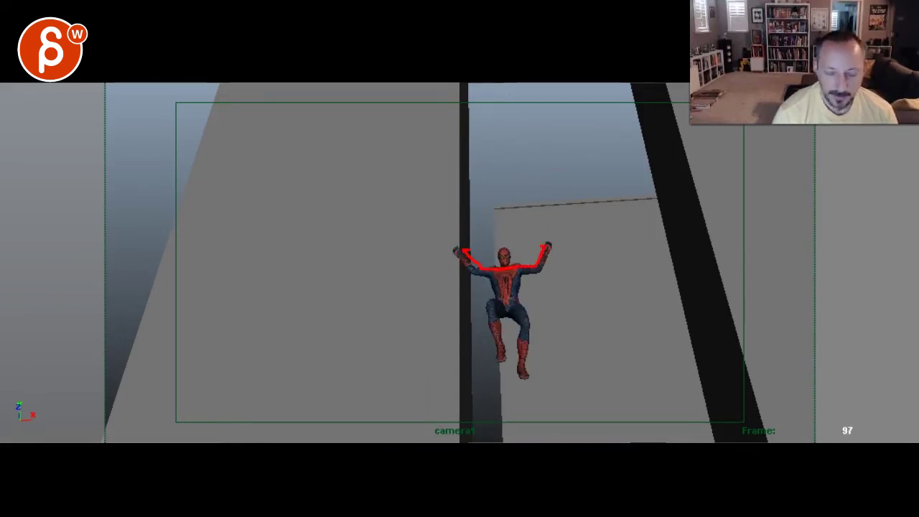
{"action": "key", "text": "alt+comma"}
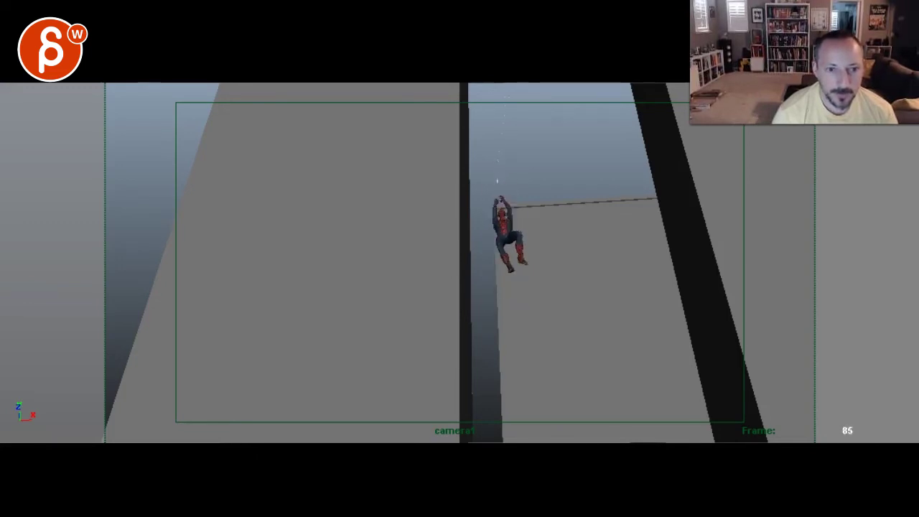
Step: Step back and forth from frame 85 to frame 97 to examine the arm movement after the web release
{"action": "key", "text": "alt+period"}
{"action": "key", "text": "alt+period"}
{"action": "key", "text": "alt+period"}
{"action": "key", "text": "alt+period"}
{"action": "key", "text": "alt+period"}
{"action": "key", "text": "alt+period"}
{"action": "key", "text": "alt+period"}
{"action": "key", "text": "alt+period"}
{"action": "key", "text": "alt+period"}
{"action": "key", "text": "alt+comma"}
{"action": "key", "text": "alt+comma"}
{"action": "key", "text": "alt+comma"}
{"action": "key", "text": "alt+period"}
{"action": "key", "text": "alt+period"}
{"action": "key", "text": "alt+period"}
{"action": "key", "text": "alt+period"}
{"action": "key", "text": "alt+period"}
{"action": "key", "text": "alt+comma"}
{"action": "key", "text": "alt+comma"}
{"action": "key", "text": "alt+comma"}
{"action": "key", "text": "alt+period"}
{"action": "key", "text": "alt+period"}
{"action": "key", "text": "alt+period"}
{"action": "key", "text": "alt+period"}
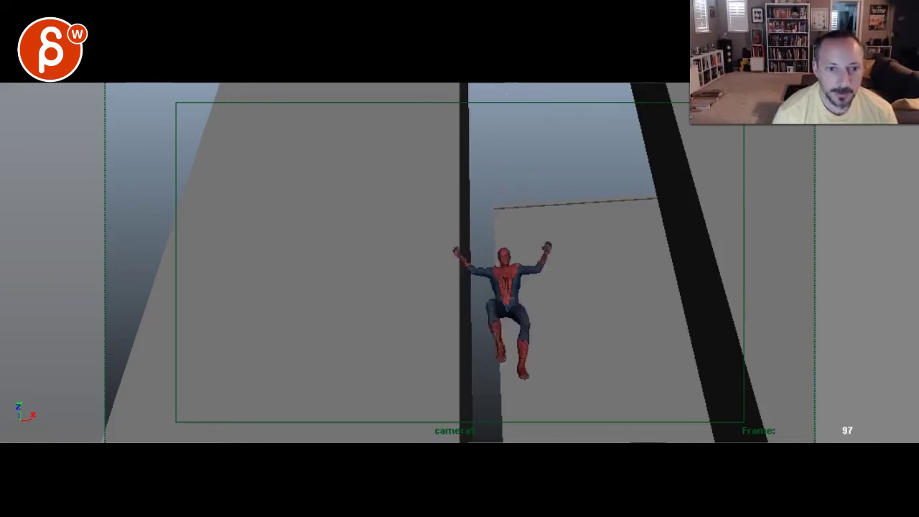
Step: Step back and forth through the frames around 97, ending on frame 99, to examine the figure's descent toward the camera
{"action": "key", "text": "Right"}
{"action": "key", "text": "Right"}
{"action": "key", "text": "Left"}
{"action": "key", "text": "Left"}
{"action": "key", "text": "Left"}
{"action": "key", "text": "Left"}
{"action": "key", "text": "Left"}
{"action": "key", "text": "Left"}
{"action": "key", "text": "Left"}
{"action": "key", "text": "Left"}
{"action": "key", "text": "Left"}
{"action": "key", "text": "Left"}
{"action": "key", "text": "Left"}
{"action": "key", "text": "Left"}
{"action": "key", "text": "Left"}
{"action": "key", "text": "Left"}
{"action": "key", "text": "Left"}
{"action": "key", "text": "Left"}
{"action": "key", "text": "Left"}
{"action": "key", "text": "Left"}
{"action": "key", "text": "Left"}
{"action": "key", "text": "Left"}
{"action": "key", "text": "Right"}
{"action": "key", "text": "Right"}
{"action": "key", "text": "Right"}
{"action": "key", "text": "Right"}
{"action": "key", "text": "Right"}
{"action": "key", "text": "Right"}
{"action": "key", "text": "Right"}
{"action": "key", "text": "Right"}
{"action": "key", "text": "Right"}
{"action": "key", "text": "Right"}
{"action": "key", "text": "Right"}
{"action": "key", "text": "Right"}
{"action": "key", "text": "Right"}
{"action": "key", "text": "Right"}
{"action": "key", "text": "Right"}
{"action": "key", "text": "Right"}
{"action": "key", "text": "Right"}
{"action": "key", "text": "Right"}
{"action": "key", "text": "Right"}
{"action": "key", "text": "Right"}
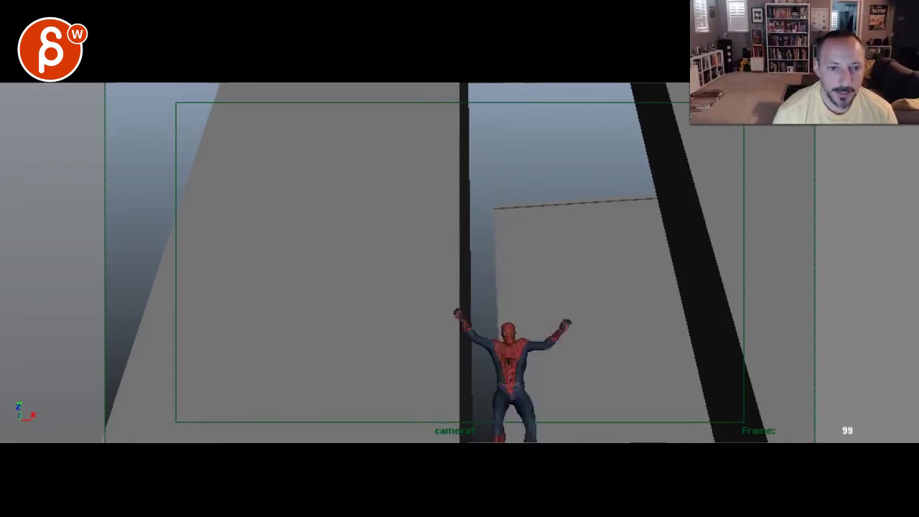
Step: Go back from frame 99 to frame 89 and step through the surrounding frames to examine the arms spreading by frame 93
{"action": "key", "text": "comma"}
{"action": "key", "text": "comma"}
{"action": "key", "text": "period"}
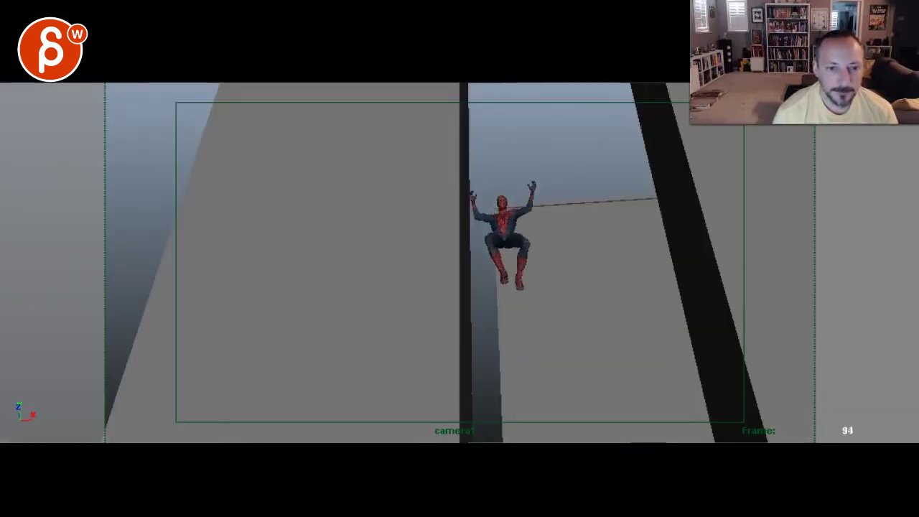
{"action": "key", "text": "comma"}
{"action": "key", "text": "period"}
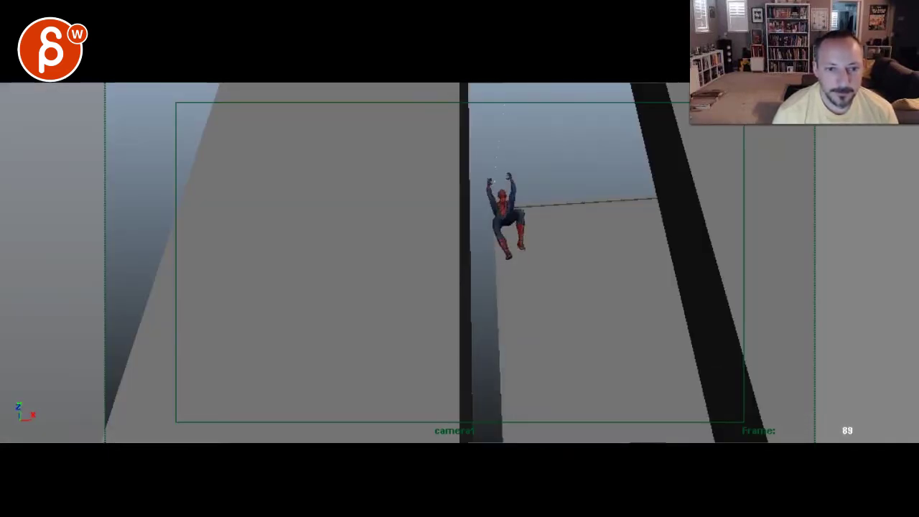
{"action": "key", "text": "alt+period"}
{"action": "key", "text": "alt+period"}
{"action": "key", "text": "alt+period"}
{"action": "key", "text": "alt+period"}
{"action": "key", "text": "alt+period"}
{"action": "key", "text": "alt+period"}
{"action": "key", "text": "alt+period"}
{"action": "key", "text": "alt+comma"}
{"action": "key", "text": "alt+comma"}
{"action": "key", "text": "alt+comma"}
{"action": "key", "text": "alt+comma"}
{"action": "key", "text": "alt+comma"}
{"action": "key", "text": "alt+comma"}
{"action": "key", "text": "alt+comma"}
{"action": "key", "text": "alt+comma"}
{"action": "key", "text": "alt+comma"}
{"action": "key", "text": "alt+comma"}
{"action": "key", "text": "alt+comma"}
{"action": "key", "text": "alt+comma"}
{"action": "key", "text": "alt+comma"}
{"action": "key", "text": "alt+comma"}
{"action": "key", "text": "alt+comma"}
{"action": "key", "text": "alt+comma"}
{"action": "key", "text": "alt+comma"}
{"action": "key", "text": "alt+comma"}
{"action": "key", "text": "alt+comma"}
{"action": "key", "text": "alt+period"}
{"action": "key", "text": "alt+period"}
{"action": "key", "text": "alt+period"}
{"action": "key", "text": "alt+period"}
{"action": "key", "text": "alt+period"}
{"action": "key", "text": "alt+period"}
{"action": "key", "text": "alt+period"}
{"action": "key", "text": "alt+period"}
{"action": "key", "text": "alt+period"}
{"action": "key", "text": "alt+period"}
{"action": "key", "text": "alt+period"}
{"action": "key", "text": "alt+period"}
{"action": "key", "text": "alt+period"}
{"action": "key", "text": "alt+period"}
{"action": "key", "text": "alt+period"}
{"action": "key", "text": "alt+period"}
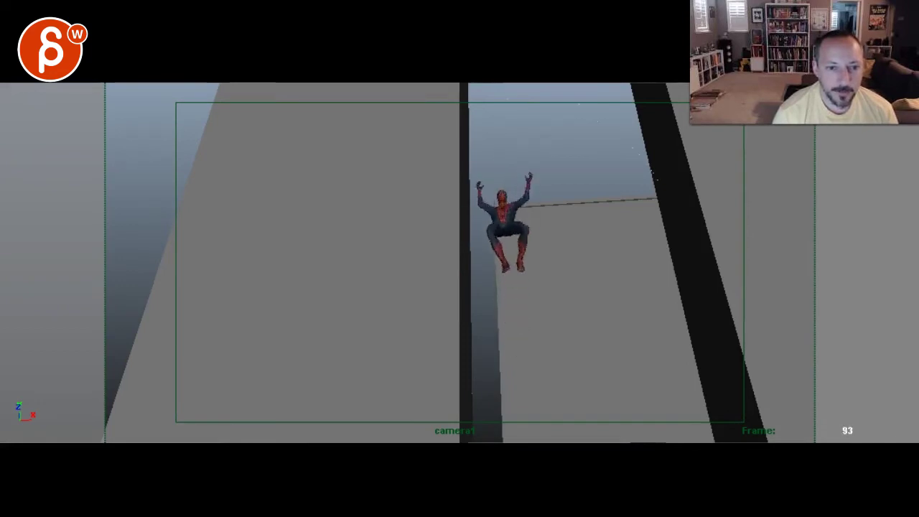
Step: Step forward from frame 93 across the camera cut to frame 101 to compare the figure's pose in both shots
{"action": "key", "text": "alt+period"}
{"action": "key", "text": "alt+period"}
{"action": "key", "text": "alt+period"}
{"action": "key", "text": "alt+period"}
{"action": "key", "text": "alt+period"}
{"action": "key", "text": "alt+period"}
{"action": "key", "text": "alt+period"}
{"action": "key", "text": "alt+period"}
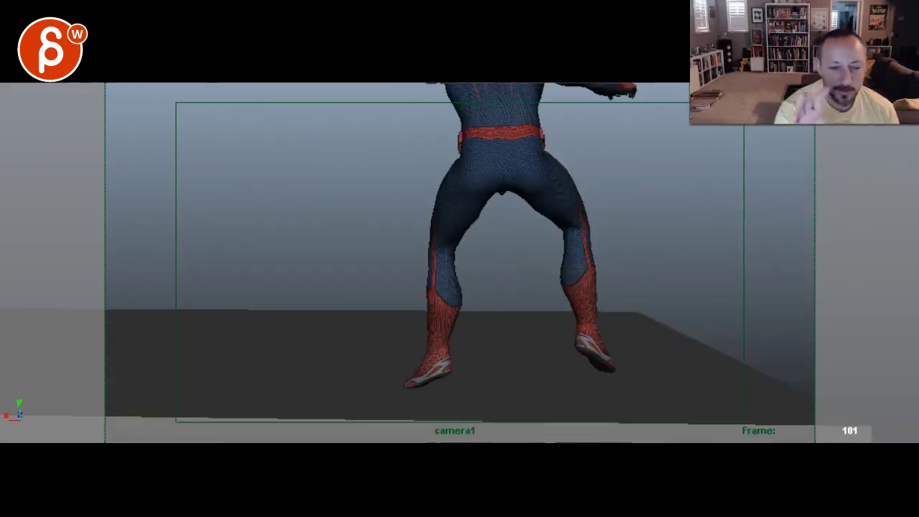
Step: Return to the shot before the cut and step between frames 95 and 91 to examine how the raised arms move
{"action": "key", "text": "comma"}
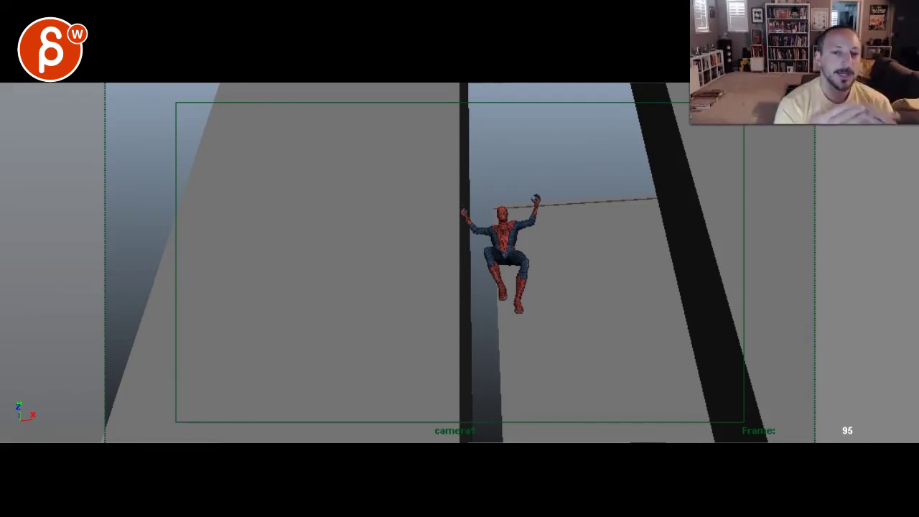
{"action": "key", "text": "alt+comma"}
{"action": "key", "text": "alt+comma"}
{"action": "key", "text": "alt+comma"}
{"action": "key", "text": "alt+comma"}
{"action": "key", "text": "alt+comma"}
{"action": "key", "text": "alt+comma"}
{"action": "key", "text": "alt+comma"}
{"action": "key", "text": "alt+comma"}
{"action": "key", "text": "alt+comma"}
{"action": "key", "text": "alt+comma"}
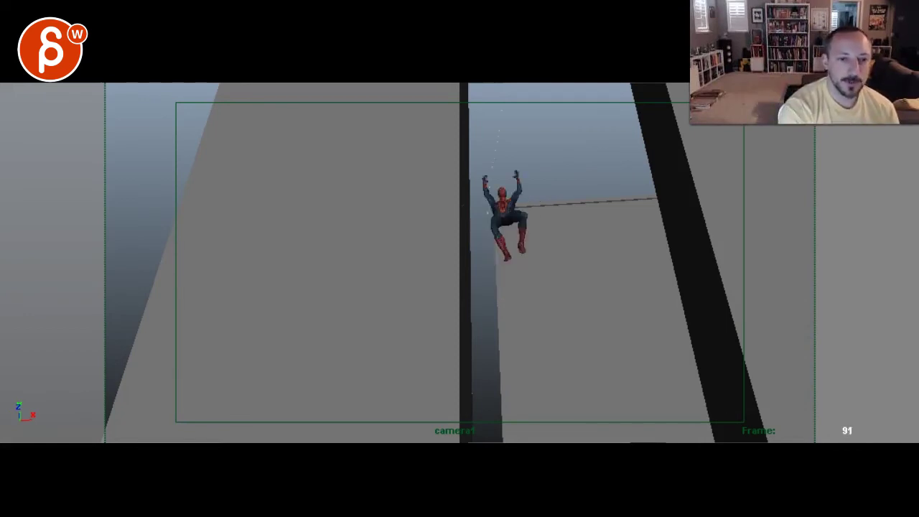
{"action": "key", "text": "alt+period"}
{"action": "key", "text": "alt+period"}
{"action": "key", "text": "alt+period"}
{"action": "key", "text": "alt+period"}
{"action": "key", "text": "alt+period"}
{"action": "key", "text": "alt+period"}
{"action": "key", "text": "alt+period"}
{"action": "key", "text": "alt+period"}
{"action": "key", "text": "alt+period"}
{"action": "key", "text": "alt+period"}
Step: Step backward and forward through the fall, finishing on frame 98, to examine the arm and leg poses before the cut
{"action": "key", "text": "comma"}
{"action": "key", "text": "comma"}
{"action": "key", "text": "comma"}
{"action": "key", "text": "comma"}
{"action": "key", "text": "comma"}
{"action": "key", "text": "comma"}
{"action": "key", "text": "comma"}
{"action": "key", "text": "comma"}
{"action": "key", "text": "comma"}
{"action": "key", "text": "comma"}
{"action": "key", "text": "comma"}
{"action": "key", "text": "comma"}
{"action": "key", "text": "comma"}
{"action": "key", "text": "comma"}
{"action": "key", "text": "comma"}
{"action": "key", "text": "comma"}
{"action": "key", "text": "comma"}
{"action": "key", "text": "comma"}
{"action": "key", "text": "comma"}
{"action": "key", "text": "comma"}
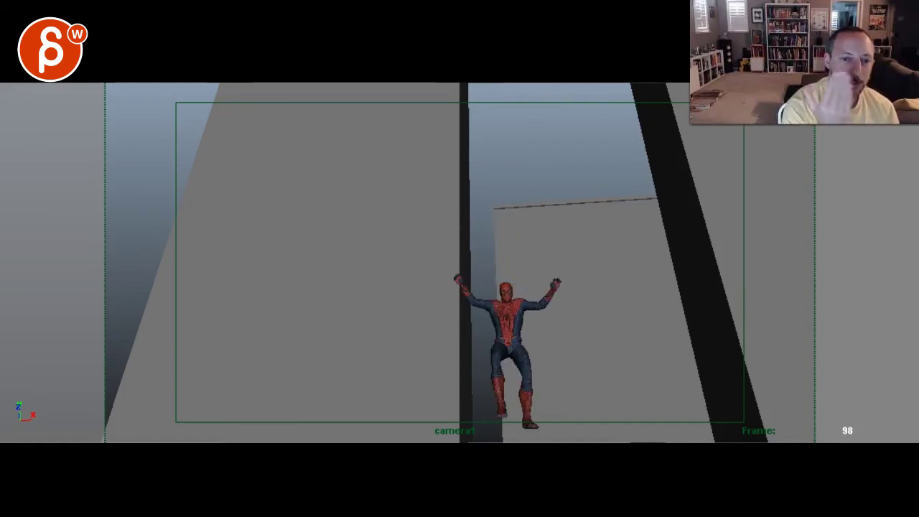
{"action": "key", "text": "period"}
{"action": "key", "text": "period"}
{"action": "key", "text": "period"}
{"action": "key", "text": "period"}
{"action": "key", "text": "period"}
{"action": "key", "text": "period"}
{"action": "key", "text": "period"}
{"action": "key", "text": "period"}
{"action": "key", "text": "period"}
{"action": "key", "text": "period"}
{"action": "key", "text": "period"}
{"action": "key", "text": "period"}
{"action": "key", "text": "period"}
{"action": "key", "text": "period"}
{"action": "key", "text": "period"}
{"action": "key", "text": "period"}
{"action": "key", "text": "period"}
{"action": "key", "text": "period"}
{"action": "key", "text": "period"}
{"action": "key", "text": "period"}
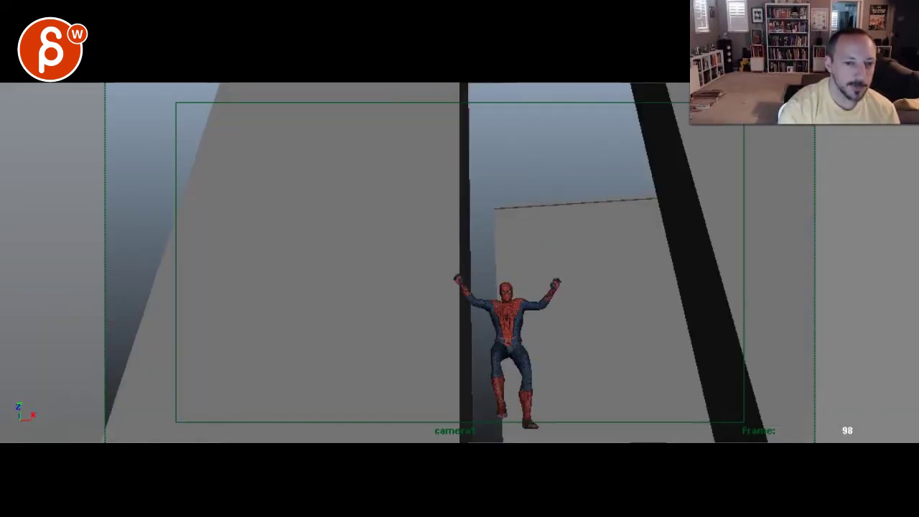
Step: Step backward from frame 98 to frame 85 to examine how the arms and legs move during the swing release
{"action": "key", "text": "comma"}
{"action": "key", "text": "comma"}
{"action": "key", "text": "comma"}
{"action": "key", "text": "comma"}
{"action": "key", "text": "comma"}
{"action": "key", "text": "comma"}
{"action": "key", "text": "comma"}
{"action": "key", "text": "comma"}
{"action": "key", "text": "comma"}
{"action": "key", "text": "comma"}
{"action": "key", "text": "comma"}
{"action": "key", "text": "comma"}
{"action": "key", "text": "comma"}
{"action": "key", "text": "comma"}
{"action": "key", "text": "comma"}
{"action": "key", "text": "comma"}
{"action": "key", "text": "comma"}
{"action": "key", "text": "comma"}
{"action": "key", "text": "comma"}
{"action": "key", "text": "comma"}
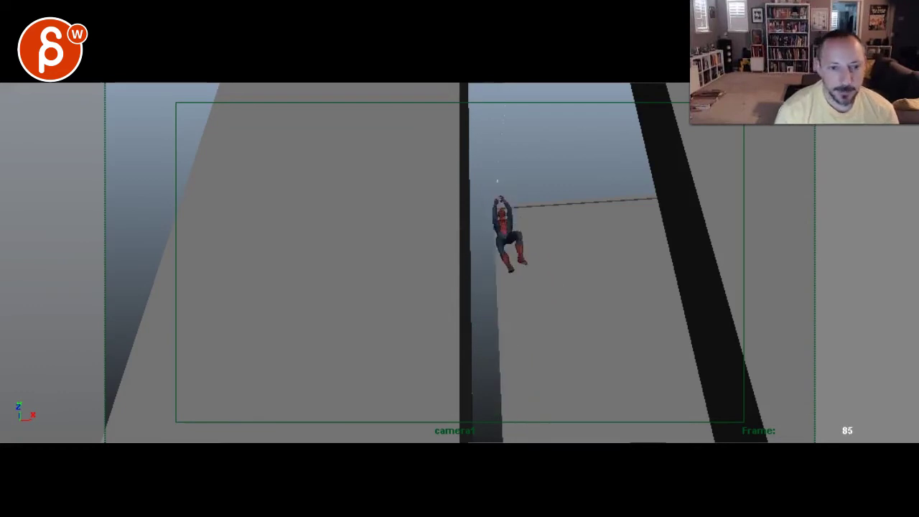
Step: Advance to frame 95 and circle the whole falling figure with a red freehand loop
{"action": "key", "text": "period"}
{"action": "key", "text": "period"}
{"action": "key", "text": "period"}
{"action": "key", "text": "period"}
{"action": "key", "text": "period"}
{"action": "key", "text": "period"}
{"action": "key", "text": "period"}
{"action": "key", "text": "period"}
{"action": "key", "text": "period"}
{"action": "key", "text": "period"}
{"action": "key", "text": "period"}
{"action": "key", "text": "period"}
{"action": "key", "text": "period"}
{"action": "key", "text": "period"}
{"action": "key", "text": "period"}
{"action": "key", "text": "period"}
{"action": "key", "text": "period"}
{"action": "key", "text": "period"}
{"action": "key", "text": "period"}
{"action": "key", "text": "period"}
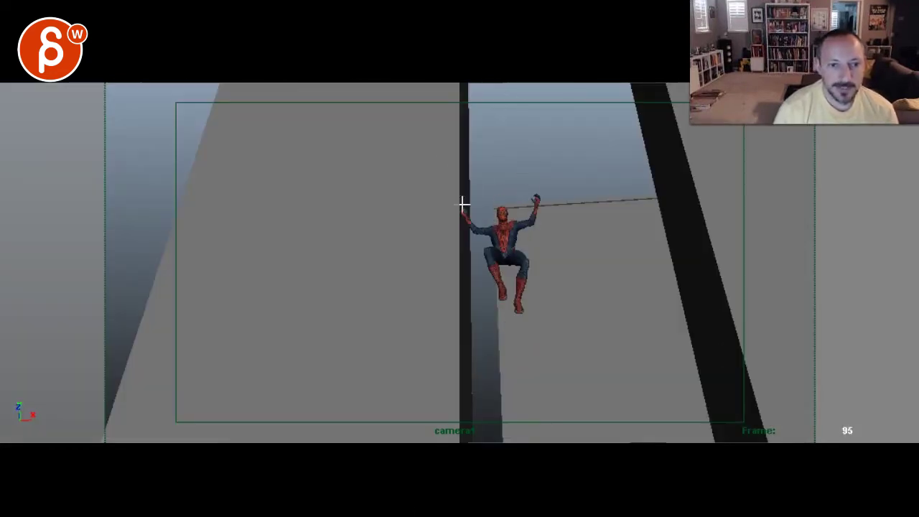
{"action": "left_click_drag", "start_coordinate": [446, 143], "coordinate": [485, 193]}
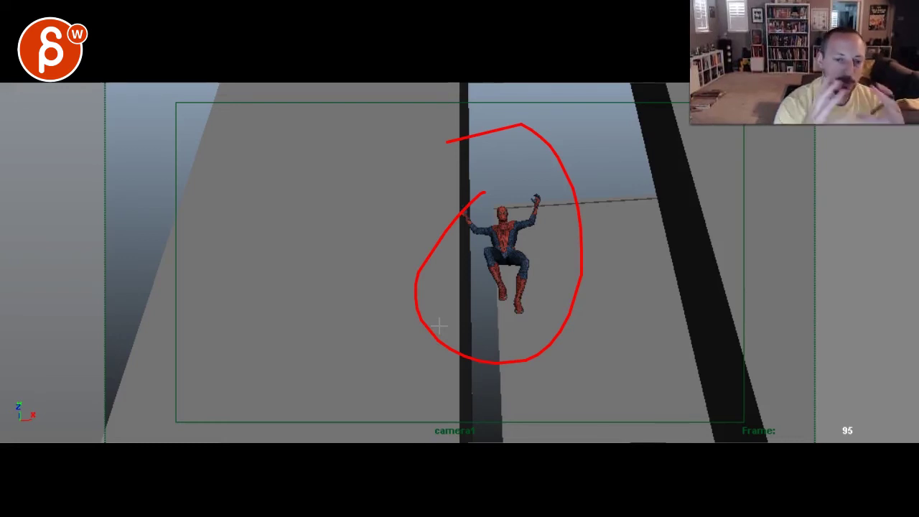
Step: Go back from frame 95 to frame 80 to examine the figure hanging from the web line
{"action": "key", "text": "comma"}
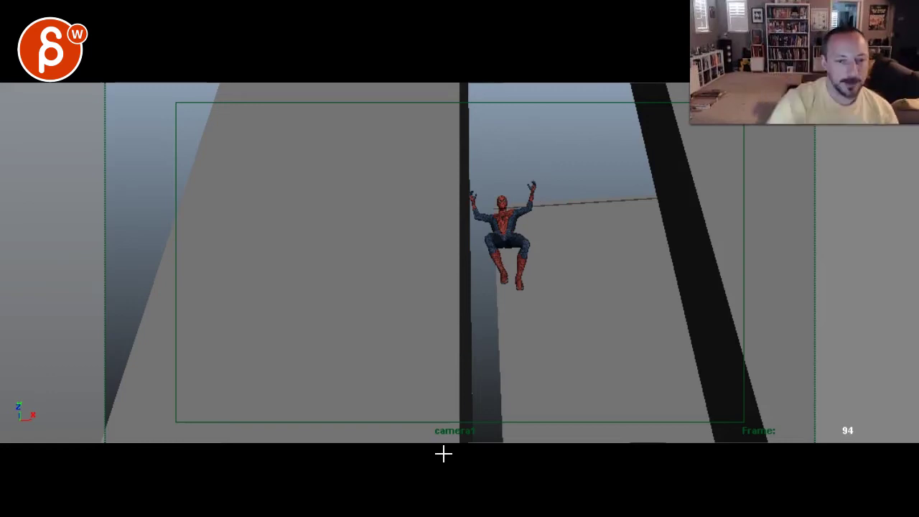
{"action": "key", "text": "Left"}
{"action": "key", "text": "Left"}
{"action": "key", "text": "Left"}
{"action": "key", "text": "Left"}
{"action": "key", "text": "Left"}
{"action": "key", "text": "Left"}
{"action": "key", "text": "Left"}
{"action": "key", "text": "Left"}
{"action": "key", "text": "Left"}
{"action": "key", "text": "Left"}
{"action": "key", "text": "Left"}
{"action": "key", "text": "Left"}
{"action": "key", "text": "Left"}
{"action": "key", "text": "Left"}
{"action": "key", "text": "Left"}
{"action": "key", "text": "Left"}
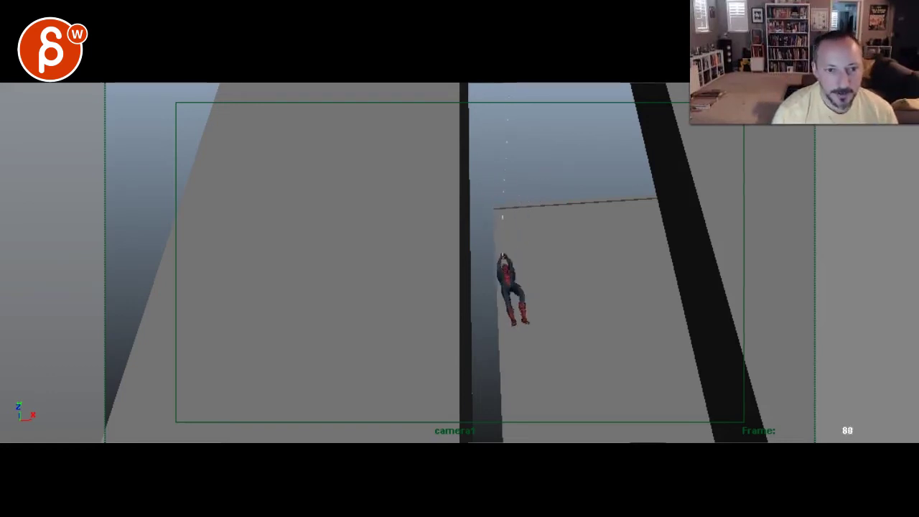
Step: Step forward from frame 80 across the camera cut to frame 105 to examine the release, fall and crouched landing
{"action": "key", "text": "Right"}
{"action": "key", "text": "Right"}
{"action": "key", "text": "Right"}
{"action": "key", "text": "Right"}
{"action": "key", "text": "Right"}
{"action": "key", "text": "Right"}
{"action": "key", "text": "Right"}
{"action": "key", "text": "Right"}
{"action": "key", "text": "Right"}
{"action": "key", "text": "Right"}
{"action": "key", "text": "Right"}
{"action": "key", "text": "Right"}
{"action": "key", "text": "Right"}
{"action": "key", "text": "Right"}
{"action": "key", "text": "Right"}
{"action": "key", "text": "Right"}
{"action": "key", "text": "Right"}
{"action": "key", "text": "Right"}
{"action": "key", "text": "Right"}
{"action": "key", "text": "Right"}
{"action": "key", "text": "Right"}
{"action": "key", "text": "Right"}
{"action": "key", "text": "Right"}
{"action": "key", "text": "Right"}
{"action": "key", "text": "Right"}
{"action": "key", "text": "Right"}
{"action": "key", "text": "Right"}
{"action": "key", "text": "Right"}
{"action": "key", "text": "Right"}
{"action": "key", "text": "Right"}
{"action": "key", "text": "Right"}
{"action": "key", "text": "Right"}
{"action": "key", "text": "Right"}
{"action": "key", "text": "Right"}
{"action": "key", "text": "Right"}
{"action": "key", "text": "Right"}
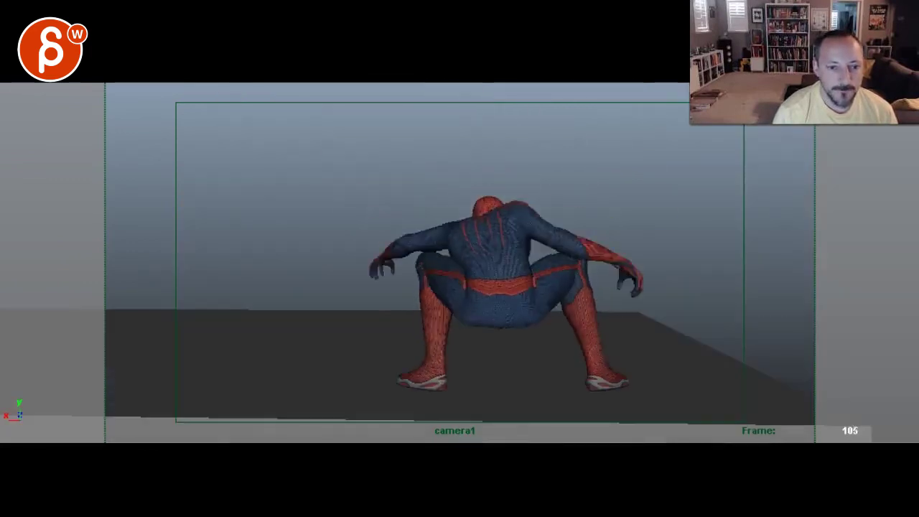
Step: Go back from the crouched landing at frame 105 to frame 101 to examine the legs around touchdown
{"action": "key", "text": "Left"}
{"action": "key", "text": "Left"}
{"action": "key", "text": "Left"}
{"action": "key", "text": "Left"}
{"action": "key", "text": "Left"}
{"action": "key", "text": "Left"}
{"action": "key", "text": "Left"}
{"action": "key", "text": "Left"}
{"action": "key", "text": "Left"}
{"action": "key", "text": "Left"}
{"action": "key", "text": "Left"}
{"action": "key", "text": "Left"}
{"action": "key", "text": "Left"}
{"action": "key", "text": "Left"}
{"action": "key", "text": "Left"}
{"action": "key", "text": "Left"}
{"action": "key", "text": "Left"}
{"action": "key", "text": "Left"}
{"action": "key", "text": "Left"}
{"action": "key", "text": "Left"}
{"action": "key", "text": "comma"}
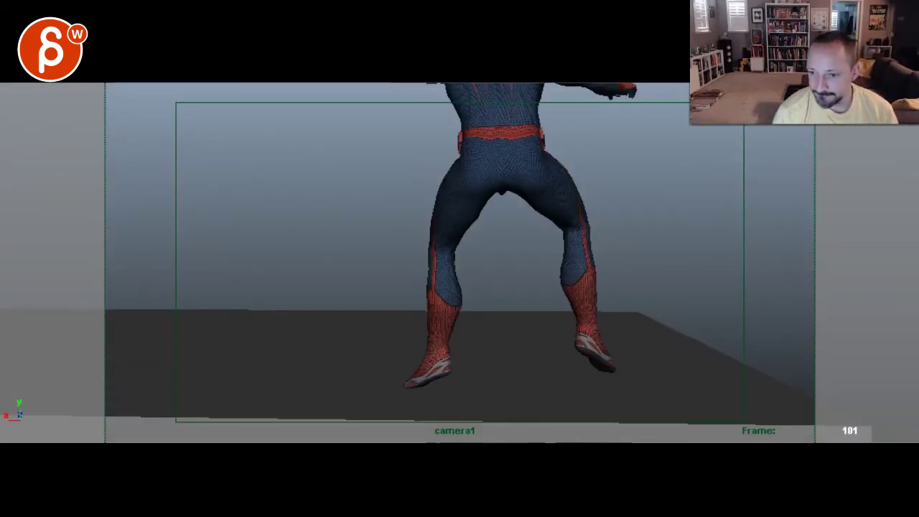
Step: Step back and forth around the camera cut, finishing on frame 100, to compare the leg poses in both shots
{"action": "key", "text": "Left"}
{"action": "key", "text": "Left"}
{"action": "key", "text": "Left"}
{"action": "key", "text": "Left"}
{"action": "key", "text": "Left"}
{"action": "key", "text": "Right"}
{"action": "key", "text": "Right"}
{"action": "key", "text": "Right"}
{"action": "key", "text": "Right"}
{"action": "key", "text": "Left"}
{"action": "key", "text": "Left"}
{"action": "key", "text": "Left"}
{"action": "key", "text": "Left"}
{"action": "key", "text": "Left"}
{"action": "key", "text": "Right"}
{"action": "key", "text": "Right"}
{"action": "key", "text": "Right"}
{"action": "key", "text": "Right"}
{"action": "key", "text": "Right"}
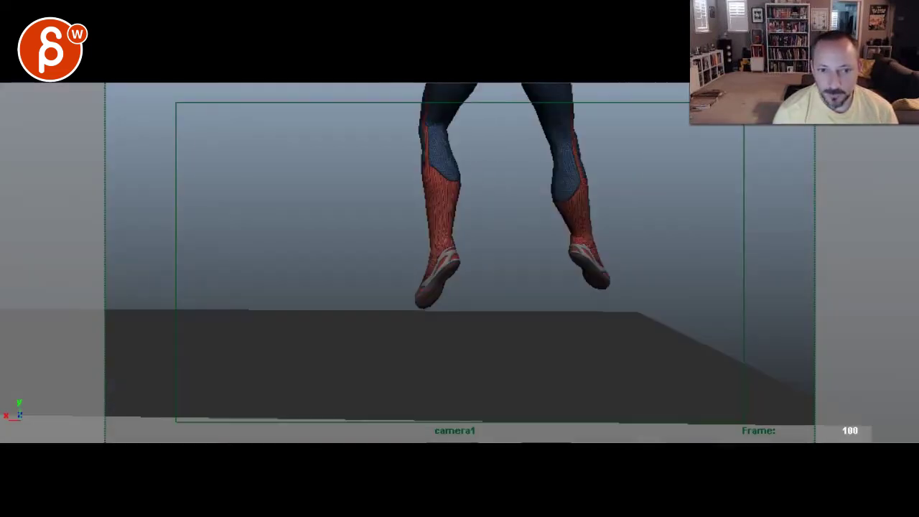
Step: Return from frame 100 to frame 91 in the previous shot to examine the raised arms and bent legs
{"action": "key", "text": "Left"}
{"action": "key", "text": "Left"}
{"action": "key", "text": "Left"}
{"action": "key", "text": "Left"}
{"action": "key", "text": "Left"}
{"action": "key", "text": "Left"}
{"action": "key", "text": "Left"}
{"action": "key", "text": "Left"}
{"action": "key", "text": "Left"}
{"action": "key", "text": "Left"}
{"action": "key", "text": "Left"}
{"action": "key", "text": "Left"}
{"action": "key", "text": "Left"}
{"action": "key", "text": "Left"}
{"action": "key", "text": "Left"}
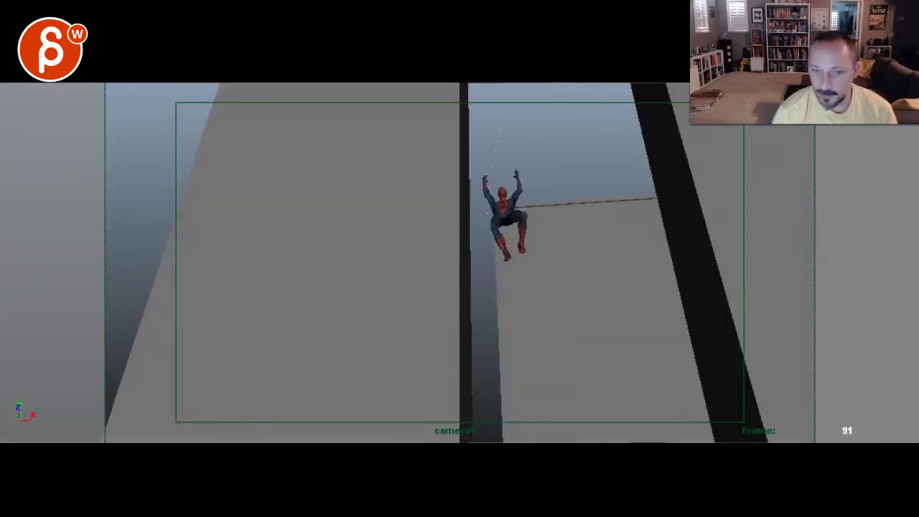
Step: Step forward from frame 91 through the landing and the next cut to the close-up at frame 116 to examine the motion
{"action": "key", "text": "Right"}
{"action": "key", "text": "Right"}
{"action": "key", "text": "Right"}
{"action": "key", "text": "Right"}
{"action": "key", "text": "Right"}
{"action": "key", "text": "Right"}
{"action": "key", "text": "Right"}
{"action": "key", "text": "Right"}
{"action": "key", "text": "Right"}
{"action": "key", "text": "Right"}
{"action": "key", "text": "Right"}
{"action": "key", "text": "Right"}
{"action": "key", "text": "Right"}
{"action": "key", "text": "Right"}
{"action": "key", "text": "Right"}
{"action": "key", "text": "Right"}
{"action": "key", "text": "Right"}
{"action": "key", "text": "Right"}
{"action": "key", "text": "Right"}
{"action": "key", "text": "Right"}
{"action": "key", "text": "Right"}
{"action": "key", "text": "Right"}
{"action": "key", "text": "Right"}
{"action": "key", "text": "Right"}
{"action": "key", "text": "Right"}
{"action": "key", "text": "Right"}
{"action": "key", "text": "Right"}
{"action": "key", "text": "Right"}
{"action": "key", "text": "Right"}
{"action": "key", "text": "Right"}
{"action": "key", "text": "Right"}
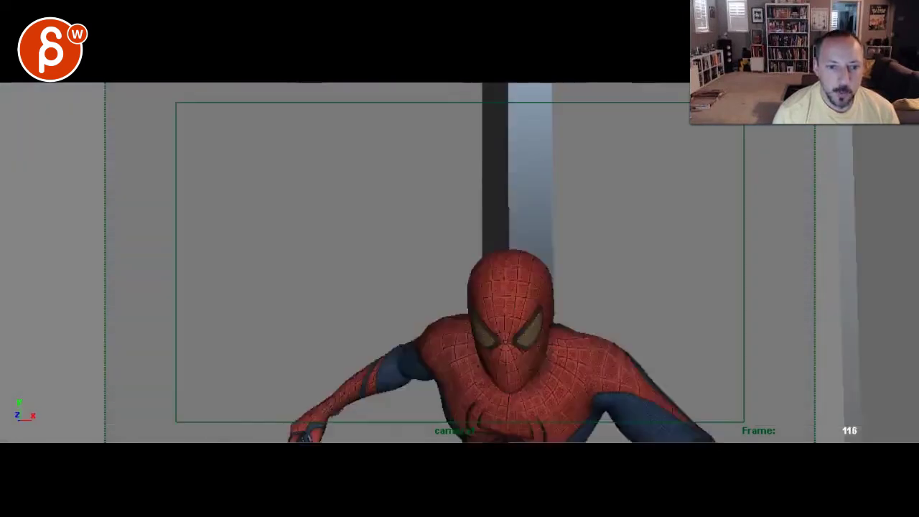
Step: Go back from the close-up into the landing shot, finishing on frame 111, to examine the character rising from the crouch
{"action": "key", "text": "Left"}
{"action": "key", "text": "Left"}
{"action": "key", "text": "Left"}
{"action": "key", "text": "Left"}
{"action": "key", "text": "Left"}
{"action": "key", "text": "Left"}
{"action": "key", "text": "Left"}
{"action": "key", "text": "Left"}
{"action": "key", "text": "Left"}
{"action": "key", "text": "Left"}
{"action": "key", "text": "Left"}
{"action": "key", "text": "Left"}
{"action": "key", "text": "Left"}
{"action": "key", "text": "Left"}
{"action": "key", "text": "Left"}
{"action": "key", "text": "Left"}
{"action": "key", "text": "Left"}
{"action": "key", "text": "period"}
{"action": "key", "text": "period"}
{"action": "key", "text": "period"}
{"action": "key", "text": "period"}
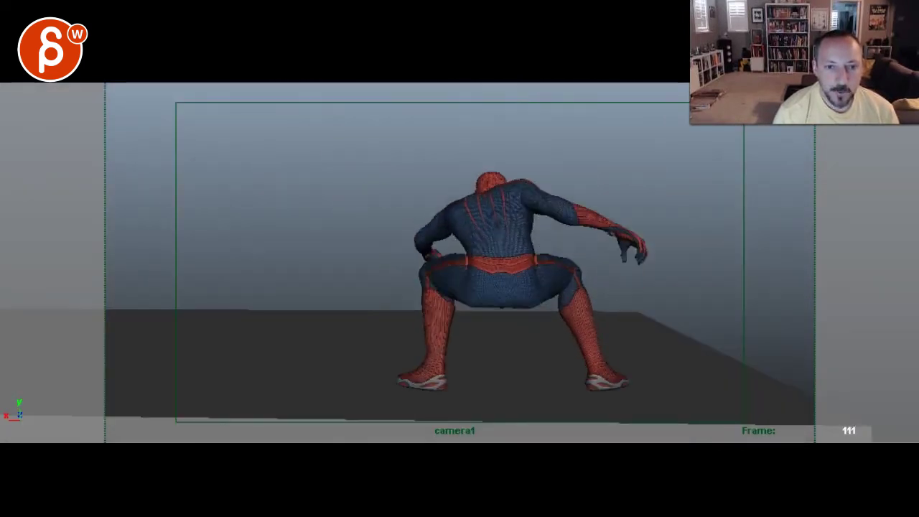
Step: Return to the touchdown at frame 102 and sketch a red line along the right arm from shoulder to hand
{"action": "key", "text": "alt+comma"}
{"action": "key", "text": "alt+comma"}
{"action": "key", "text": "alt+comma"}
{"action": "key", "text": "alt+comma"}
{"action": "key", "text": "alt+comma"}
{"action": "key", "text": "alt+comma"}
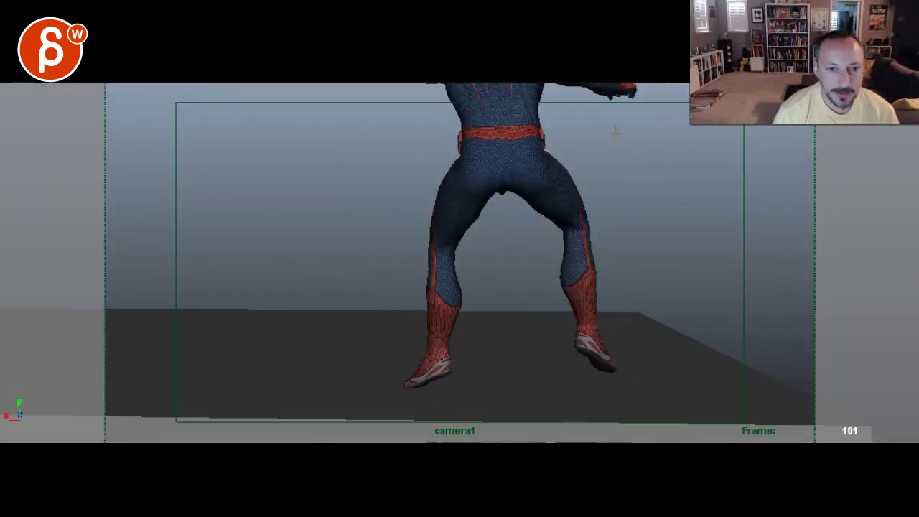
{"action": "key", "text": "alt+period"}
{"action": "left_click_drag", "start_coordinate": [523, 135], "coordinate": [666, 164]}
{"action": "key", "text": "comma"}
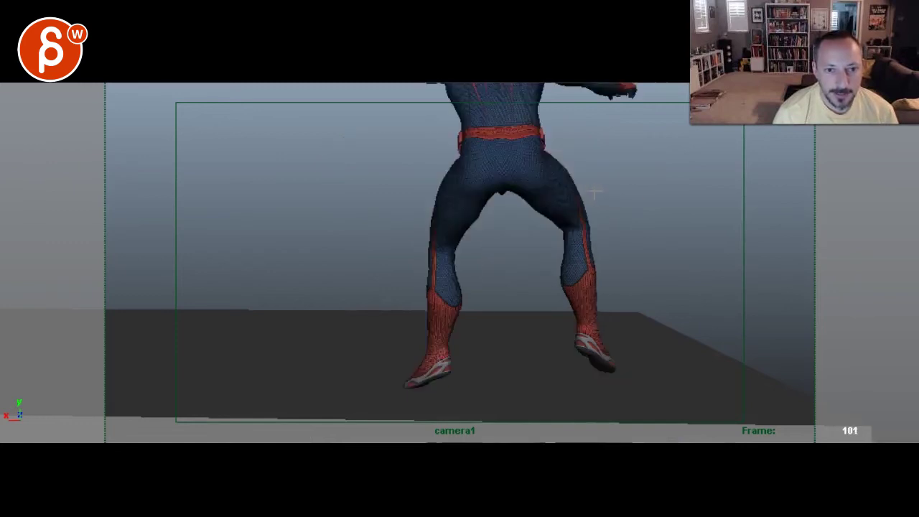
{"action": "key", "text": "period"}
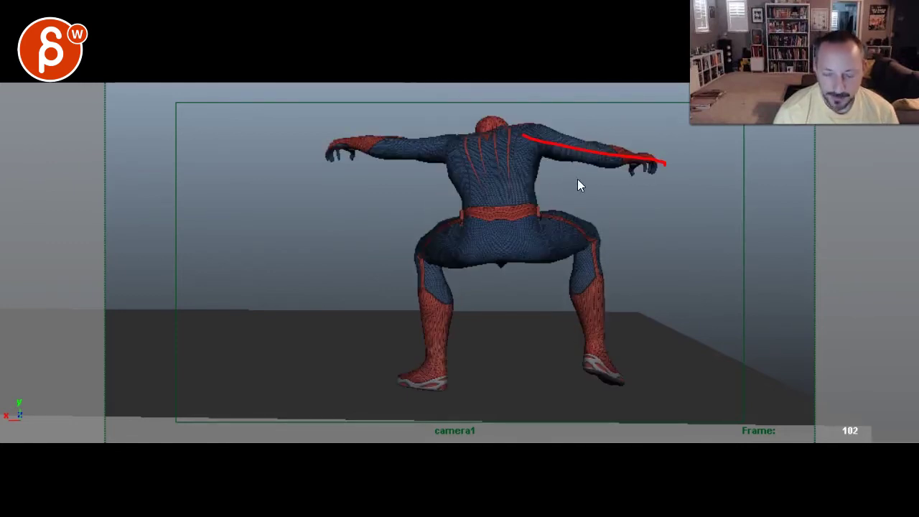
Step: Compare the neighbouring frames 101 and 103, and outline the right arm on frame 102 with red lines
{"action": "key", "text": "comma"}
{"action": "key", "text": "period"}
{"action": "left_click_drag", "start_coordinate": [553, 140], "coordinate": [619, 168]}
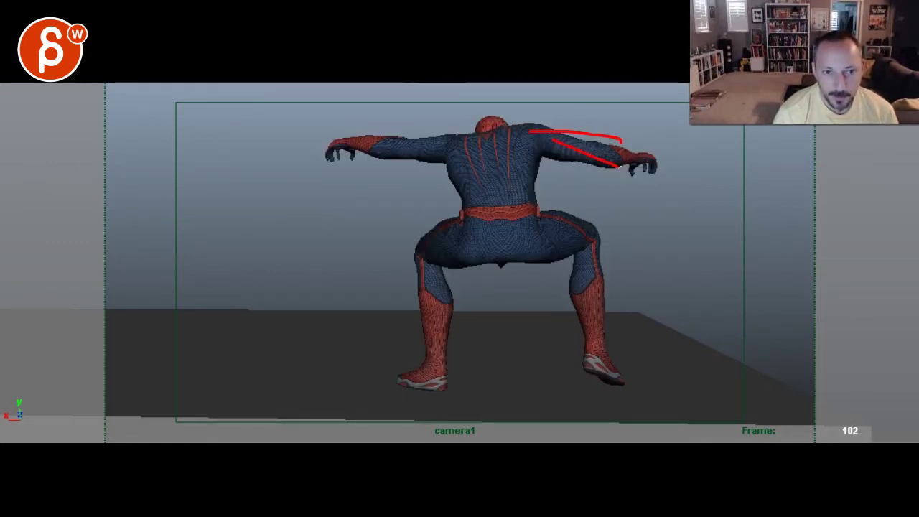
{"action": "key", "text": "comma"}
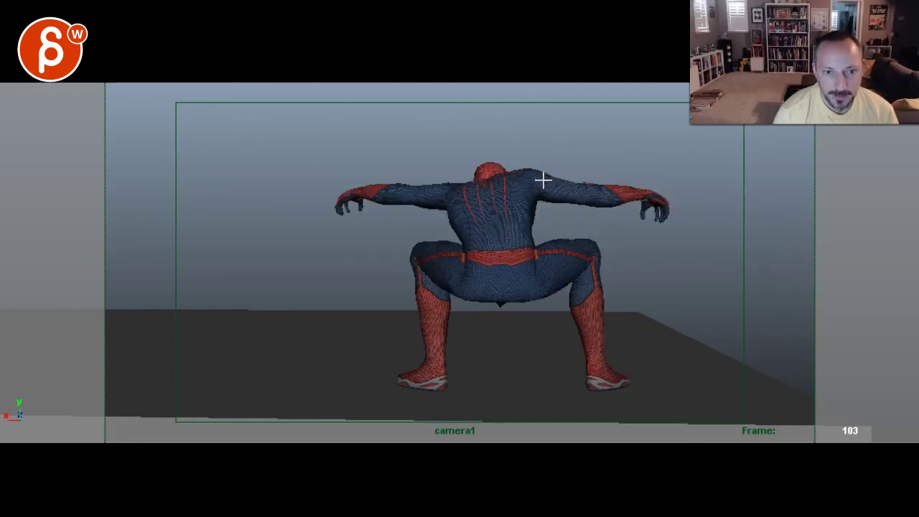
{"action": "key", "text": "period"}
{"action": "left_click_drag", "start_coordinate": [538, 135], "coordinate": [645, 166]}
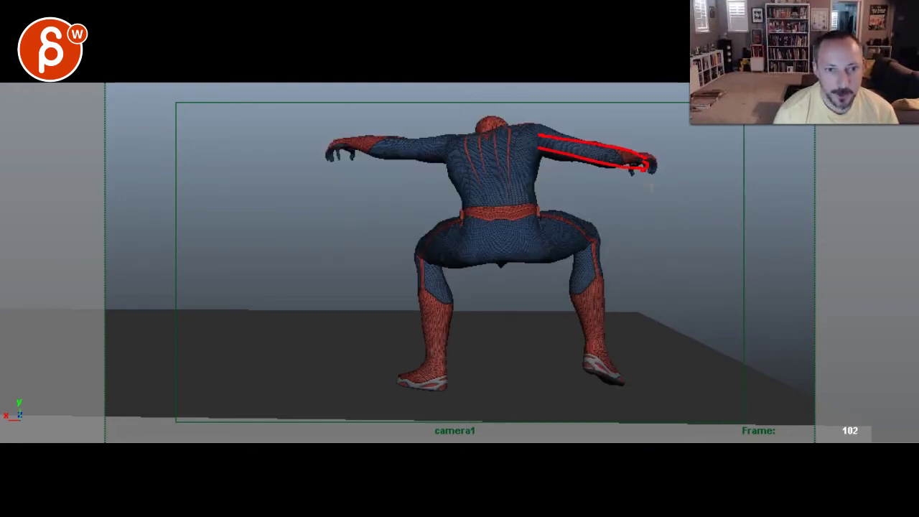
Step: Step forward to the crouch at frame 107 and back to frame 101 to examine how the arms follow the landing
{"action": "key", "text": "period"}
{"action": "key", "text": "period"}
{"action": "key", "text": "period"}
{"action": "key", "text": "period"}
{"action": "key", "text": "period"}
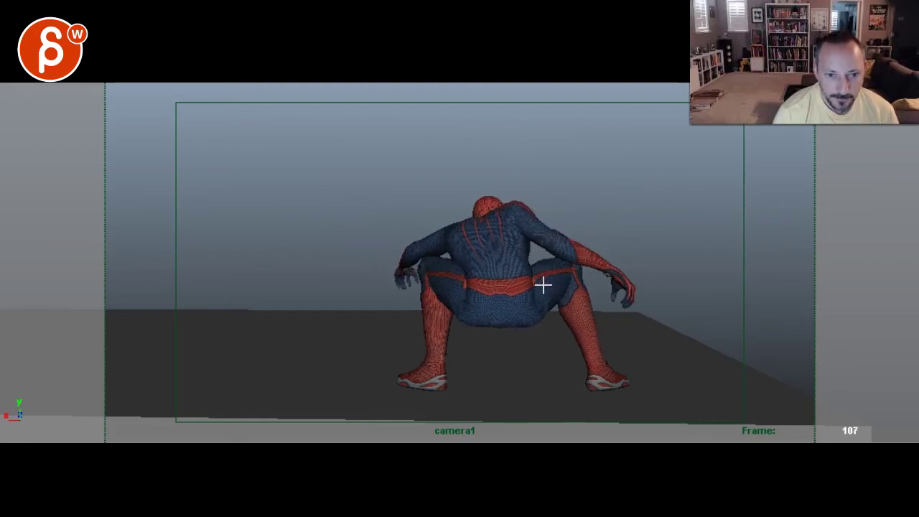
{"action": "key", "text": "alt+comma"}
{"action": "key", "text": "alt+comma"}
{"action": "key", "text": "alt+comma"}
{"action": "key", "text": "alt+comma"}
{"action": "key", "text": "alt+comma"}
{"action": "key", "text": "alt+comma"}
{"action": "key", "text": "alt+comma"}
{"action": "key", "text": "alt+period"}
{"action": "key", "text": "alt+period"}
{"action": "key", "text": "alt+period"}
{"action": "key", "text": "alt+period"}
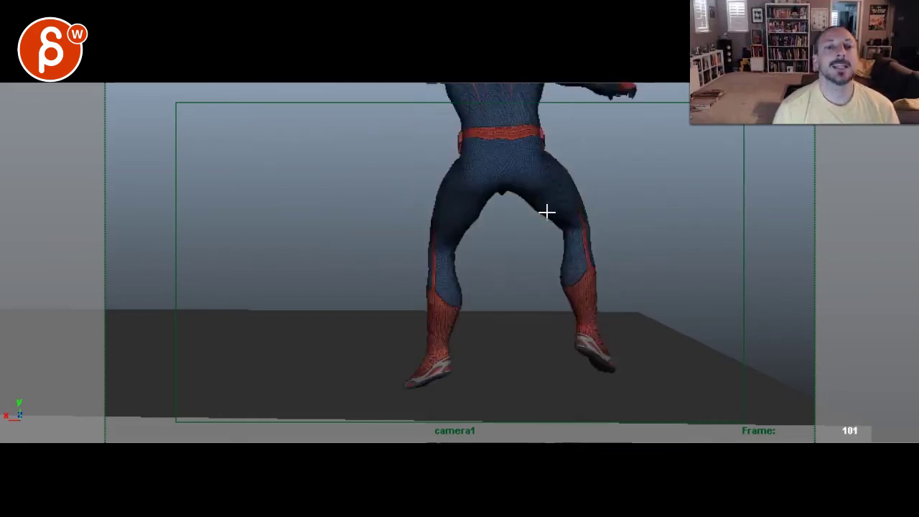
Step: Step through the crouch and start of the rise, and circle the right arm and upper body in red on frame 109
{"action": "key", "text": "period"}
{"action": "key", "text": "period"}
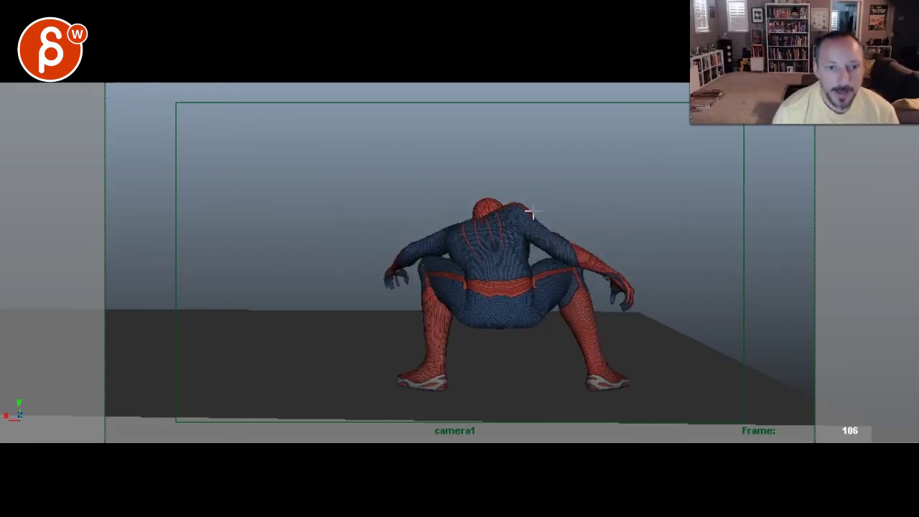
{"action": "key", "text": "period"}
{"action": "key", "text": "period"}
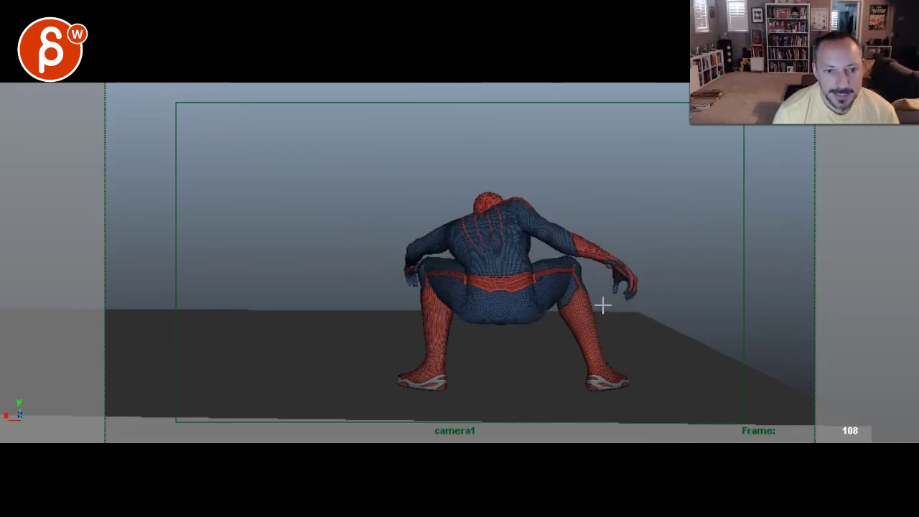
{"action": "key", "text": "alt+period"}
{"action": "key", "text": "alt+period"}
{"action": "key", "text": "alt+period"}
{"action": "key", "text": "alt+period"}
{"action": "key", "text": "alt+comma"}
{"action": "key", "text": "alt+comma"}
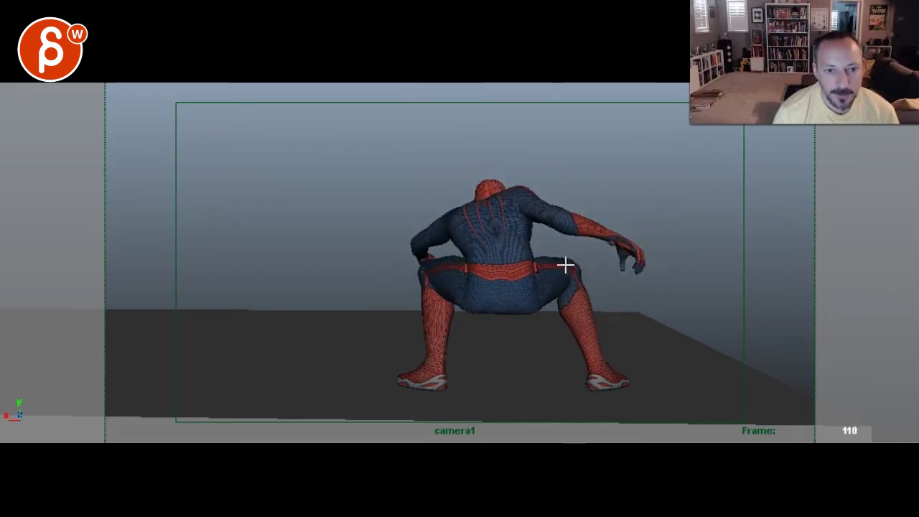
{"action": "key", "text": "comma"}
{"action": "mouse_move", "coordinate": [509, 152]}
{"action": "left_mouse_down"}
{"action": "mouse_move", "coordinate": [484, 211]}
{"action": "mouse_move", "coordinate": [566, 147]}
{"action": "left_mouse_up"}
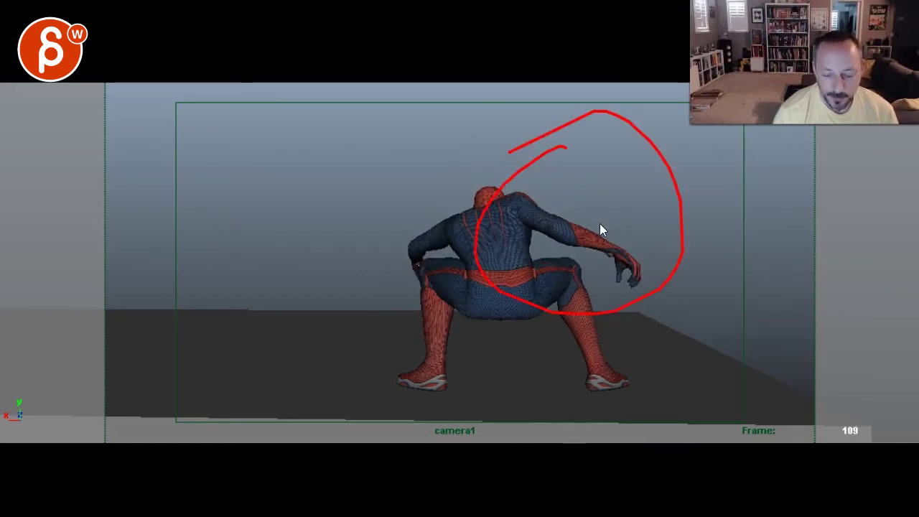
Step: Compare the outstretched arms at frame 102 with the lowered arms in the crouch at frames 106 and 107
{"action": "key", "text": "comma"}
{"action": "key", "text": "comma"}
{"action": "key", "text": "comma"}
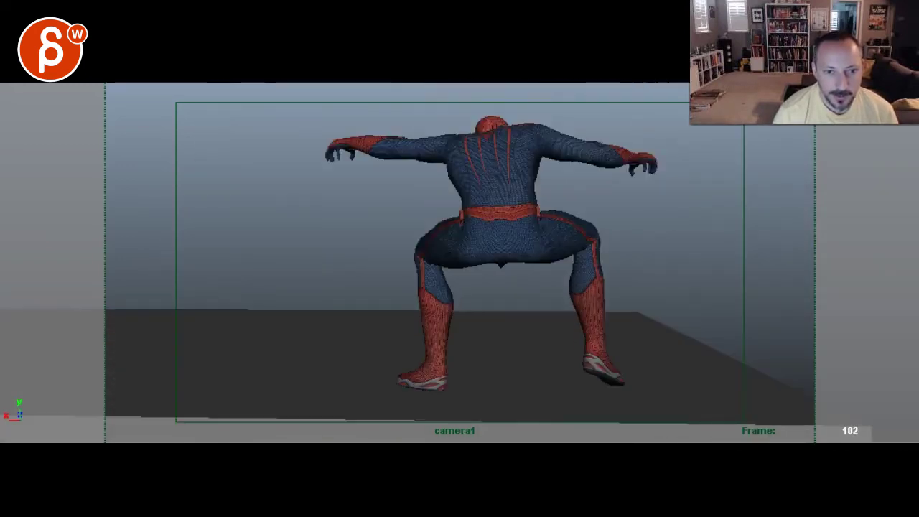
{"action": "key", "text": "period"}
{"action": "key", "text": "period"}
{"action": "key", "text": "period"}
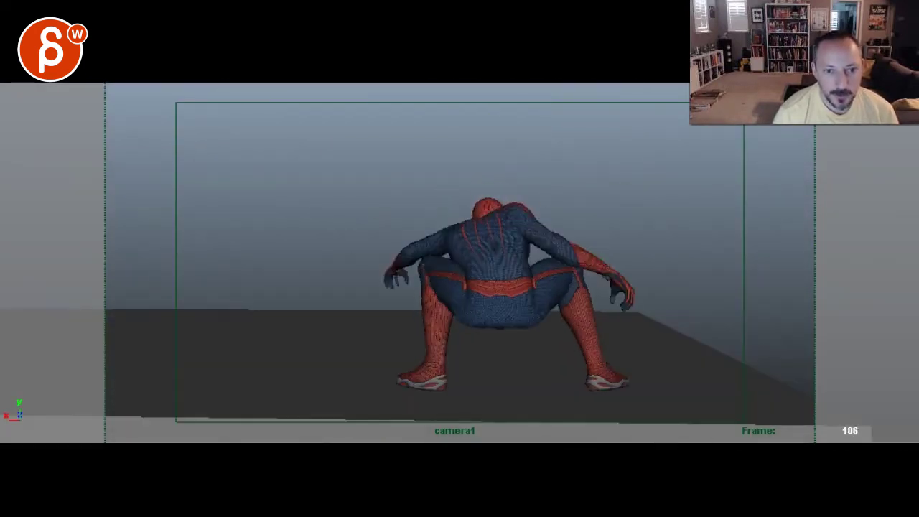
{"action": "key", "text": "comma"}
{"action": "key", "text": "comma"}
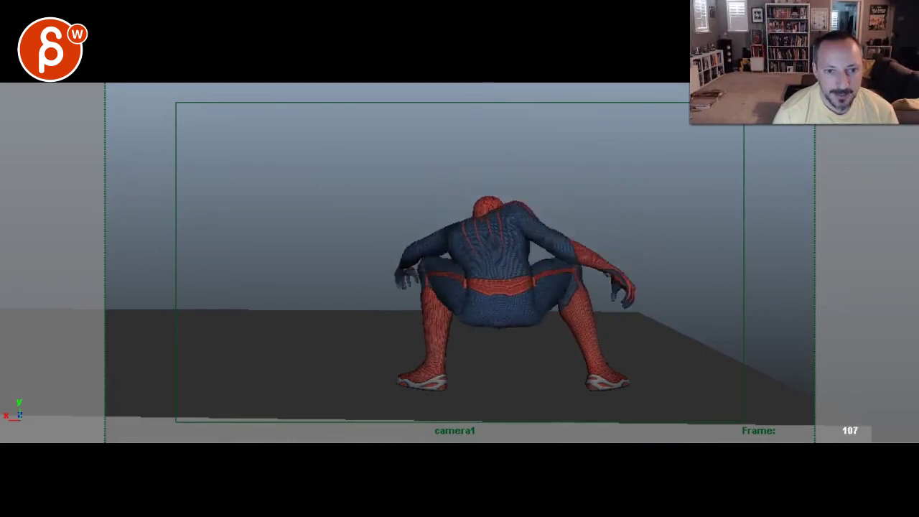
Step: Step back and forth through the touchdown, finishing on frame 104, to examine the body sinking into the crouch
{"action": "key", "text": "Left"}
{"action": "key", "text": "Left"}
{"action": "key", "text": "Left"}
{"action": "key", "text": "Left"}
{"action": "key", "text": "Left"}
{"action": "key", "text": "Left"}
{"action": "key", "text": "Left"}
{"action": "key", "text": "Right"}
{"action": "key", "text": "Right"}
{"action": "key", "text": "Right"}
{"action": "key", "text": "Right"}
{"action": "key", "text": "Right"}
{"action": "key", "text": "Left"}
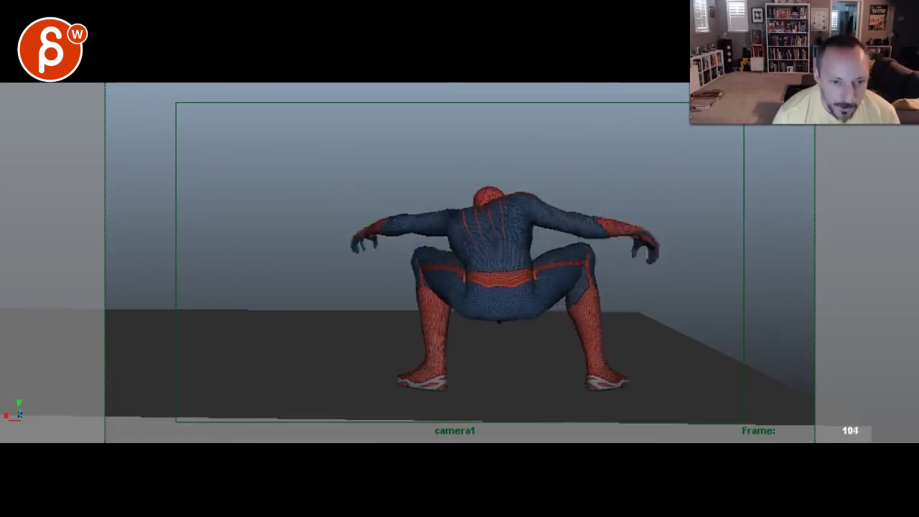
Step: Step repeatedly between frames 101 and 104 to examine the drop of the hips after touchdown
{"action": "key", "text": "comma"}
{"action": "key", "text": "comma"}
{"action": "key", "text": "comma"}
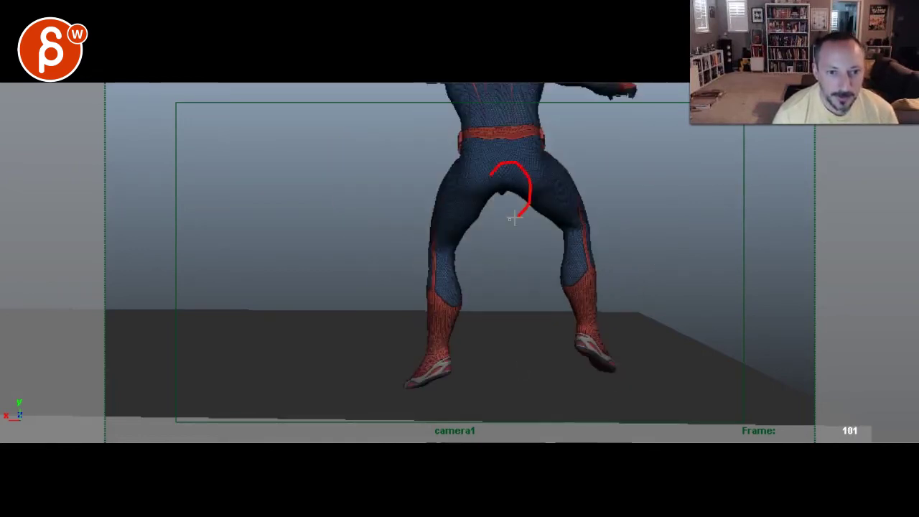
{"action": "key", "text": "period"}
{"action": "key", "text": "period"}
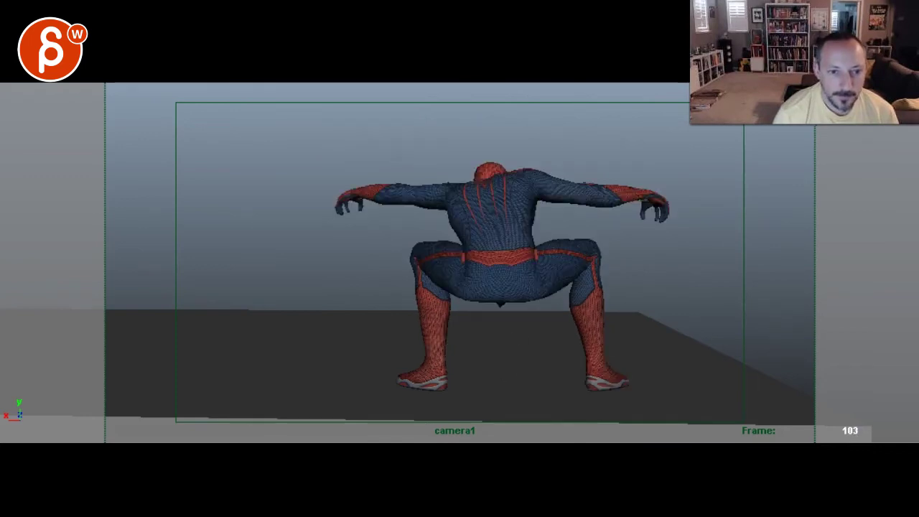
{"action": "key", "text": "comma"}
{"action": "key", "text": "comma"}
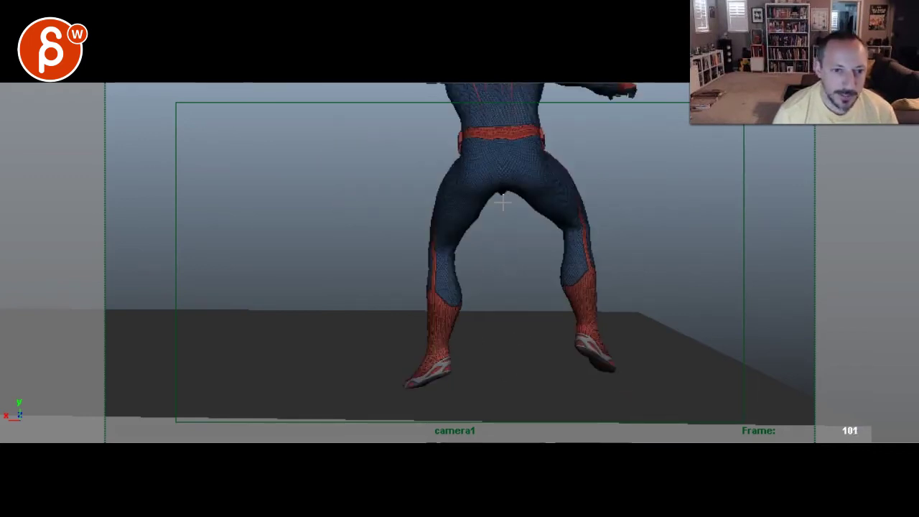
{"action": "key", "text": "period"}
{"action": "key", "text": "period"}
{"action": "key", "text": "period"}
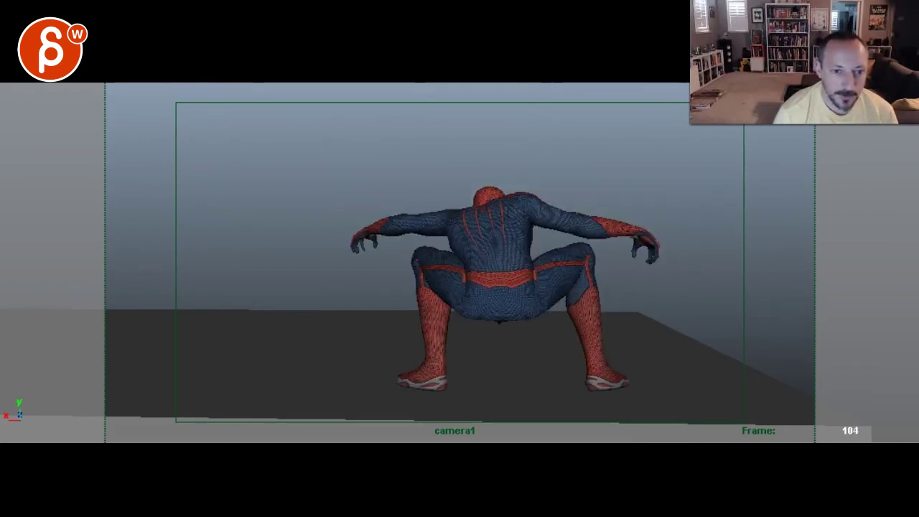
Step: Go back from frame 104 to frame 100 to examine the airborne legs just before contact
{"action": "key", "text": "comma"}
{"action": "key", "text": "comma"}
{"action": "key", "text": "comma"}
{"action": "key", "text": "comma"}
{"action": "key", "text": "comma"}
{"action": "key", "text": "comma"}
{"action": "key", "text": "comma"}
{"action": "key", "text": "comma"}
{"action": "key", "text": "comma"}
{"action": "key", "text": "comma"}
{"action": "key", "text": "comma"}
{"action": "key", "text": "comma"}
{"action": "key", "text": "comma"}
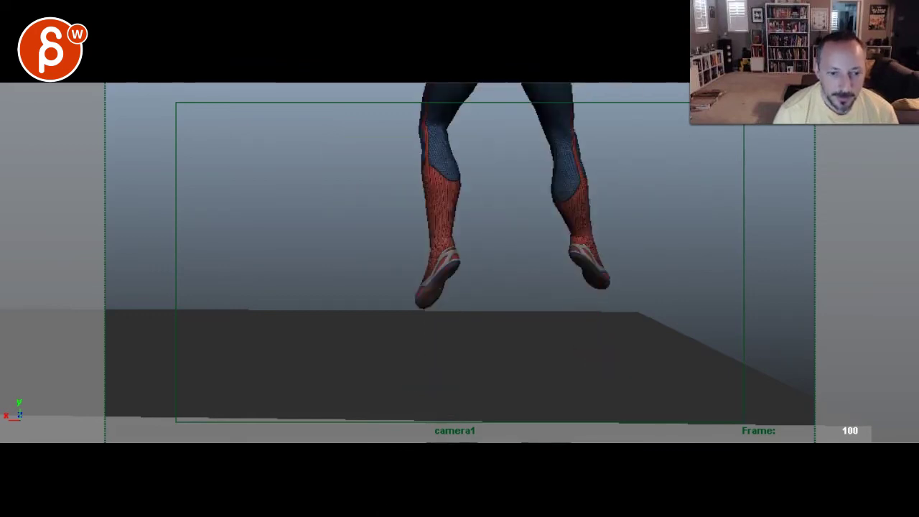
Step: Step back and forth between the landing and the previous shot, finishing on frame 94, to compare the falling and landing poses
{"action": "key", "text": "period"}
{"action": "key", "text": "period"}
{"action": "key", "text": "period"}
{"action": "key", "text": "period"}
{"action": "key", "text": "period"}
{"action": "key", "text": "period"}
{"action": "key", "text": "period"}
{"action": "key", "text": "period"}
{"action": "key", "text": "period"}
{"action": "key", "text": "period"}
{"action": "key", "text": "comma"}
{"action": "key", "text": "comma"}
{"action": "key", "text": "comma"}
{"action": "key", "text": "comma"}
{"action": "key", "text": "comma"}
{"action": "key", "text": "comma"}
{"action": "key", "text": "comma"}
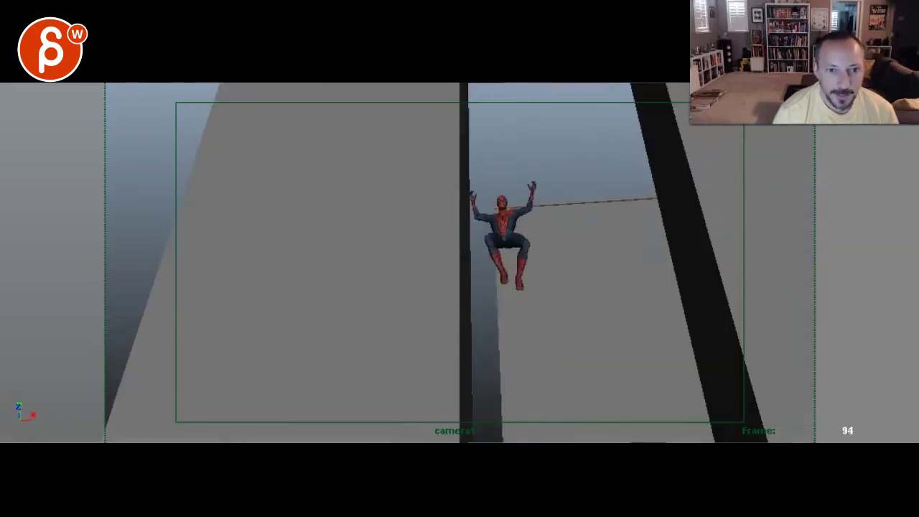
Step: Advance from frame 94 across the cut through the touchdown, finishing on frame 106, to examine the settling crouch
{"action": "key", "text": "period"}
{"action": "key", "text": "period"}
{"action": "key", "text": "period"}
{"action": "key", "text": "period"}
{"action": "key", "text": "period"}
{"action": "key", "text": "period"}
{"action": "key", "text": "period"}
{"action": "key", "text": "period"}
{"action": "key", "text": "period"}
{"action": "key", "text": "period"}
{"action": "key", "text": "period"}
{"action": "key", "text": "period"}
{"action": "key", "text": "period"}
{"action": "key", "text": "period"}
{"action": "key", "text": "period"}
{"action": "key", "text": "comma"}
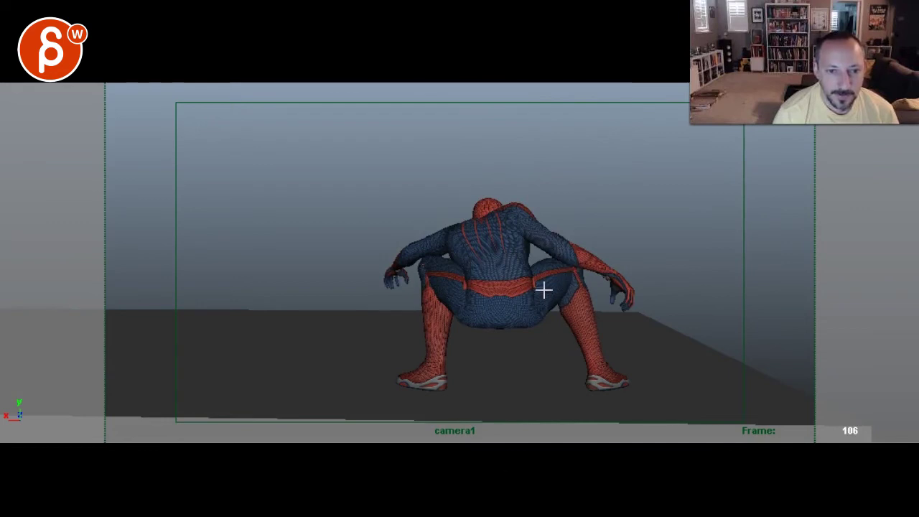
Step: Circle the forearm and hand beside the outstretched knee in red on frame 106, checking them against the preceding frames
{"action": "left_click_drag", "start_coordinate": [553, 271], "coordinate": [574, 263]}
{"action": "key", "text": "Left"}
{"action": "key", "text": "Left"}
{"action": "key", "text": "Left"}
{"action": "key", "text": "Left"}
{"action": "key", "text": "Left"}
{"action": "key", "text": "Left"}
{"action": "key", "text": "Right"}
{"action": "key", "text": "Right"}
{"action": "key", "text": "Right"}
{"action": "key", "text": "Right"}
{"action": "key", "text": "Right"}
{"action": "key", "text": "Right"}
{"action": "key", "text": "Right"}
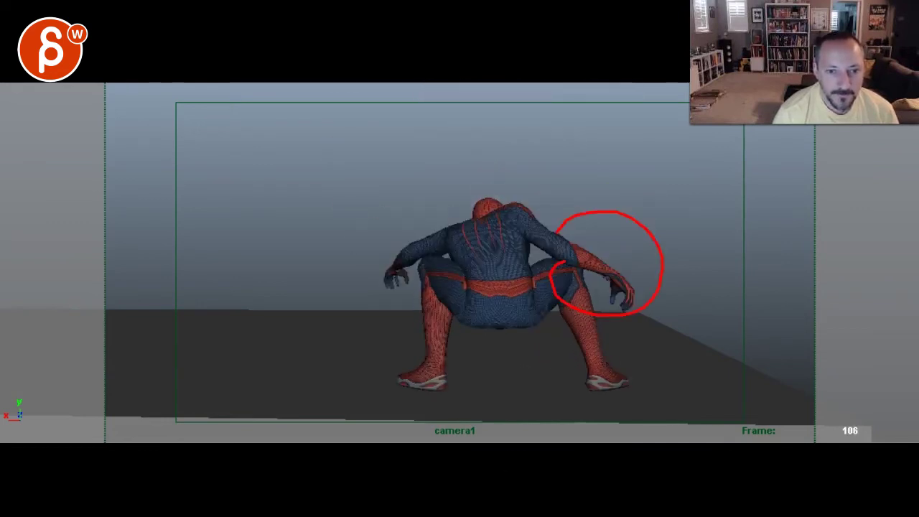
Step: Compare the raised arms on frame 102 with the circled arm on frame 106
{"action": "key", "text": "comma"}
{"action": "key", "text": "comma"}
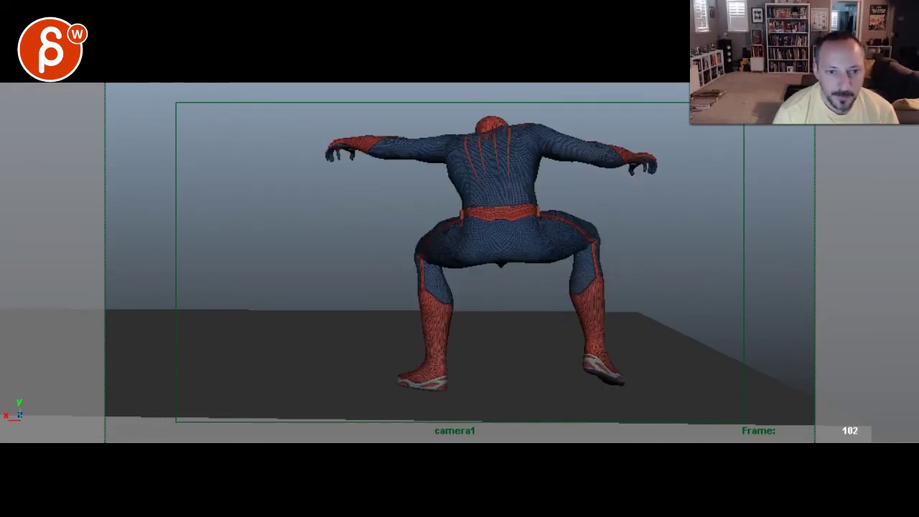
{"action": "key", "text": "Right"}
{"action": "key", "text": "Right"}
{"action": "key", "text": "Right"}
{"action": "key", "text": "Right"}
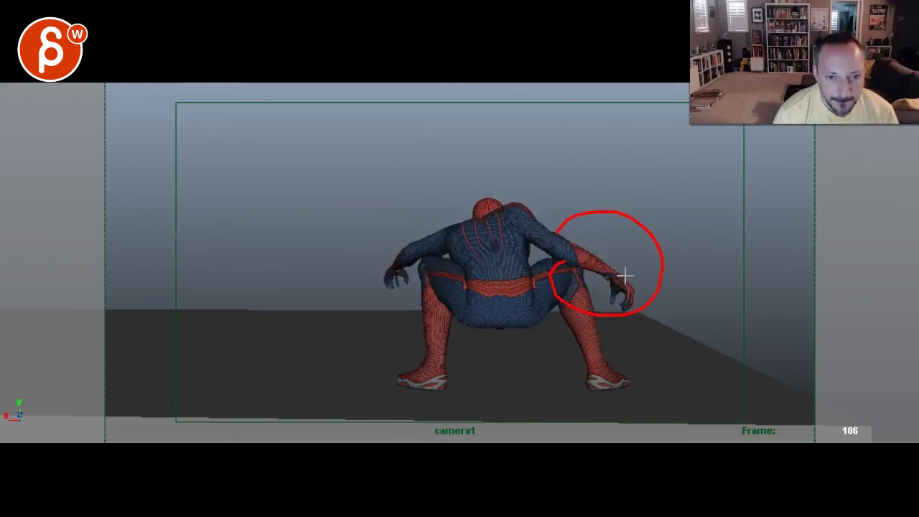
Step: Sketch a stroke along the circled arm's upper section on frame 107 and return to frame 105
{"action": "key", "text": "period"}
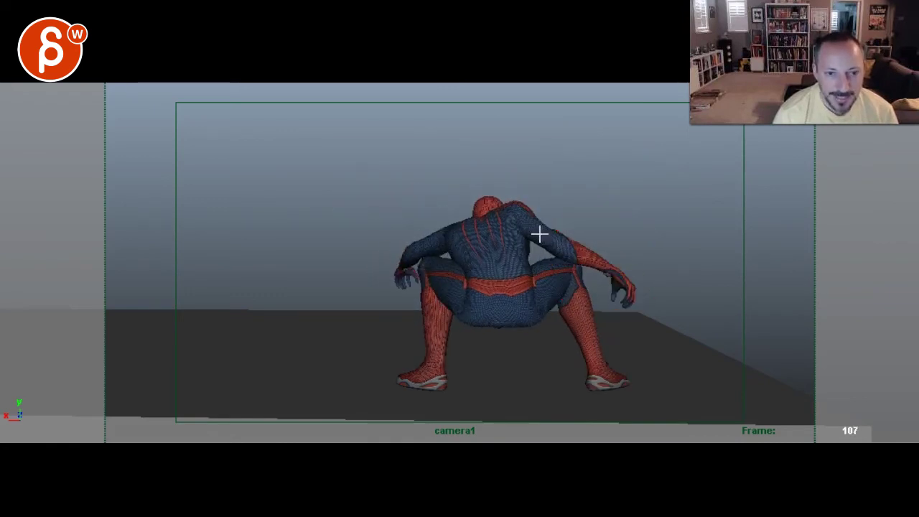
{"action": "mouse_move", "coordinate": [535, 228]}
{"action": "left_mouse_down"}
{"action": "mouse_move", "coordinate": [562, 272]}
{"action": "mouse_move", "coordinate": [580, 268]}
{"action": "left_mouse_up"}
{"action": "key", "text": "comma"}
{"action": "key", "text": "comma"}
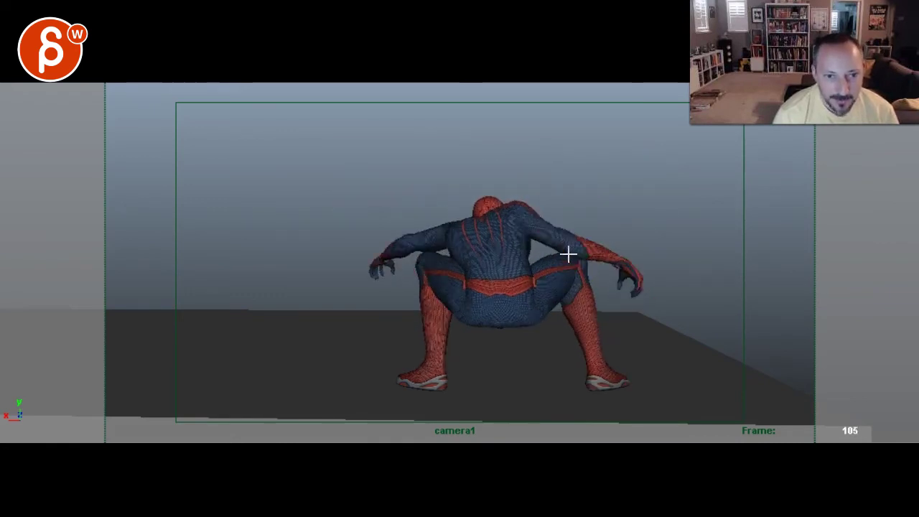
Step: Sketch further strokes over the same arm in its raised and lowered positions, extending to the thigh and knee area
{"action": "left_click_drag", "start_coordinate": [529, 134], "coordinate": [632, 144]}
{"action": "key", "text": "Right"}
{"action": "key", "text": "Right"}
{"action": "key", "text": "Right"}
{"action": "key", "text": "Right"}
{"action": "key", "text": "Right"}
{"action": "mouse_move", "coordinate": [526, 215]}
{"action": "left_mouse_down"}
{"action": "mouse_move", "coordinate": [558, 260]}
{"action": "mouse_move", "coordinate": [618, 280]}
{"action": "left_mouse_up"}
{"action": "key", "text": "alt+comma"}
{"action": "mouse_move", "coordinate": [514, 270]}
{"action": "left_mouse_down"}
{"action": "mouse_move", "coordinate": [558, 263]}
{"action": "mouse_move", "coordinate": [593, 349]}
{"action": "left_mouse_up"}
Step: Step back and forth through the crouch around frames 104 and 105 to examine how the arms follow the body down
{"action": "key", "text": "Right"}
{"action": "key", "text": "Left"}
{"action": "key", "text": "Left"}
{"action": "key", "text": "Left"}
{"action": "key", "text": "Left"}
{"action": "key", "text": "Left"}
{"action": "key", "text": "Left"}
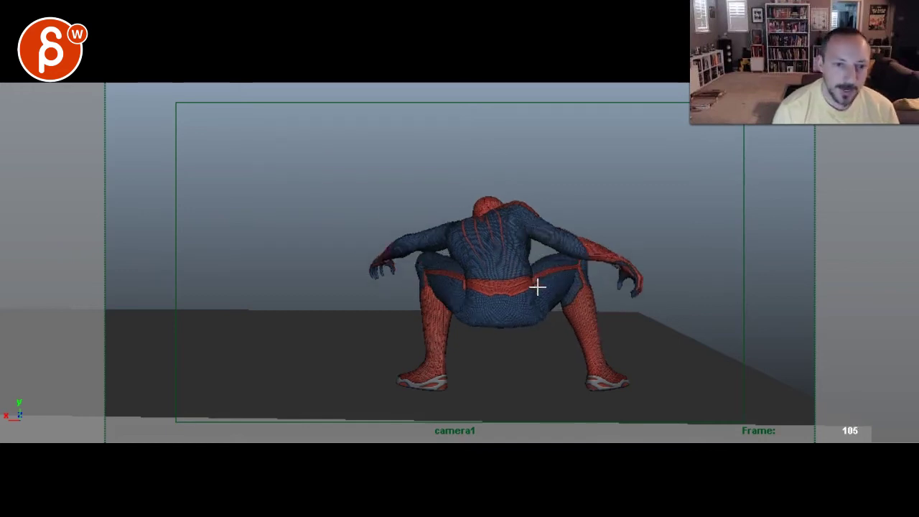
{"action": "key", "text": "Right"}
{"action": "key", "text": "alt+period"}
{"action": "key", "text": "alt+period"}
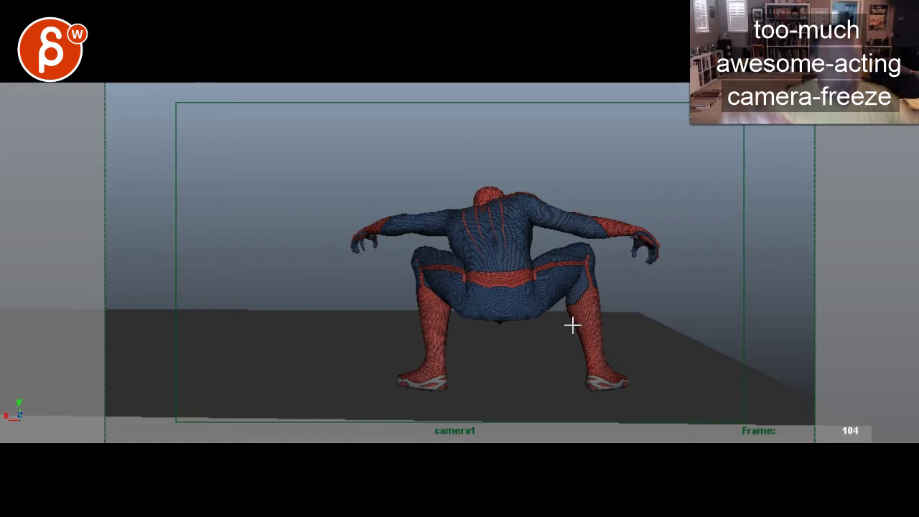
Step: Advance from frame 104 to 110 and return to the marked shoulder line on frame 108 to examine the shoulder tilt
{"action": "key", "text": "alt+period"}
{"action": "key", "text": "alt+period"}
{"action": "key", "text": "alt+period"}
{"action": "key", "text": "alt+period"}
{"action": "key", "text": "alt+period"}
{"action": "key", "text": "alt+period"}
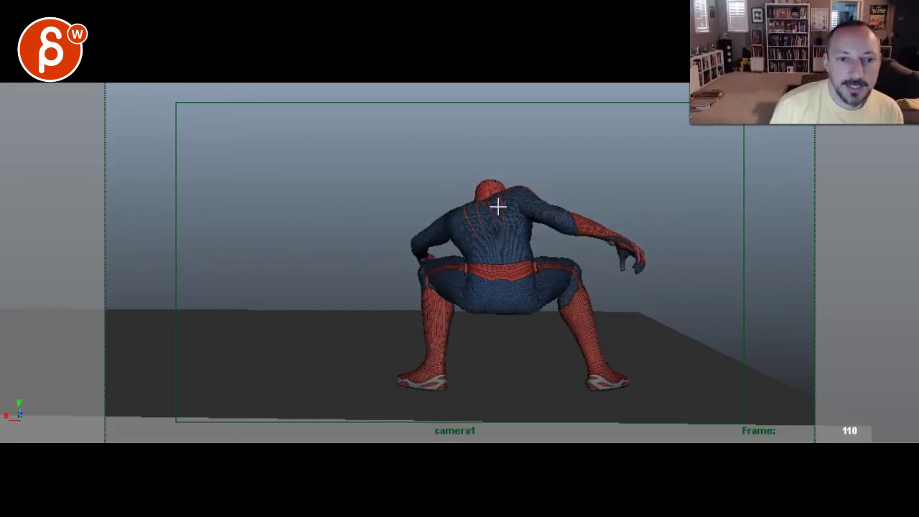
{"action": "key", "text": "alt+comma"}
{"action": "key", "text": "alt+comma"}
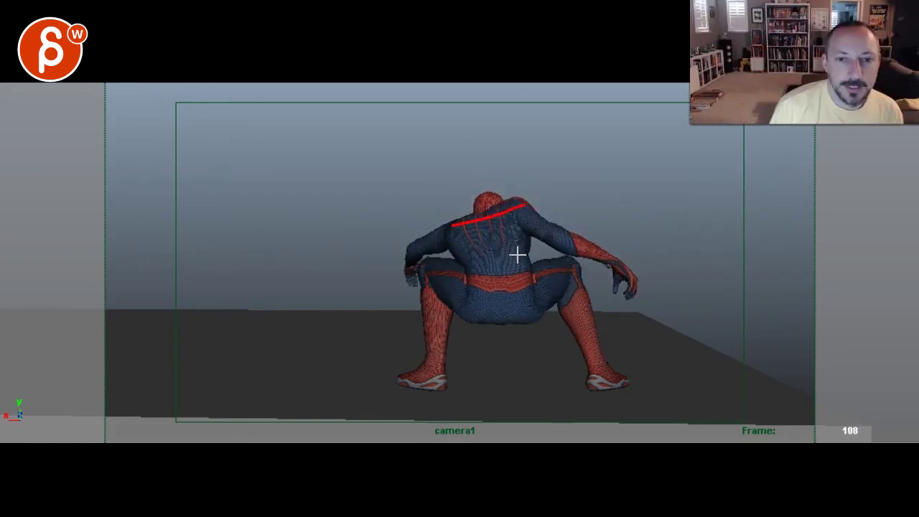
Step: Sketch an oppositely tilted shoulder line on frame 110 with an arrow pointing down at the shoulder of the outstretched arm
{"action": "key", "text": "alt+period"}
{"action": "key", "text": "alt+period"}
{"action": "key", "text": "alt+period"}
{"action": "key", "text": "alt+comma"}
{"action": "mouse_move", "coordinate": [483, 186]}
{"action": "left_mouse_down"}
{"action": "mouse_move", "coordinate": [475, 195]}
{"action": "mouse_move", "coordinate": [484, 198]}
{"action": "mouse_move", "coordinate": [484, 179]}
{"action": "mouse_move", "coordinate": [511, 225]}
{"action": "mouse_move", "coordinate": [525, 211]}
{"action": "mouse_move", "coordinate": [478, 220]}
{"action": "mouse_move", "coordinate": [537, 213]}
{"action": "mouse_move", "coordinate": [464, 209]}
{"action": "left_mouse_up"}
{"action": "left_click_drag", "start_coordinate": [528, 220], "coordinate": [466, 205]}
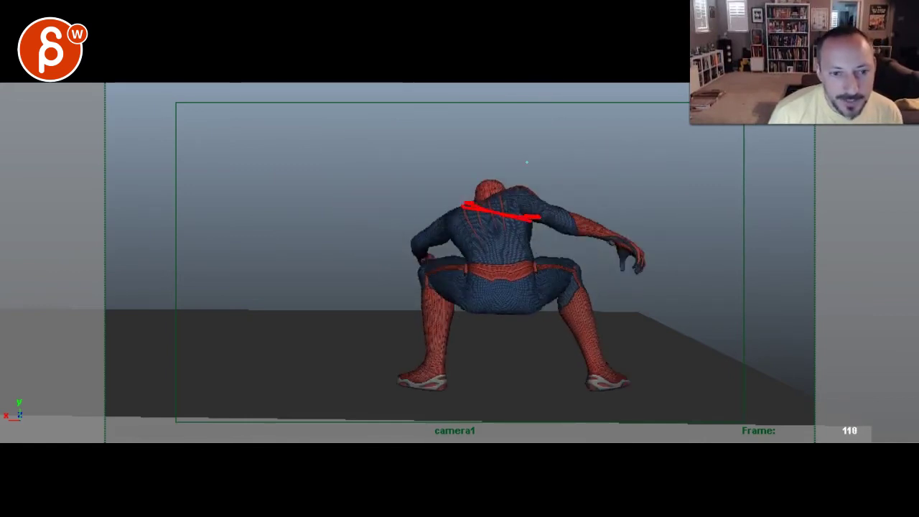
{"action": "left_click_drag", "start_coordinate": [527, 163], "coordinate": [542, 221]}
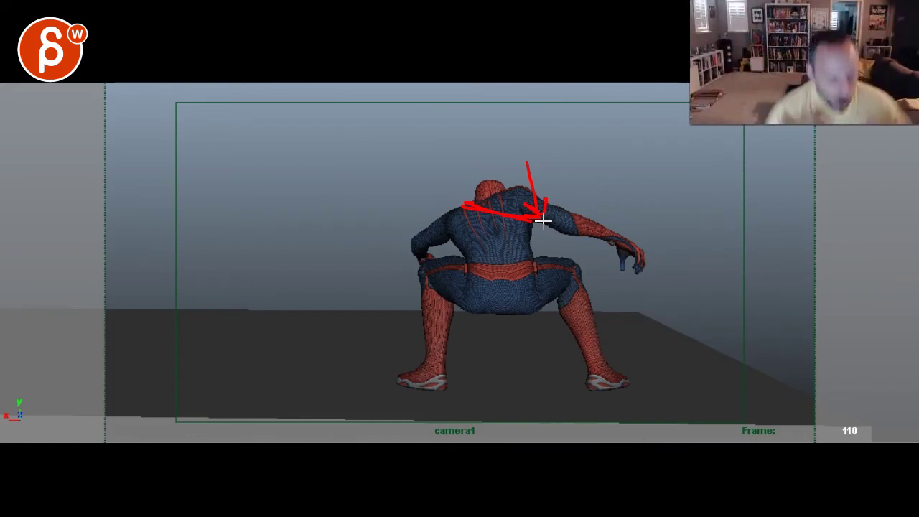
Step: Advance from frame 110 through frame 113 to frame 115 to examine the shoulders as the body rises from the crouch
{"action": "key", "text": "Right"}
{"action": "key", "text": "Right"}
{"action": "key", "text": "Right"}
{"action": "key", "text": "Right"}
{"action": "key", "text": "Right"}
{"action": "key", "text": "Right"}
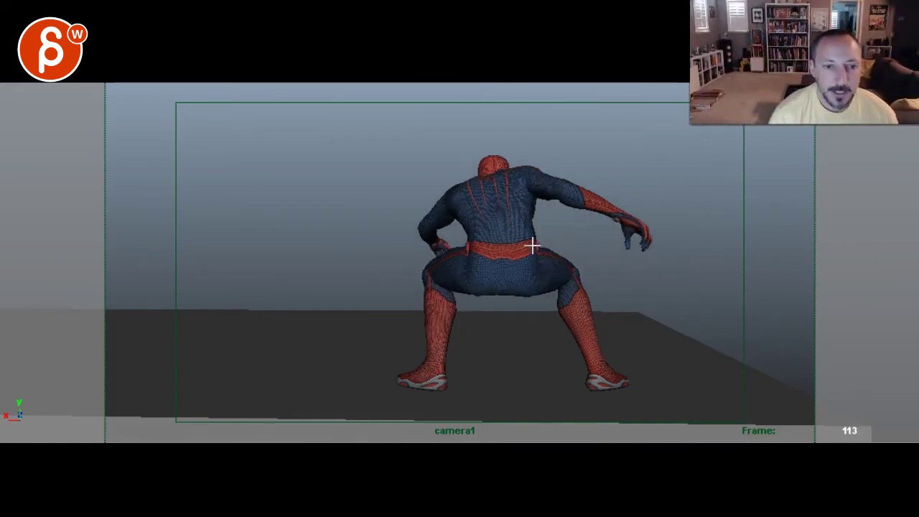
{"action": "key", "text": "Left"}
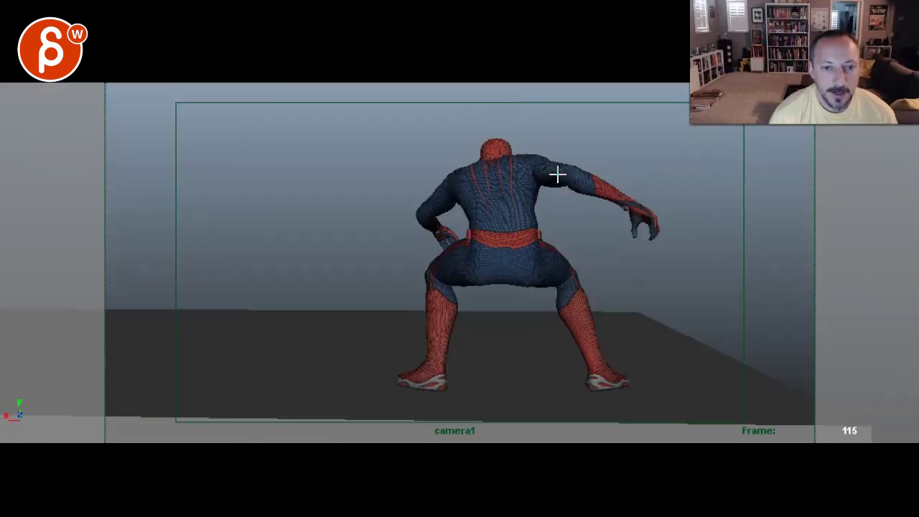
Step: Step back from frame 115 through the rise and crouch, finishing on frame 111, to recheck the shoulder and torso motion
{"action": "key", "text": "Left"}
{"action": "key", "text": "Left"}
{"action": "key", "text": "Left"}
{"action": "key", "text": "Left"}
{"action": "key", "text": "Left"}
{"action": "key", "text": "Left"}
{"action": "key", "text": "Left"}
{"action": "key", "text": "Left"}
{"action": "key", "text": "Left"}
{"action": "key", "text": "Left"}
{"action": "key", "text": "Left"}
{"action": "key", "text": "Left"}
{"action": "key", "text": "Left"}
{"action": "key", "text": "Left"}
{"action": "key", "text": "Left"}
{"action": "key", "text": "Left"}
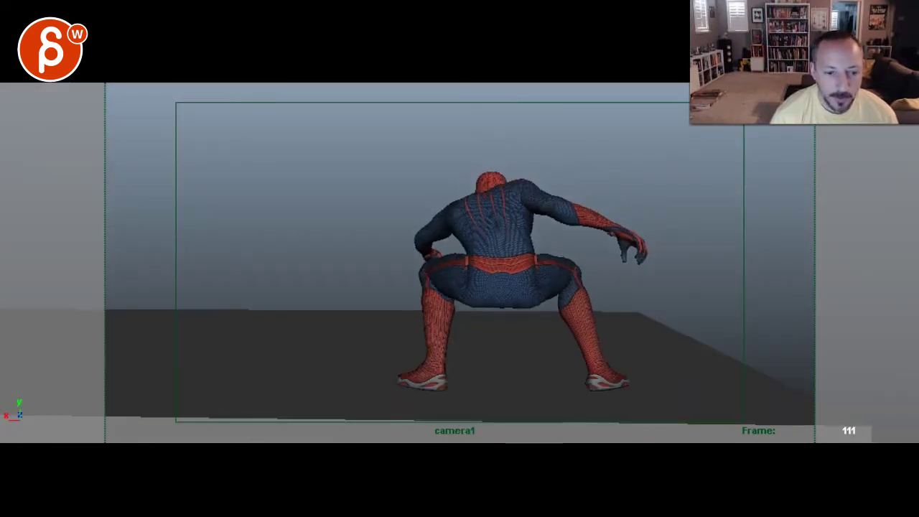
Step: Step through the rise again and sketch a short downward stroke above the head on frame 111
{"action": "key", "text": "Right"}
{"action": "key", "text": "alt+period"}
{"action": "key", "text": "alt+period"}
{"action": "key", "text": "alt+period"}
{"action": "key", "text": "alt+period"}
{"action": "key", "text": "alt+period"}
{"action": "key", "text": "alt+period"}
{"action": "key", "text": "alt+period"}
{"action": "key", "text": "alt+period"}
{"action": "key", "text": "alt+period"}
{"action": "key", "text": "alt+period"}
{"action": "key", "text": "alt+period"}
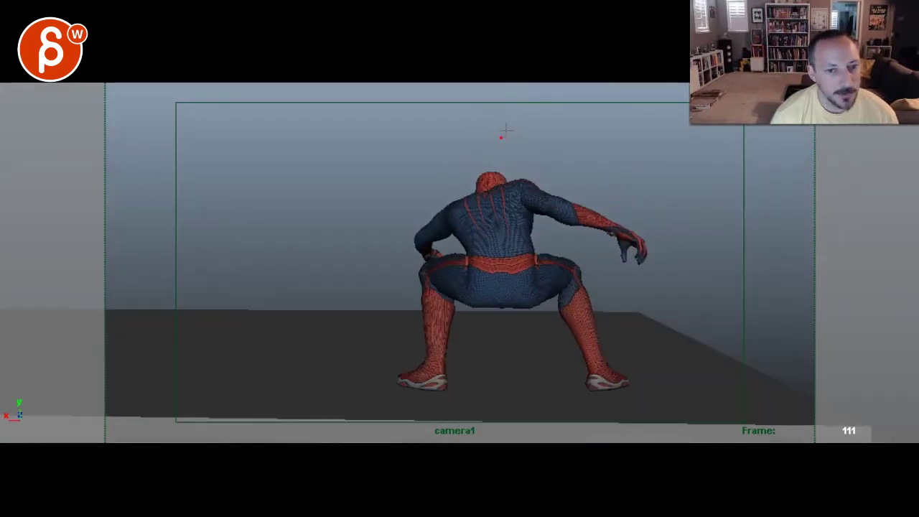
{"action": "mouse_move", "coordinate": [506, 129]}
{"action": "left_mouse_down"}
{"action": "mouse_move", "coordinate": [482, 208]}
{"action": "mouse_move", "coordinate": [516, 163]}
{"action": "left_mouse_up"}
Step: Go back from frame 111 to frame 102 to examine the body's descent into the crouch in reverse
{"action": "key", "text": "Left"}
{"action": "key", "text": "Left"}
{"action": "key", "text": "Left"}
{"action": "key", "text": "Left"}
{"action": "key", "text": "Left"}
{"action": "key", "text": "Left"}
{"action": "key", "text": "Left"}
{"action": "key", "text": "Left"}
{"action": "key", "text": "Left"}
{"action": "key", "text": "Left"}
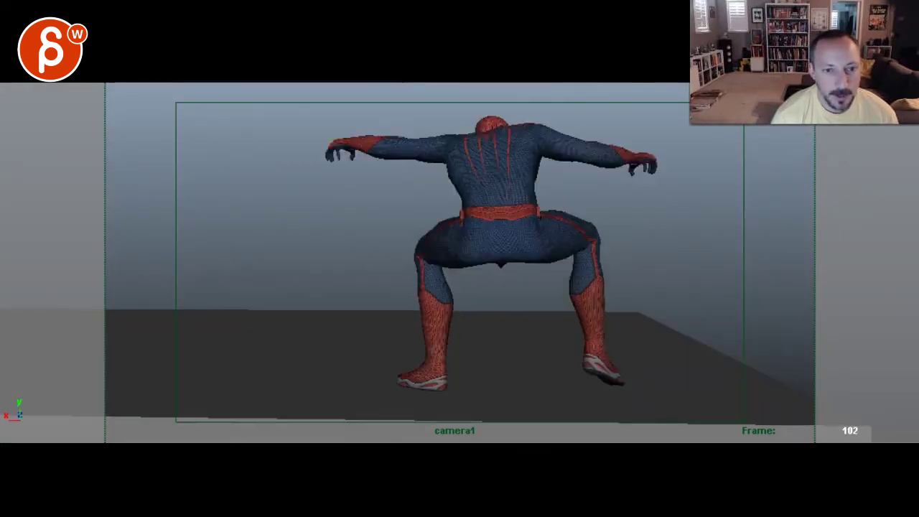
Step: Advance from frame 102 through the crouch and rise to the front close-up on frame 120 to examine the motion across the cut
{"action": "key", "text": "Right"}
{"action": "key", "text": "Right"}
{"action": "key", "text": "Right"}
{"action": "key", "text": "Right"}
{"action": "key", "text": "Right"}
{"action": "key", "text": "Right"}
{"action": "key", "text": "Right"}
{"action": "key", "text": "Right"}
{"action": "key", "text": "Right"}
{"action": "key", "text": "Right"}
{"action": "key", "text": "Right"}
{"action": "key", "text": "Right"}
{"action": "key", "text": "Right"}
{"action": "key", "text": "Right"}
{"action": "key", "text": "Right"}
{"action": "key", "text": "Right"}
{"action": "key", "text": "Right"}
{"action": "key", "text": "Right"}
{"action": "key", "text": "Right"}
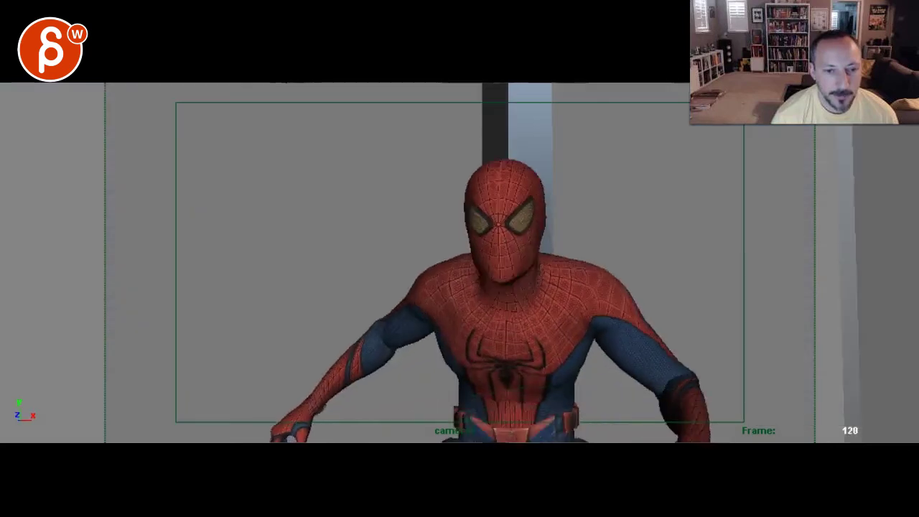
Step: Step back and forth through the front close-up around frame 120, finishing on frame 124, to examine the rise of the head and torso
{"action": "key", "text": "Left"}
{"action": "key", "text": "Left"}
{"action": "key", "text": "Left"}
{"action": "key", "text": "Left"}
{"action": "key", "text": "Left"}
{"action": "key", "text": "Left"}
{"action": "key", "text": "Left"}
{"action": "key", "text": "Left"}
{"action": "key", "text": "Left"}
{"action": "key", "text": "Right"}
{"action": "key", "text": "Right"}
{"action": "key", "text": "Right"}
{"action": "key", "text": "Right"}
{"action": "key", "text": "Right"}
{"action": "key", "text": "Right"}
{"action": "key", "text": "Right"}
{"action": "key", "text": "Right"}
{"action": "key", "text": "Right"}
{"action": "key", "text": "Right"}
{"action": "key", "text": "Right"}
{"action": "key", "text": "Right"}
{"action": "key", "text": "Right"}
{"action": "key", "text": "Right"}
{"action": "key", "text": "Left"}
{"action": "key", "text": "Left"}
{"action": "key", "text": "Left"}
{"action": "key", "text": "Left"}
{"action": "key", "text": "Left"}
{"action": "key", "text": "Left"}
{"action": "key", "text": "Left"}
{"action": "key", "text": "Left"}
{"action": "key", "text": "Left"}
{"action": "key", "text": "Left"}
{"action": "key", "text": "Left"}
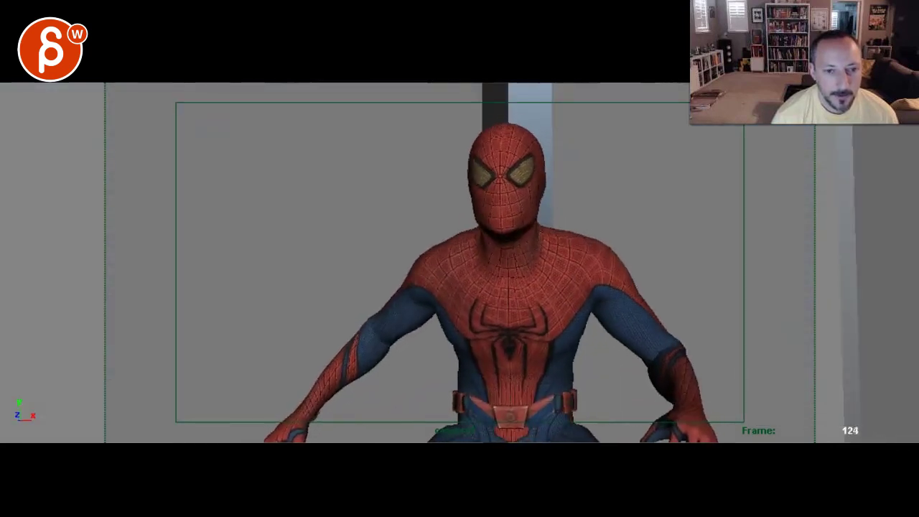
Step: Check the settling of the upper body in the front close-up, finishing on frame 126
{"action": "key", "text": "Right"}
{"action": "key", "text": "Right"}
{"action": "key", "text": "alt+period"}
{"action": "key", "text": "alt+period"}
{"action": "key", "text": "alt+period"}
{"action": "key", "text": "alt+period"}
{"action": "key", "text": "alt+period"}
{"action": "key", "text": "alt+period"}
{"action": "key", "text": "alt+period"}
{"action": "key", "text": "alt+period"}
{"action": "key", "text": "alt+period"}
{"action": "key", "text": "alt+period"}
{"action": "key", "text": "alt+period"}
{"action": "key", "text": "alt+period"}
{"action": "key", "text": "alt+period"}
{"action": "key", "text": "alt+period"}
{"action": "key", "text": "alt+period"}
{"action": "key", "text": "alt+period"}
{"action": "key", "text": "alt+period"}
{"action": "key", "text": "alt+period"}
{"action": "key", "text": "alt+period"}
{"action": "key", "text": "alt+period"}
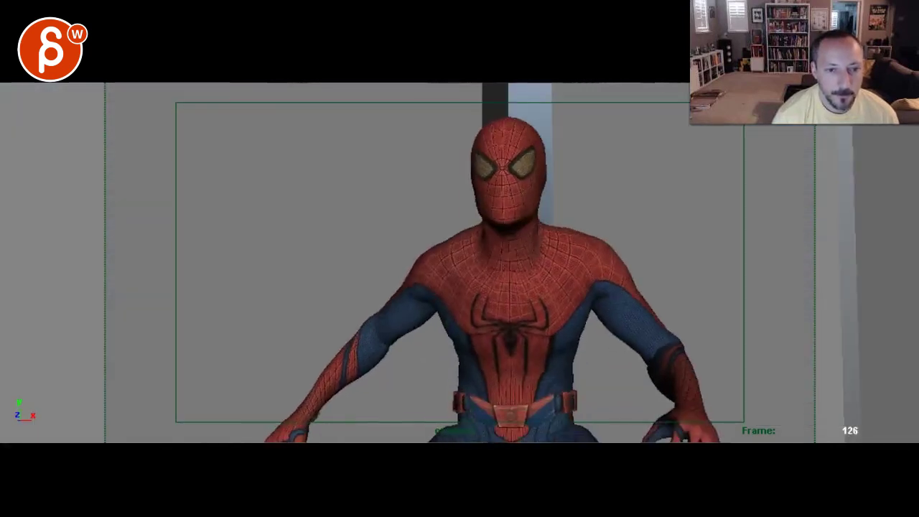
Step: Go back from frame 126 across the cut to the rear crouch on frame 111 to compare the poses
{"action": "key", "text": "Left"}
{"action": "key", "text": "Left"}
{"action": "key", "text": "Left"}
{"action": "key", "text": "Left"}
{"action": "key", "text": "Left"}
{"action": "key", "text": "Left"}
{"action": "key", "text": "Left"}
{"action": "key", "text": "Left"}
{"action": "key", "text": "Left"}
{"action": "key", "text": "Left"}
{"action": "key", "text": "Left"}
{"action": "key", "text": "Left"}
{"action": "key", "text": "Left"}
{"action": "key", "text": "Left"}
{"action": "key", "text": "Left"}
{"action": "key", "text": "Left"}
{"action": "key", "text": "Left"}
{"action": "key", "text": "Left"}
{"action": "key", "text": "Left"}
{"action": "key", "text": "Left"}
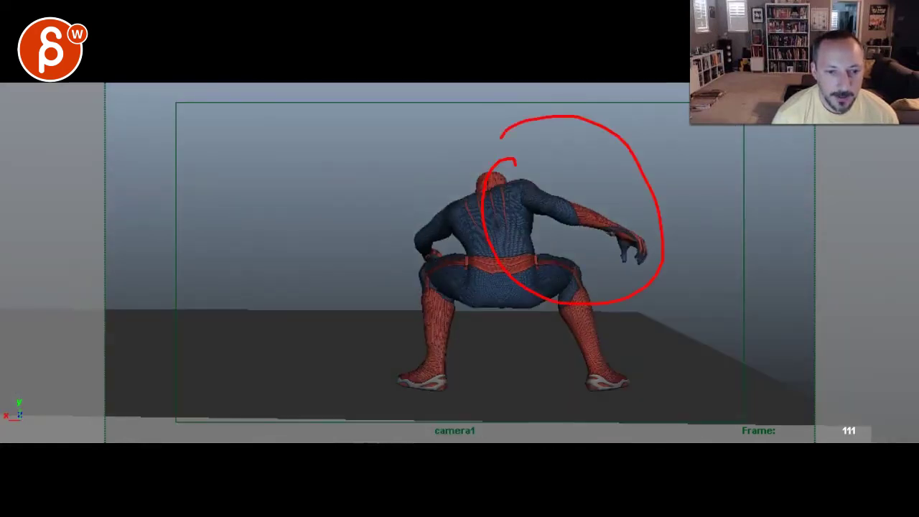
Step: Advance from frame 111 across the cut to frame 128 to examine how the rise continues and settles
{"action": "key", "text": "Right"}
{"action": "key", "text": "Right"}
{"action": "key", "text": "Right"}
{"action": "key", "text": "Right"}
{"action": "key", "text": "Right"}
{"action": "key", "text": "Right"}
{"action": "key", "text": "Right"}
{"action": "key", "text": "Right"}
{"action": "key", "text": "Right"}
{"action": "key", "text": "Right"}
{"action": "key", "text": "Right"}
{"action": "key", "text": "Right"}
{"action": "key", "text": "Right"}
{"action": "key", "text": "Right"}
{"action": "key", "text": "Right"}
{"action": "key", "text": "Right"}
{"action": "key", "text": "Right"}
{"action": "key", "text": "Right"}
{"action": "key", "text": "Right"}
{"action": "key", "text": "Right"}
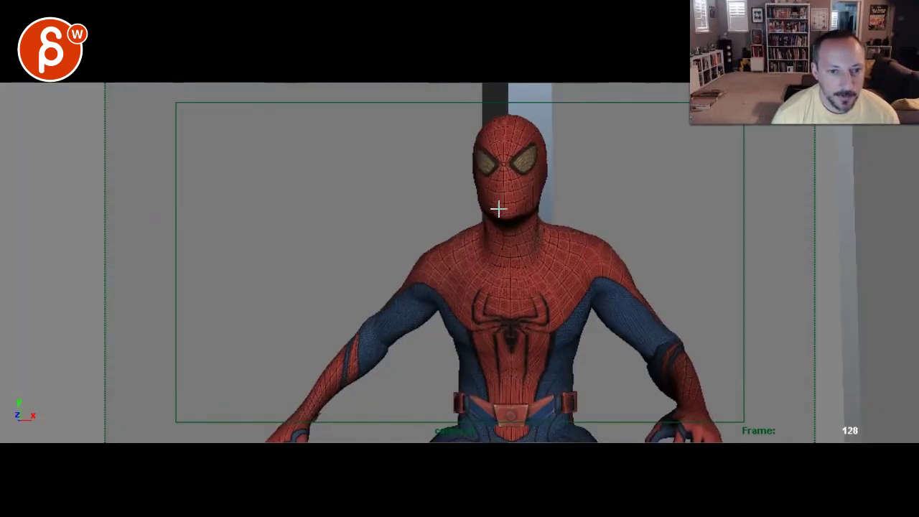
Step: Compare the neighbouring frames and sketch graph axes on frame 127 beside the character, with a vertical line crossed by a long horizontal one
{"action": "key", "text": "alt+comma"}
{"action": "key", "text": "alt+comma"}
{"action": "key", "text": "alt+period"}
{"action": "key", "text": "alt+period"}
{"action": "key", "text": "alt+comma"}
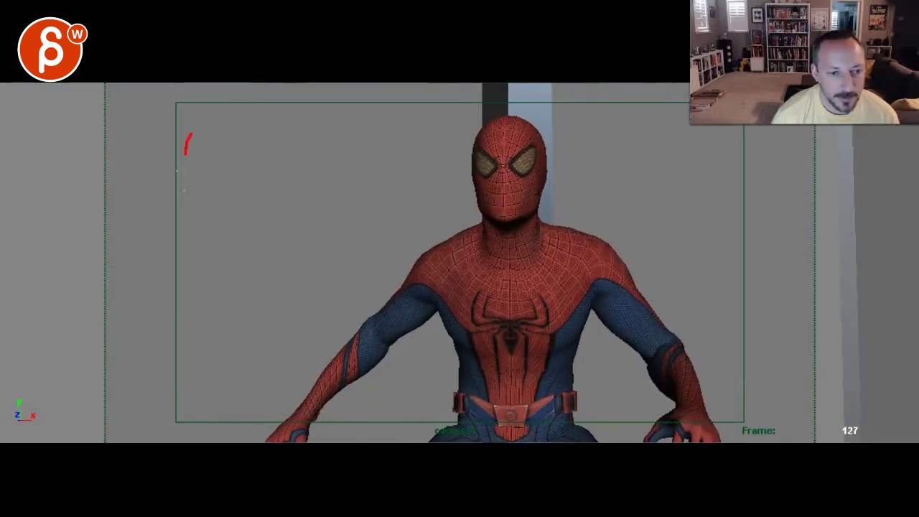
{"action": "left_click_drag", "start_coordinate": [186, 155], "coordinate": [183, 377]}
{"action": "left_click_drag", "start_coordinate": [105, 270], "coordinate": [445, 312]}
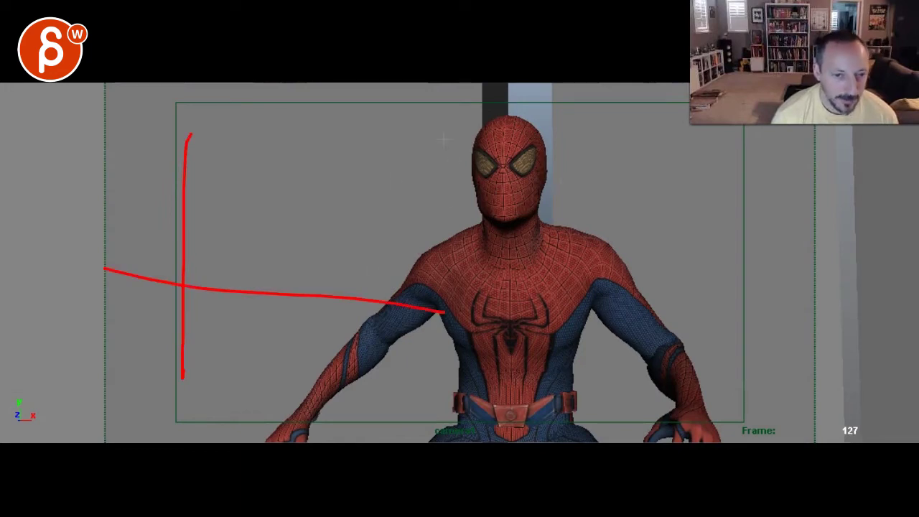
Step: Sketch two sharply bent descending lines and one smooth curve that flattens out within the graph on frame 127
{"action": "left_click_drag", "start_coordinate": [216, 146], "coordinate": [241, 227]}
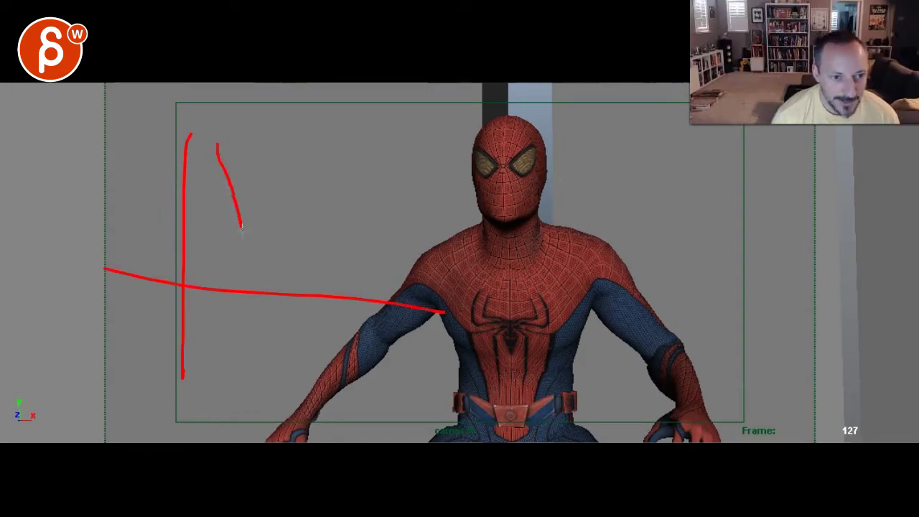
{"action": "mouse_move", "coordinate": [234, 124]}
{"action": "left_mouse_down"}
{"action": "mouse_move", "coordinate": [248, 214]}
{"action": "mouse_move", "coordinate": [310, 268]}
{"action": "left_mouse_up"}
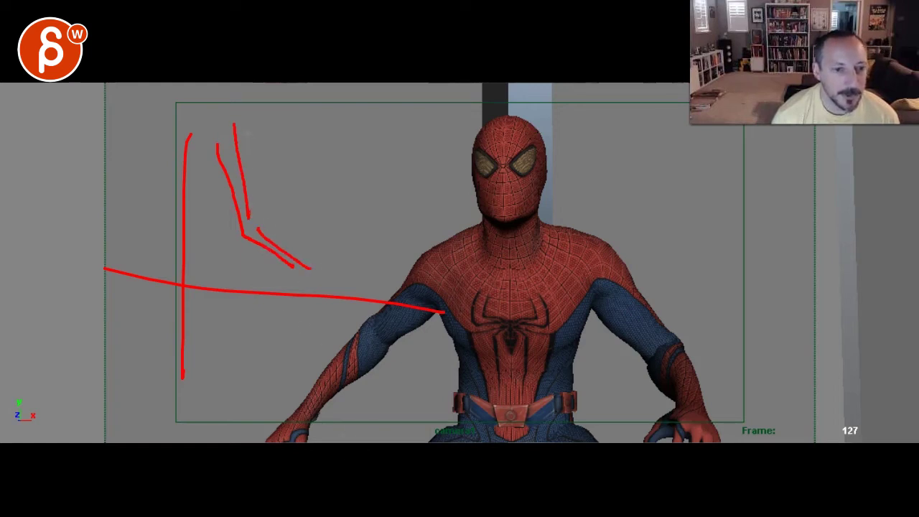
{"action": "left_click_drag", "start_coordinate": [251, 127], "coordinate": [360, 244]}
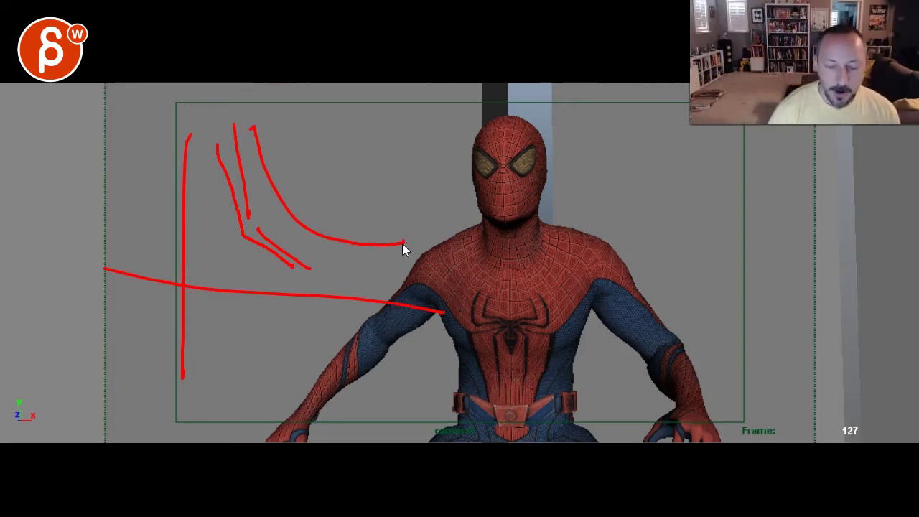
Step: Step back and forth through the rear standing shot between frames 135 and 139 to examine the body's motion
{"action": "key", "text": "Right"}
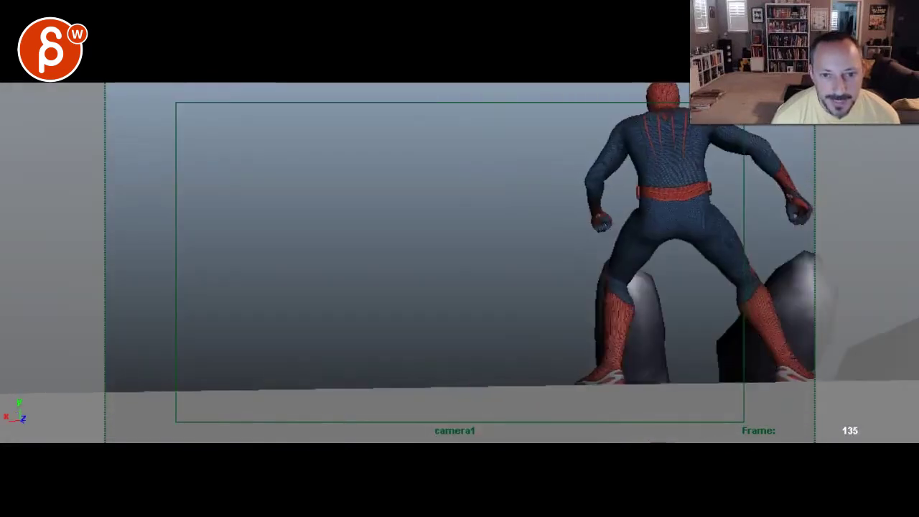
{"action": "key", "text": "Left"}
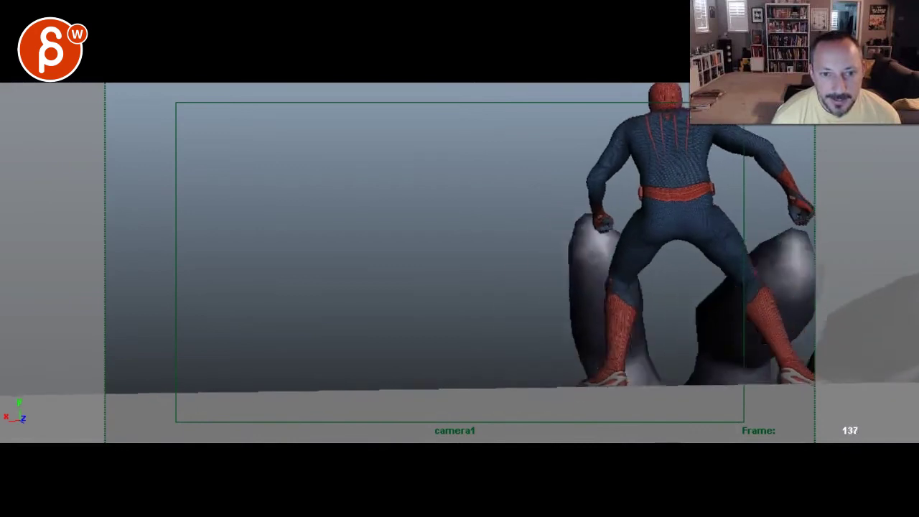
{"action": "key", "text": "Right"}
{"action": "key", "text": "Right"}
{"action": "key", "text": "Right"}
{"action": "key", "text": "Right"}
{"action": "key", "text": "Right"}
{"action": "key", "text": "Left"}
{"action": "key", "text": "Left"}
{"action": "key", "text": "Left"}
{"action": "key", "text": "Left"}
{"action": "key", "text": "Left"}
{"action": "key", "text": "Left"}
{"action": "key", "text": "Left"}
{"action": "key", "text": "Left"}
{"action": "key", "text": "Left"}
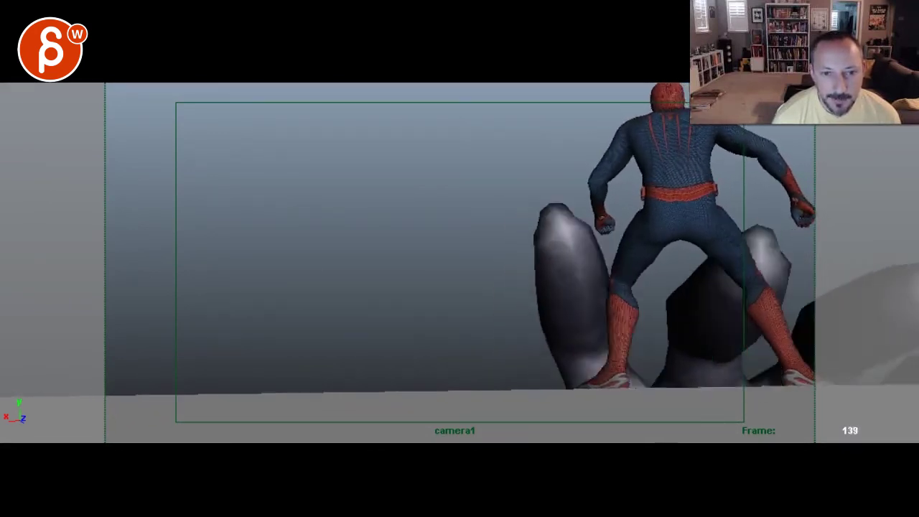
Step: Sketch an arc from hand to hand across the shoulders on frame 143 and a line down the spine to the waist
{"action": "mouse_move", "coordinate": [598, 230]}
{"action": "left_mouse_down"}
{"action": "mouse_move", "coordinate": [646, 137]}
{"action": "mouse_move", "coordinate": [796, 190]}
{"action": "left_mouse_up"}
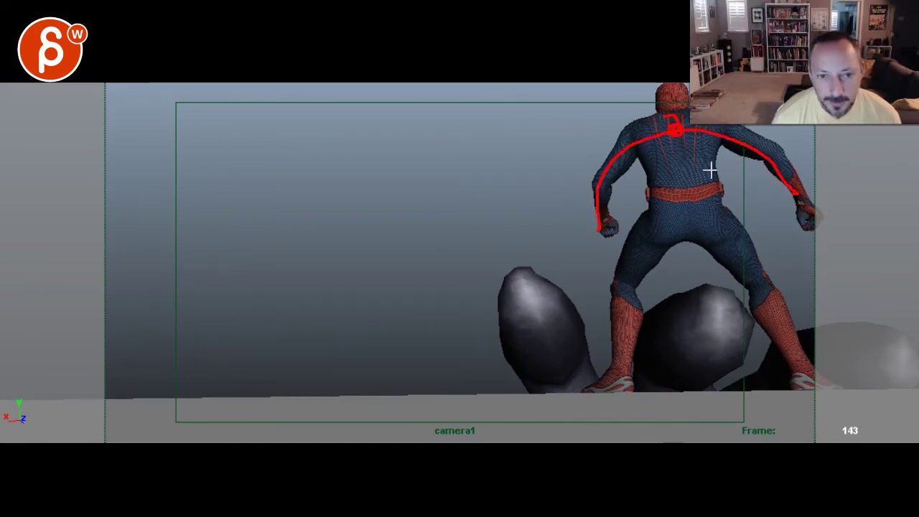
{"action": "left_click_drag", "start_coordinate": [676, 135], "coordinate": [677, 188]}
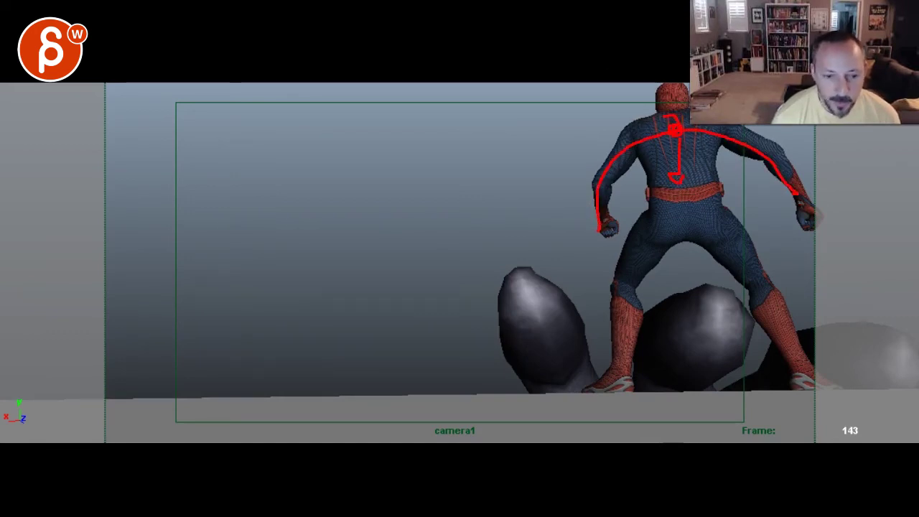
Step: Step back from frame 143 through the rear standing shot and forward again to frame 145 to recheck the arms and torso
{"action": "key", "text": "Left"}
{"action": "key", "text": "Left"}
{"action": "key", "text": "Left"}
{"action": "key", "text": "Left"}
{"action": "key", "text": "Left"}
{"action": "key", "text": "Left"}
{"action": "key", "text": "Left"}
{"action": "key", "text": "Left"}
{"action": "key", "text": "Left"}
{"action": "key", "text": "Left"}
{"action": "key", "text": "Left"}
{"action": "key", "text": "Left"}
{"action": "key", "text": "Left"}
{"action": "key", "text": "Left"}
{"action": "key", "text": "Left"}
{"action": "key", "text": "Right"}
{"action": "key", "text": "Right"}
{"action": "key", "text": "Right"}
{"action": "key", "text": "Right"}
{"action": "key", "text": "Right"}
{"action": "key", "text": "Right"}
{"action": "key", "text": "Right"}
{"action": "key", "text": "Right"}
{"action": "key", "text": "Right"}
{"action": "key", "text": "Right"}
{"action": "key", "text": "Right"}
{"action": "key", "text": "Right"}
{"action": "key", "text": "Right"}
{"action": "key", "text": "Right"}
{"action": "key", "text": "Right"}
{"action": "key", "text": "Right"}
{"action": "key", "text": "Right"}
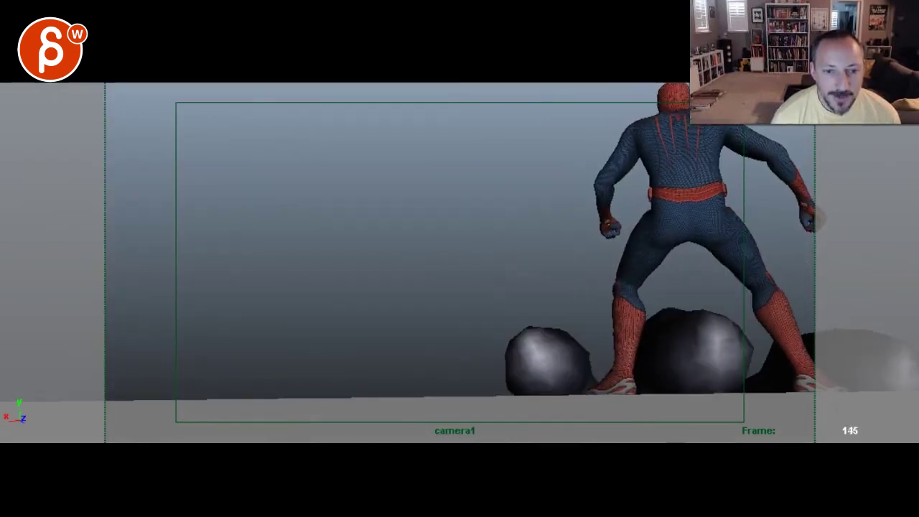
Step: Trace the ground at Spider-Man's feet on frame 145 and step back and forth through the rear standing shot to examine the feet and rocks
{"action": "left_click_drag", "start_coordinate": [577, 392], "coordinate": [723, 391]}
{"action": "key", "text": "Left"}
{"action": "key", "text": "Left"}
{"action": "key", "text": "Left"}
{"action": "key", "text": "Left"}
{"action": "key", "text": "Left"}
{"action": "key", "text": "Left"}
{"action": "key", "text": "Left"}
{"action": "key", "text": "Right"}
{"action": "key", "text": "Right"}
{"action": "key", "text": "Right"}
{"action": "key", "text": "Right"}
{"action": "key", "text": "Right"}
{"action": "key", "text": "Right"}
{"action": "key", "text": "Right"}
{"action": "key", "text": "Right"}
{"action": "key", "text": "Right"}
{"action": "key", "text": "Right"}
{"action": "key", "text": "Right"}
{"action": "key", "text": "Right"}
{"action": "key", "text": "Right"}
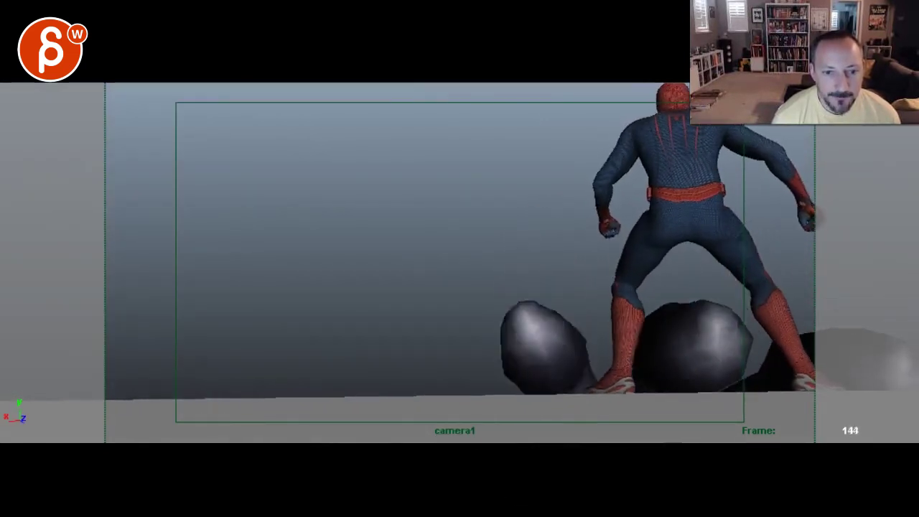
{"action": "left_click_drag", "start_coordinate": [538, 393], "coordinate": [557, 395]}
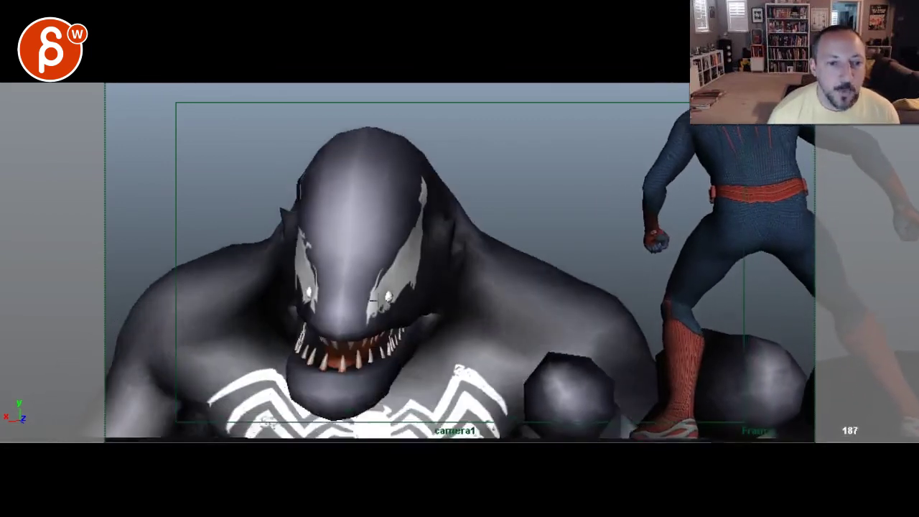
Step: Circle Venom's head and Spider-Man's torso on frame 205, scribble over the waist, and sketch lines along Spider-Man's bent arm and leg
{"action": "mouse_move", "coordinate": [316, 149]}
{"action": "left_mouse_down"}
{"action": "mouse_move", "coordinate": [435, 98]}
{"action": "mouse_move", "coordinate": [371, 156]}
{"action": "left_mouse_up"}
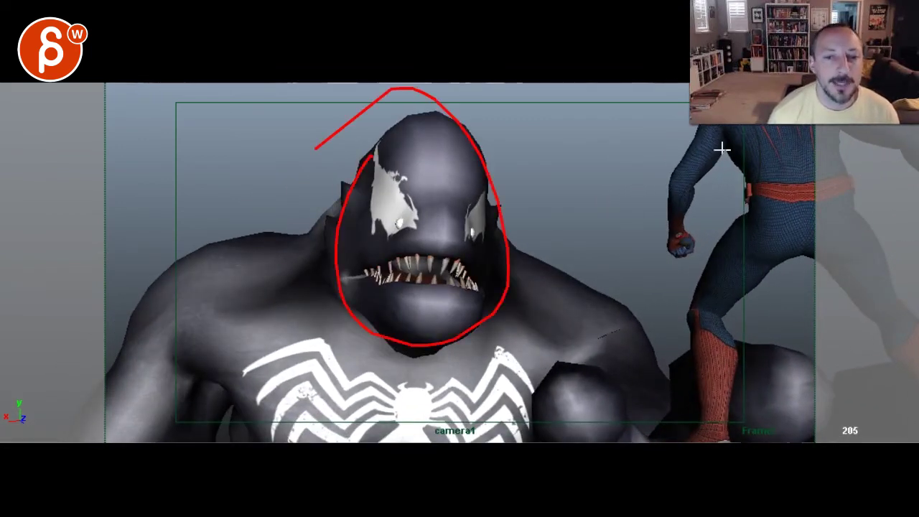
{"action": "left_click_drag", "start_coordinate": [813, 203], "coordinate": [759, 204]}
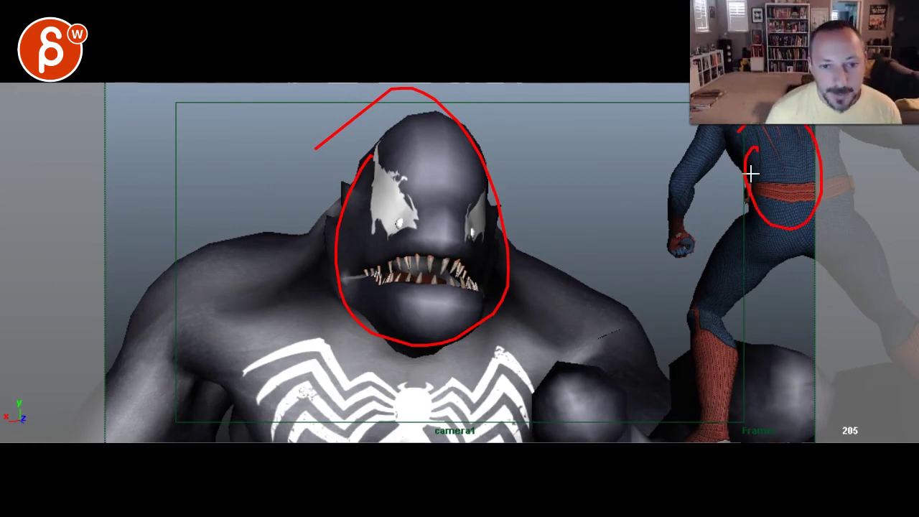
{"action": "left_click_drag", "start_coordinate": [786, 201], "coordinate": [765, 208]}
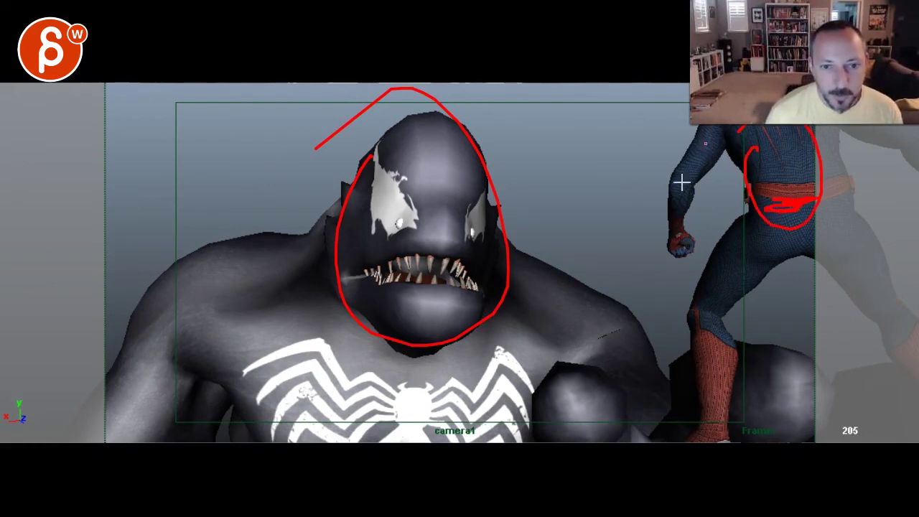
{"action": "left_click_drag", "start_coordinate": [705, 143], "coordinate": [679, 217]}
{"action": "mouse_move", "coordinate": [743, 207]}
{"action": "left_mouse_down"}
{"action": "mouse_move", "coordinate": [722, 246]}
{"action": "mouse_move", "coordinate": [720, 391]}
{"action": "left_mouse_up"}
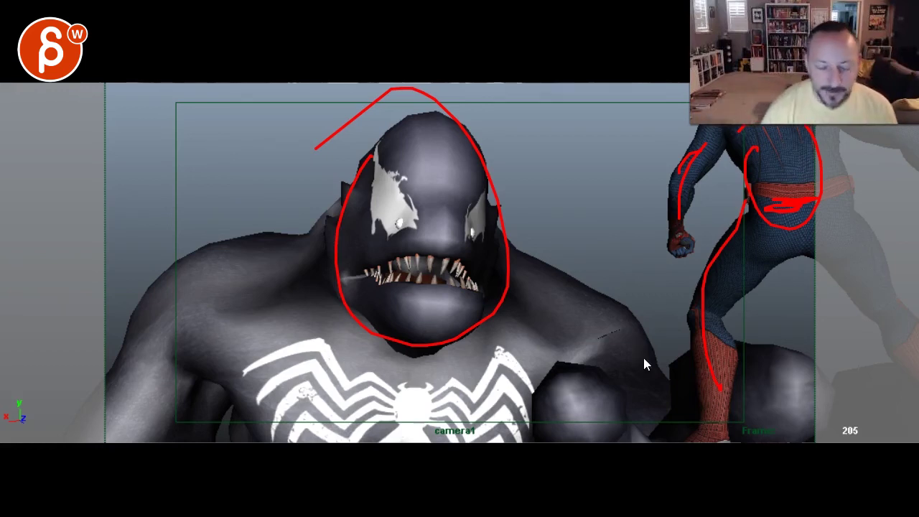
{"action": "key", "text": "Escape"}
{"action": "key", "text": "Right"}
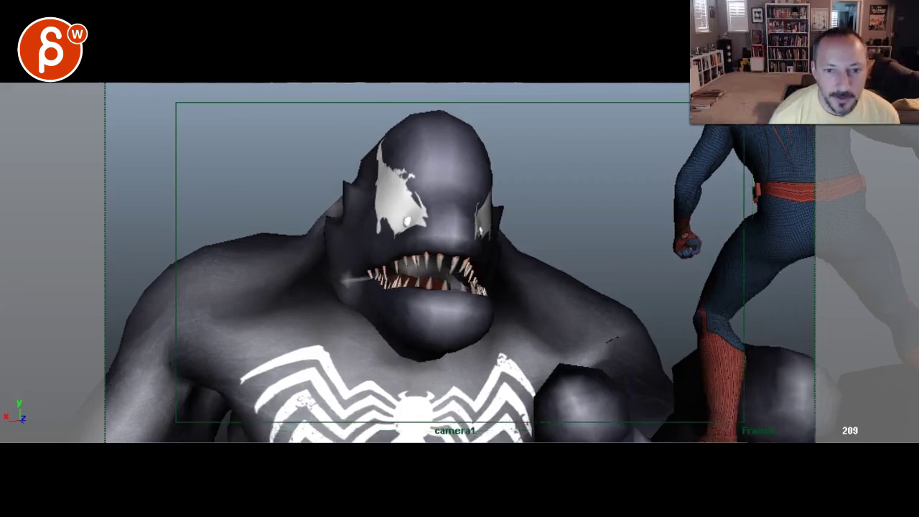
{"action": "key", "text": "Left"}
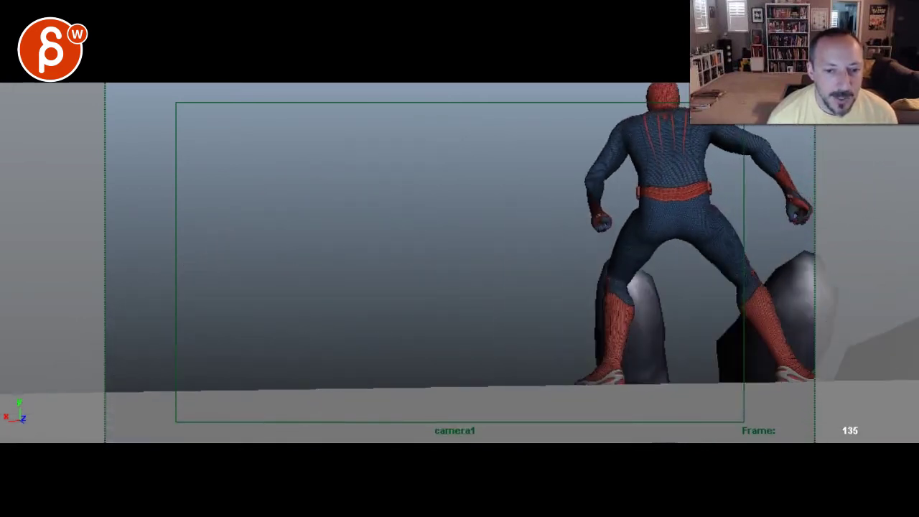
Step: Sketch horizontal lines across Spider-Man's lower legs on frames 148, 188 and 189 in the rear standing shot
{"action": "left_click_drag", "start_coordinate": [610, 363], "coordinate": [854, 364]}
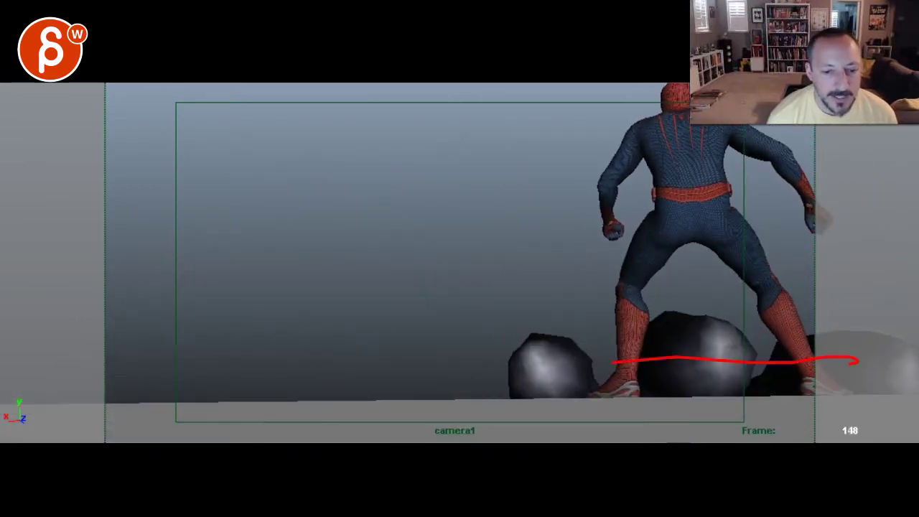
{"action": "key", "text": "space"}
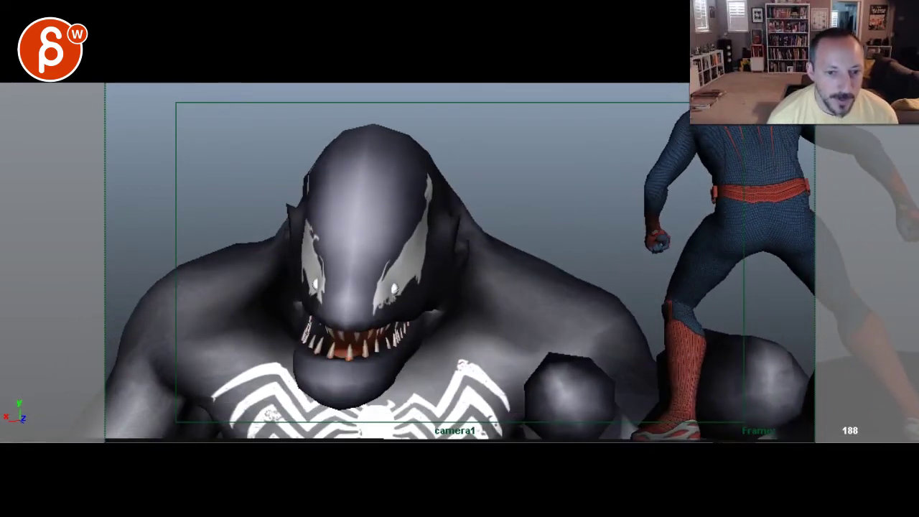
{"action": "left_click_drag", "start_coordinate": [574, 412], "coordinate": [769, 415]}
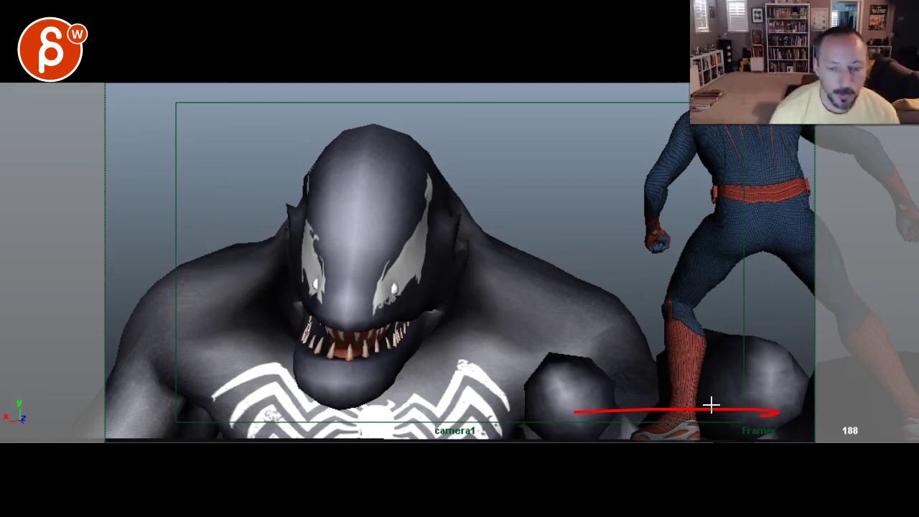
{"action": "key", "text": "Right"}
{"action": "left_click_drag", "start_coordinate": [597, 419], "coordinate": [605, 408]}
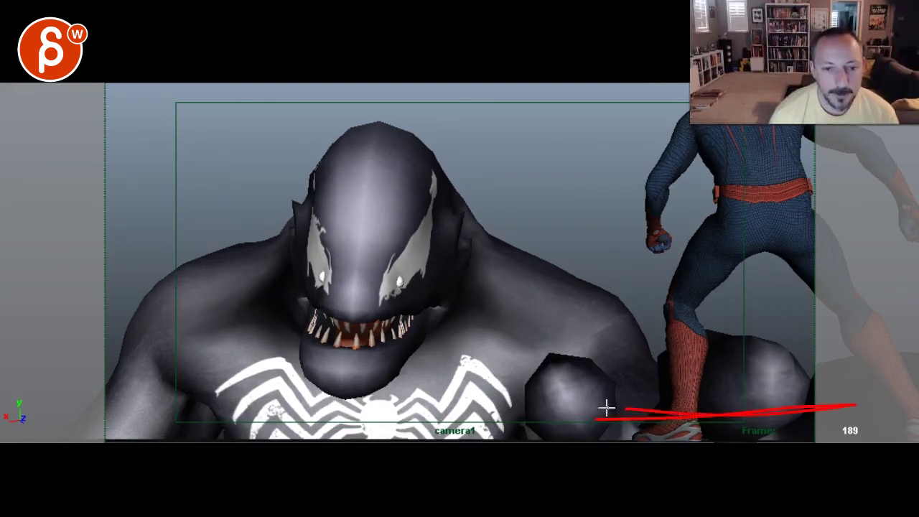
{"action": "key", "text": "alt+period"}
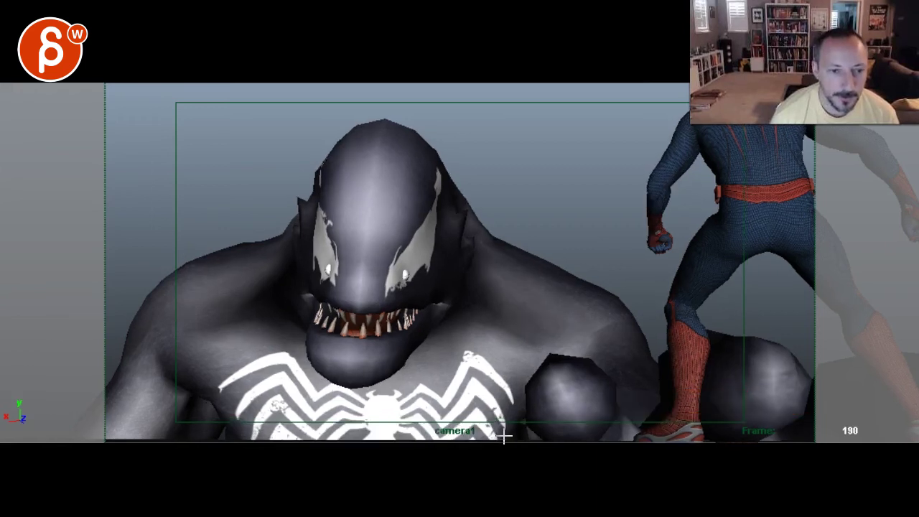
Step: Replay the rear standing shot from frame 155 into the running shot and scrub back to Venom's entrance on frame 169
{"action": "mouse_move", "coordinate": [504, 436]}
{"action": "left_mouse_down"}
{"action": "mouse_move", "coordinate": [567, 478]}
{"action": "mouse_move", "coordinate": [614, 495]}
{"action": "mouse_move", "coordinate": [324, 495]}
{"action": "left_mouse_up"}
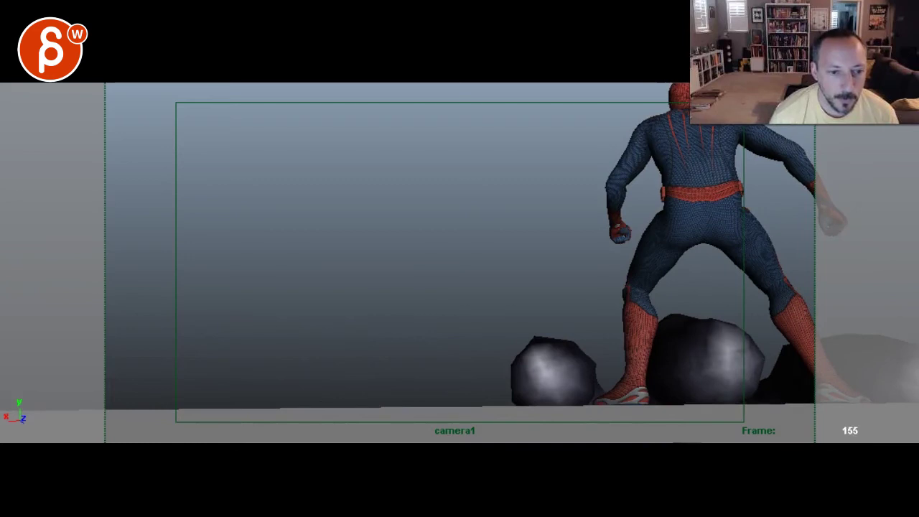
{"action": "key", "text": "space"}
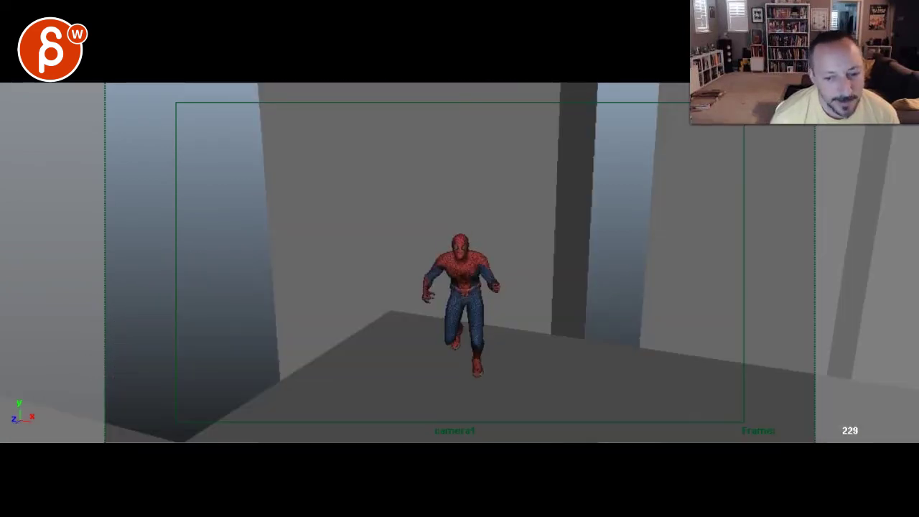
{"action": "left_click_drag", "start_coordinate": [713, 496], "coordinate": [326, 496]}
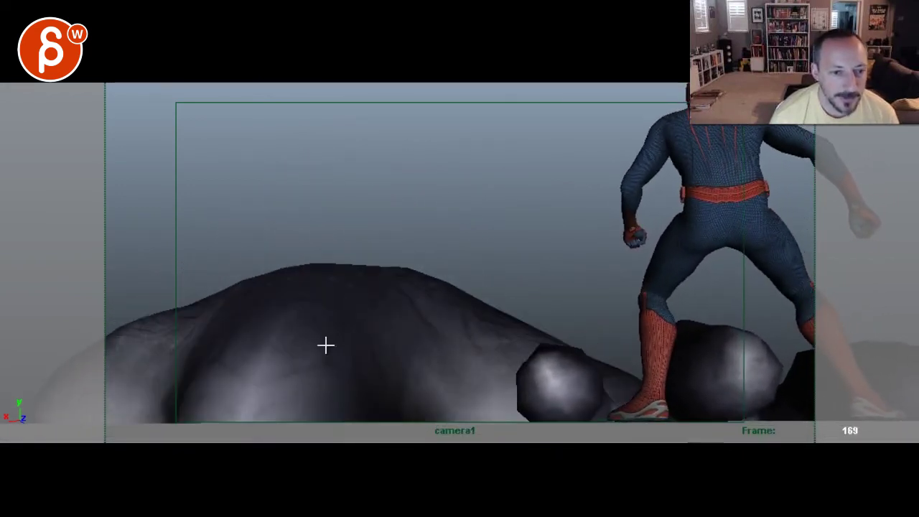
Step: Trace an upward path over Venom's head on frame 169 and step forward to frame 204 to examine its rise
{"action": "left_click_drag", "start_coordinate": [328, 394], "coordinate": [330, 234]}
{"action": "key", "text": "Right"}
{"action": "key", "text": "Right"}
{"action": "key", "text": "Right"}
{"action": "key", "text": "Right"}
{"action": "key", "text": "Right"}
{"action": "key", "text": "Right"}
{"action": "key", "text": "Right"}
{"action": "key", "text": "Right"}
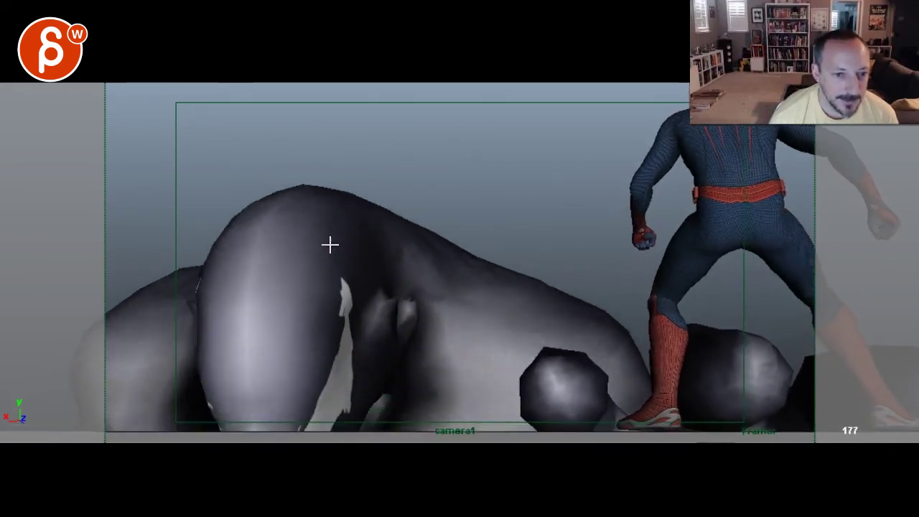
{"action": "key", "text": "Right"}
{"action": "key", "text": "Right"}
{"action": "key", "text": "Right"}
{"action": "key", "text": "Right"}
{"action": "key", "text": "Right"}
{"action": "key", "text": "Right"}
{"action": "key", "text": "Right"}
{"action": "key", "text": "Right"}
{"action": "key", "text": "Right"}
{"action": "key", "text": "Right"}
{"action": "key", "text": "Right"}
{"action": "key", "text": "Right"}
{"action": "key", "text": "Right"}
{"action": "key", "text": "Right"}
{"action": "key", "text": "Right"}
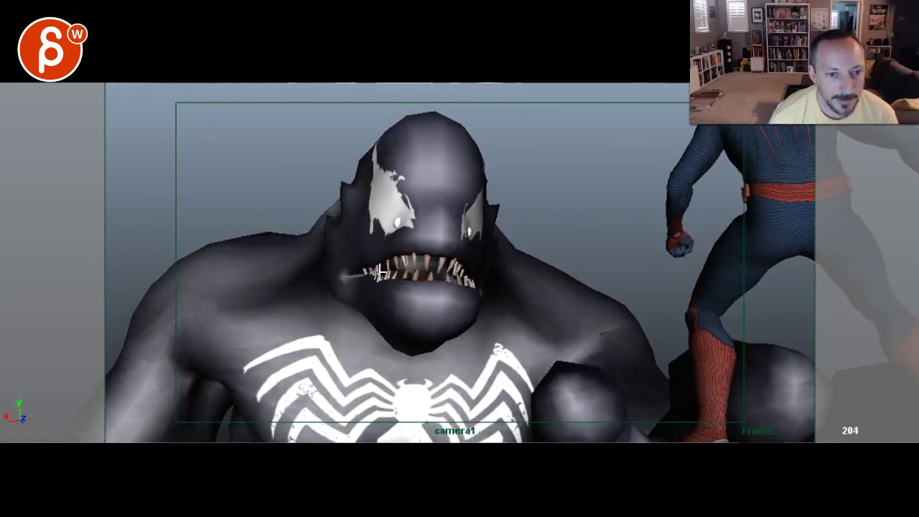
Step: Trace a path down Venom's face on frame 204 and step back and forth up to frame 210 to examine the head turn
{"action": "left_click_drag", "start_coordinate": [367, 120], "coordinate": [460, 322]}
{"action": "key", "text": "Left"}
{"action": "key", "text": "Left"}
{"action": "key", "text": "Left"}
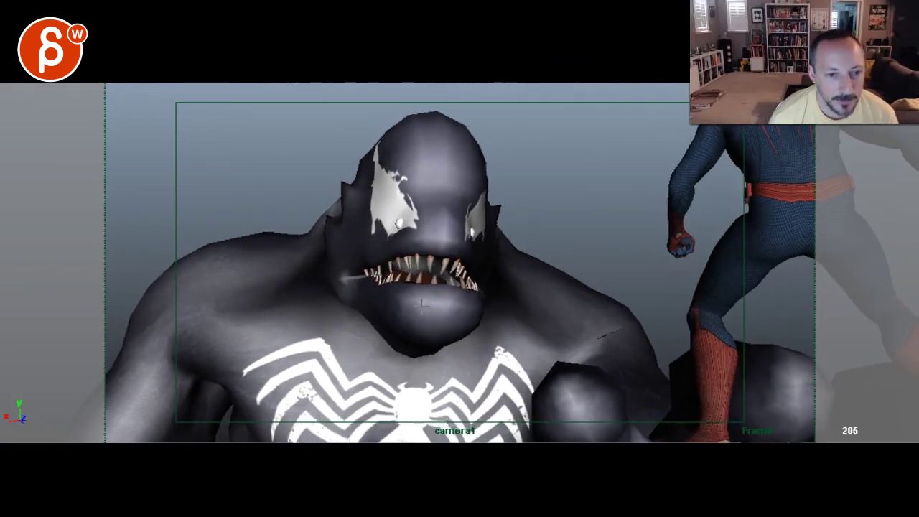
{"action": "key", "text": "Right"}
{"action": "key", "text": "Right"}
{"action": "key", "text": "Left"}
{"action": "key", "text": "Left"}
{"action": "key", "text": "Right"}
{"action": "key", "text": "Right"}
{"action": "key", "text": "Right"}
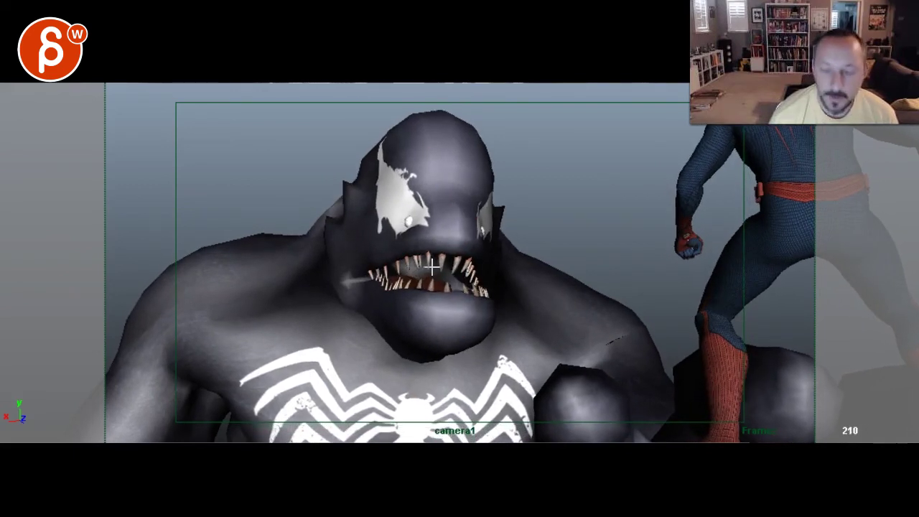
Step: Step back from frame 210 to 177 and forward again to recheck how Venom's head rises into the shot
{"action": "key", "text": "Left"}
{"action": "key", "text": "Left"}
{"action": "key", "text": "Left"}
{"action": "key", "text": "Left"}
{"action": "key", "text": "Left"}
{"action": "key", "text": "Left"}
{"action": "key", "text": "Left"}
{"action": "key", "text": "Left"}
{"action": "key", "text": "Left"}
{"action": "key", "text": "Left"}
{"action": "key", "text": "Left"}
{"action": "key", "text": "Left"}
{"action": "key", "text": "Left"}
{"action": "key", "text": "Left"}
{"action": "key", "text": "Left"}
{"action": "key", "text": "Left"}
{"action": "key", "text": "Left"}
{"action": "key", "text": "Left"}
{"action": "key", "text": "Left"}
{"action": "key", "text": "Left"}
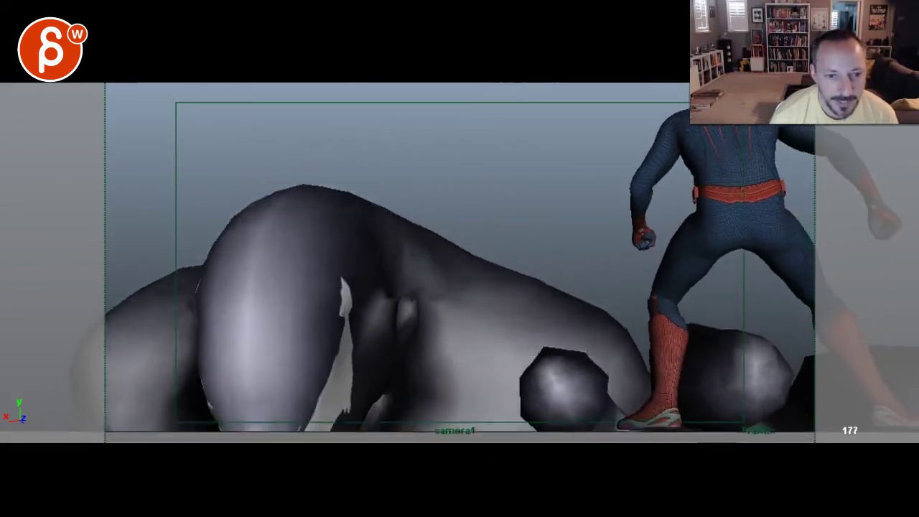
{"action": "key", "text": "Right"}
{"action": "key", "text": "Right"}
{"action": "key", "text": "Right"}
{"action": "key", "text": "Right"}
{"action": "key", "text": "Right"}
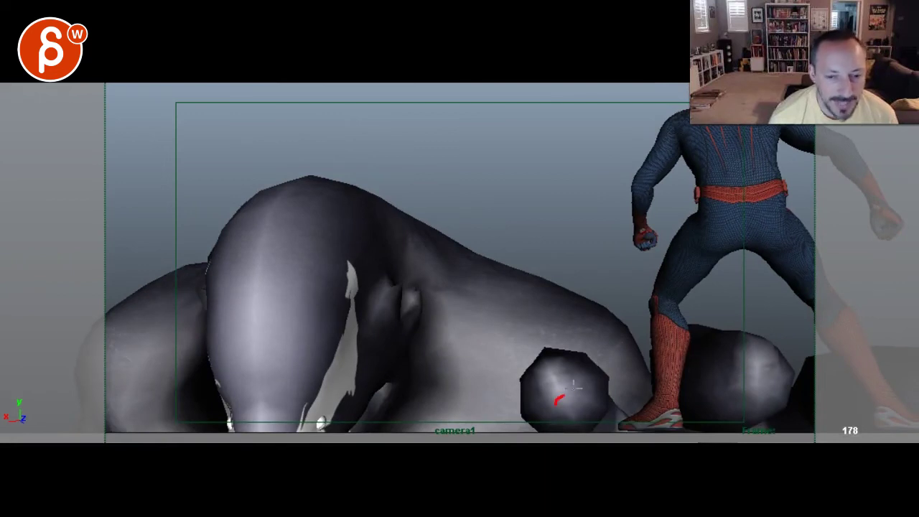
Step: Sketch strokes from the small rock across Spider-Man's feet on frames 178 and 175, and resume playback into the running shot
{"action": "left_click_drag", "start_coordinate": [574, 388], "coordinate": [804, 419]}
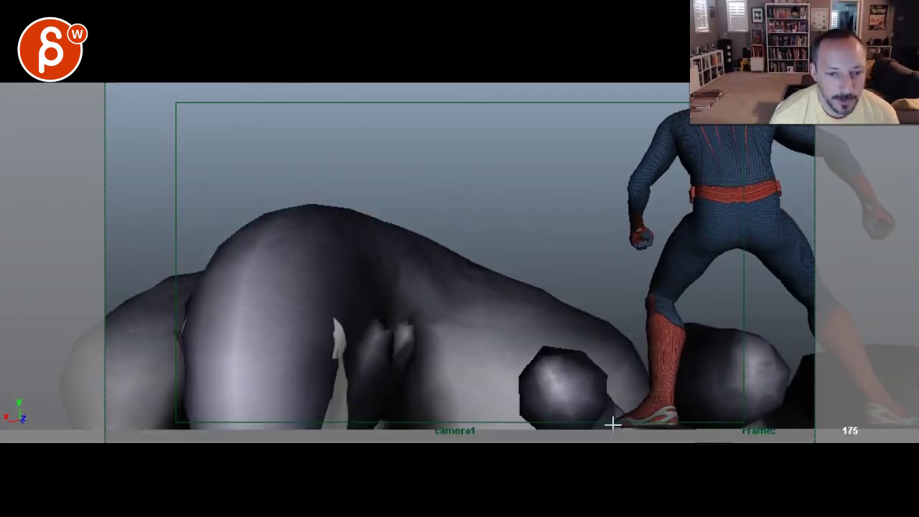
{"action": "left_click_drag", "start_coordinate": [612, 425], "coordinate": [759, 399]}
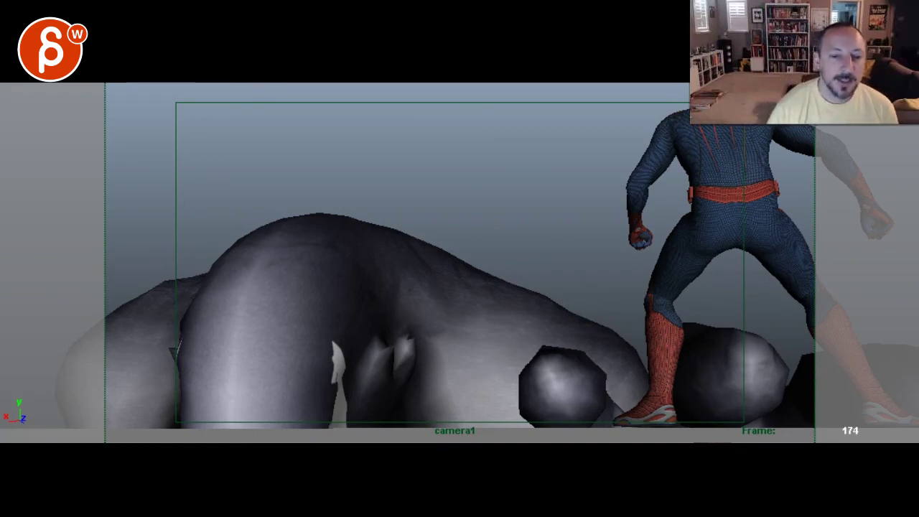
{"action": "key", "text": "space"}
{"action": "key", "text": "space"}
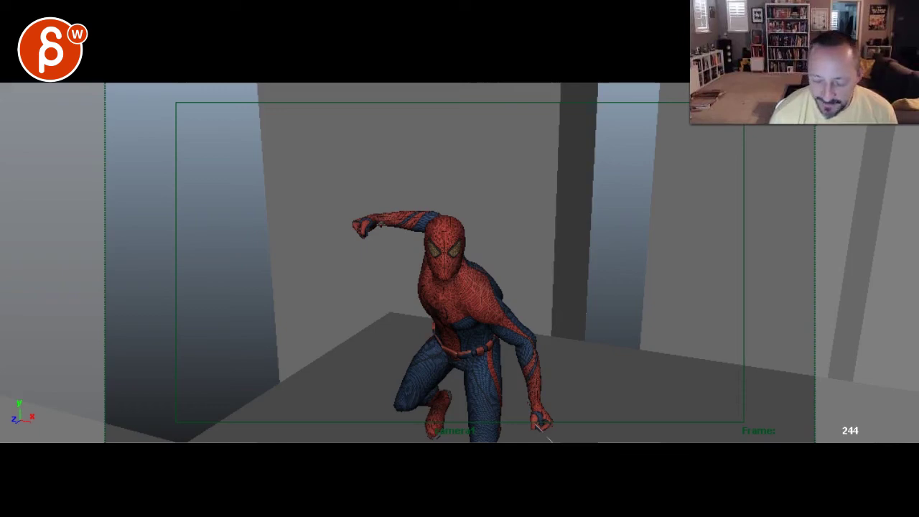
Step: Step back from frame 244 through the running shot to Venom's shot at frame 221 to examine the cut
{"action": "key", "text": "Left"}
{"action": "key", "text": "Left"}
{"action": "key", "text": "Left"}
{"action": "key", "text": "Left"}
{"action": "key", "text": "Left"}
{"action": "key", "text": "Left"}
{"action": "key", "text": "Left"}
{"action": "key", "text": "Left"}
{"action": "key", "text": "Left"}
{"action": "key", "text": "Left"}
{"action": "key", "text": "Left"}
{"action": "key", "text": "Left"}
{"action": "key", "text": "Left"}
{"action": "key", "text": "Left"}
{"action": "key", "text": "Left"}
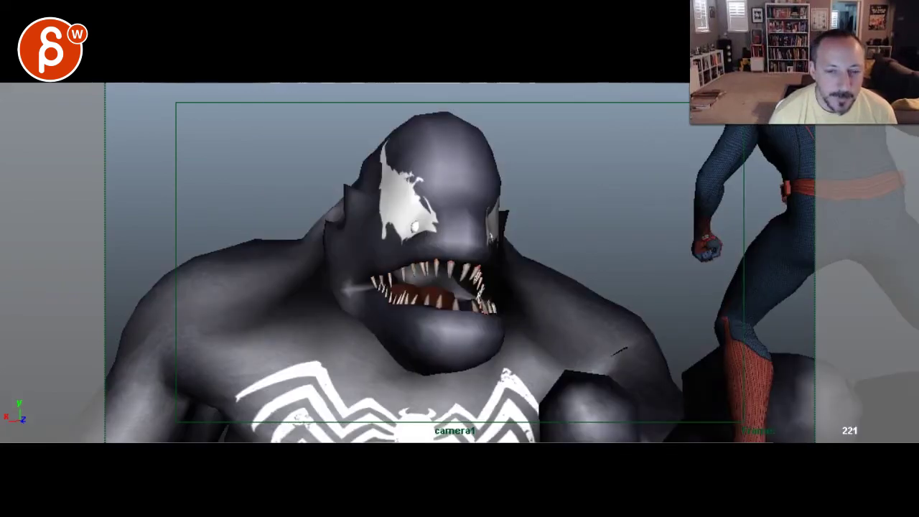
{"action": "key", "text": "Right"}
{"action": "key", "text": "Right"}
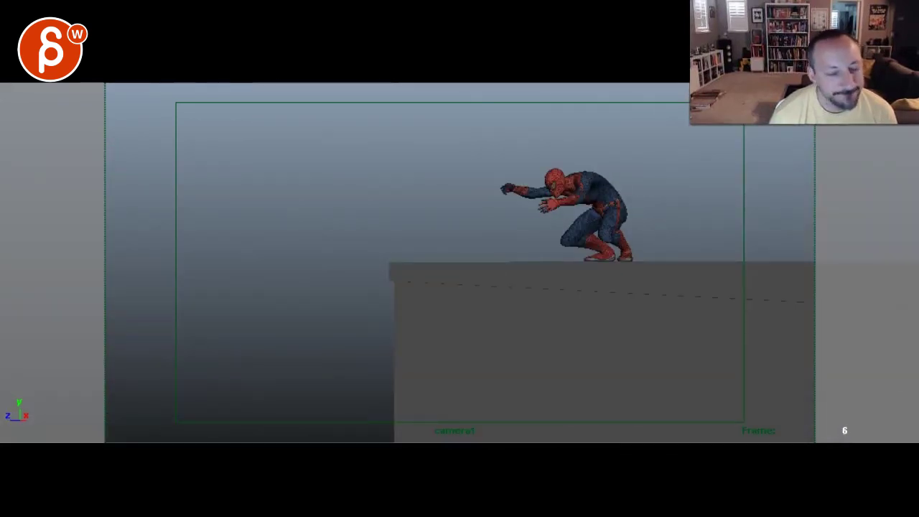
Step: Step back and forward around the start of the running shot to examine Spider-Man's pose on frame 224
{"action": "key", "text": "Left"}
{"action": "key", "text": "Left"}
{"action": "key", "text": "Left"}
{"action": "key", "text": "Left"}
{"action": "key", "text": "Left"}
{"action": "key", "text": "Left"}
{"action": "key", "text": "Left"}
{"action": "key", "text": "Left"}
{"action": "key", "text": "Left"}
{"action": "key", "text": "Left"}
{"action": "key", "text": "Left"}
{"action": "key", "text": "Left"}
{"action": "key", "text": "Left"}
{"action": "key", "text": "Left"}
{"action": "key", "text": "Left"}
{"action": "key", "text": "Left"}
{"action": "key", "text": "Left"}
{"action": "key", "text": "Left"}
{"action": "key", "text": "Left"}
{"action": "key", "text": "Left"}
{"action": "key", "text": "Right"}
{"action": "key", "text": "Right"}
{"action": "key", "text": "Right"}
{"action": "key", "text": "Right"}
{"action": "key", "text": "Right"}
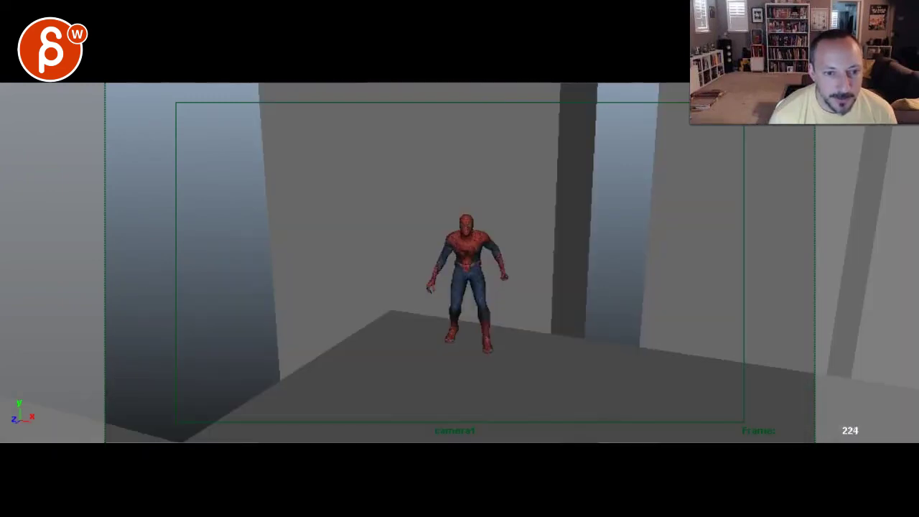
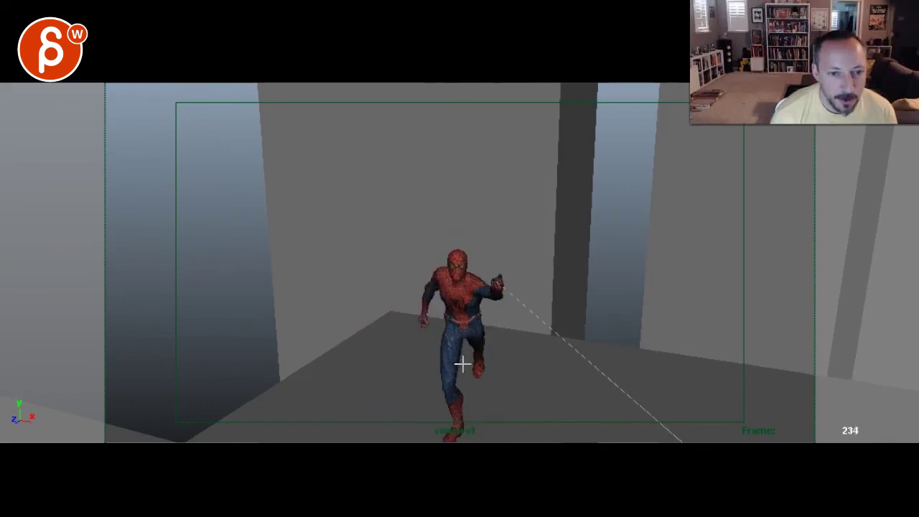
Step: Sketch over Spider-Man's upper body on frame 234 and step back from frame 245 to 241 to examine the crouching approach
{"action": "left_click_drag", "start_coordinate": [418, 195], "coordinate": [520, 280]}
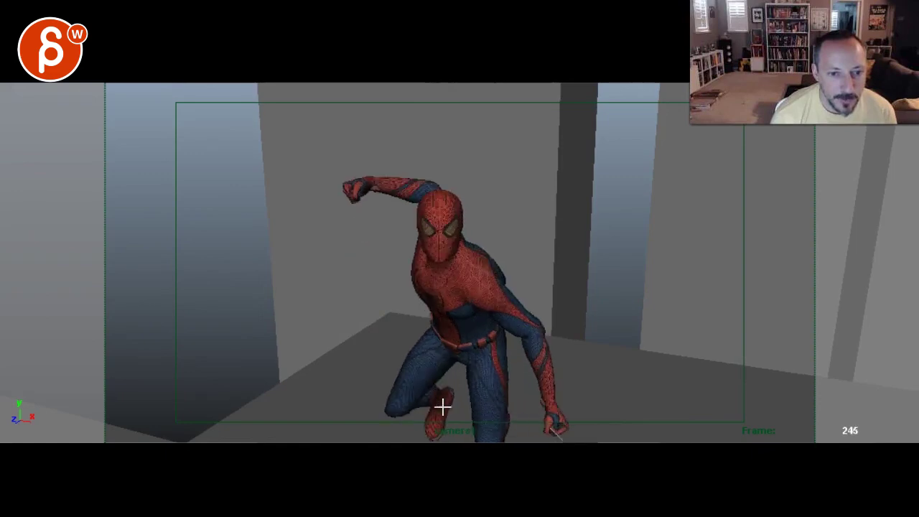
{"action": "key", "text": "alt+comma"}
{"action": "key", "text": "alt+comma"}
{"action": "key", "text": "alt+comma"}
{"action": "key", "text": "alt+comma"}
{"action": "key", "text": "alt+comma"}
{"action": "key", "text": "alt+comma"}
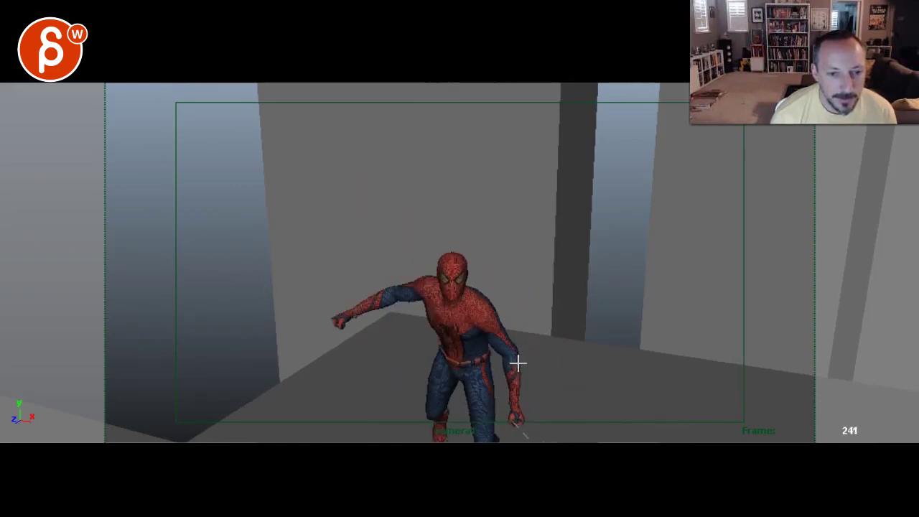
Step: Step forward from frame 241 to 244 and outline both sides of Spider-Man's planted leg
{"action": "left_click_drag", "start_coordinate": [507, 332], "coordinate": [515, 357]}
{"action": "key", "text": "alt+period"}
{"action": "key", "text": "alt+period"}
{"action": "key", "text": "alt+period"}
{"action": "key", "text": "alt+period"}
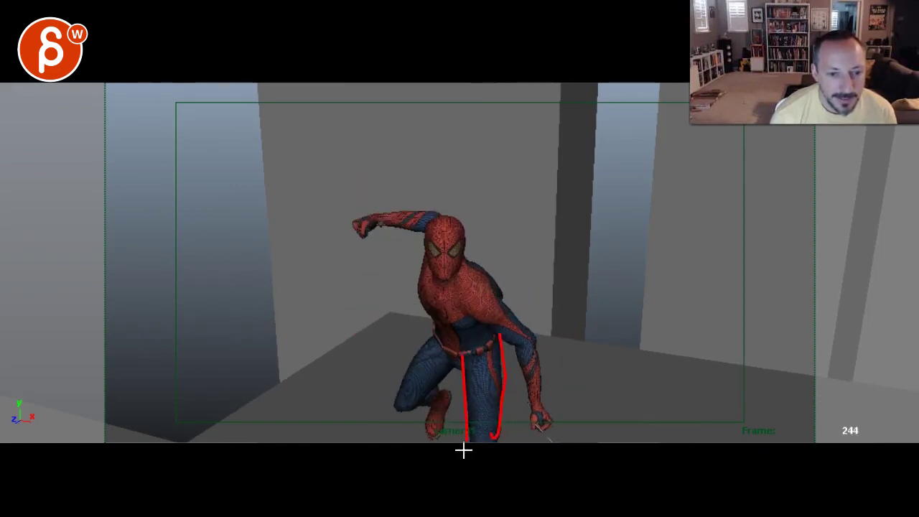
Step: Step back and forth around frame 244, ending on frame 242, to examine Spider-Man's low crouch and planted leg
{"action": "key", "text": "Left"}
{"action": "key", "text": "Left"}
{"action": "key", "text": "Left"}
{"action": "key", "text": "Right"}
{"action": "key", "text": "Right"}
{"action": "key", "text": "Right"}
{"action": "key", "text": "Right"}
{"action": "key", "text": "Left"}
{"action": "key", "text": "Left"}
{"action": "key", "text": "Left"}
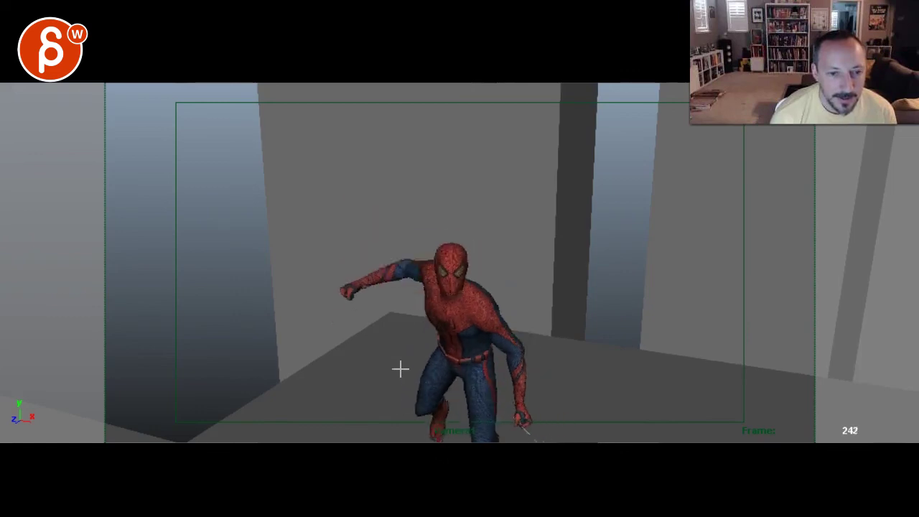
Step: Step back and forth through the crouching approach up to frame 246 to examine Spider-Man's raised arm and torso
{"action": "key", "text": "alt+comma"}
{"action": "key", "text": "alt+comma"}
{"action": "key", "text": "alt+comma"}
{"action": "key", "text": "alt+comma"}
{"action": "key", "text": "alt+comma"}
{"action": "key", "text": "alt+period"}
{"action": "key", "text": "alt+period"}
{"action": "key", "text": "alt+period"}
{"action": "key", "text": "alt+period"}
{"action": "key", "text": "alt+period"}
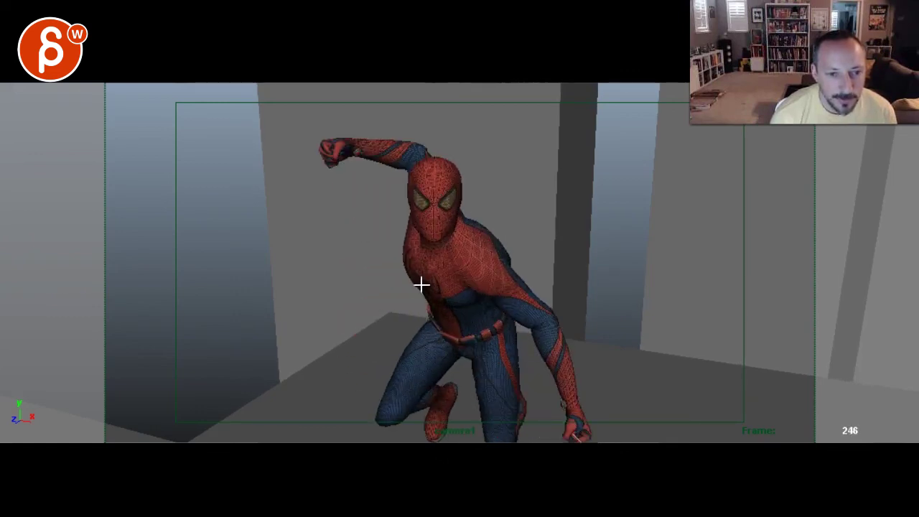
Step: Review the approach up to frame 250 and sketch a curve over Spider-Man's foreground fist
{"action": "key", "text": "Left"}
{"action": "key", "text": "Left"}
{"action": "key", "text": "Left"}
{"action": "key", "text": "Left"}
{"action": "key", "text": "Left"}
{"action": "key", "text": "Left"}
{"action": "key", "text": "Left"}
{"action": "key", "text": "Left"}
{"action": "key", "text": "Left"}
{"action": "key", "text": "Left"}
{"action": "key", "text": "Right"}
{"action": "key", "text": "Right"}
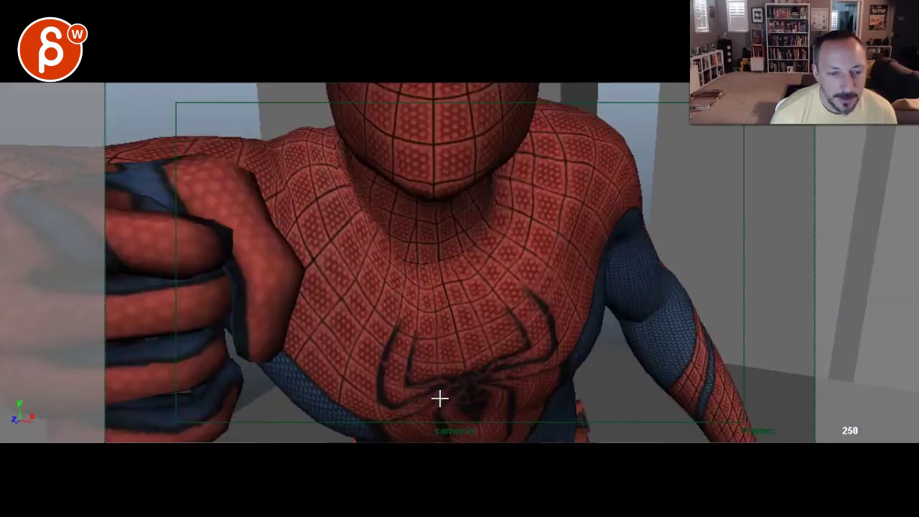
{"action": "left_click_drag", "start_coordinate": [76, 243], "coordinate": [93, 347]}
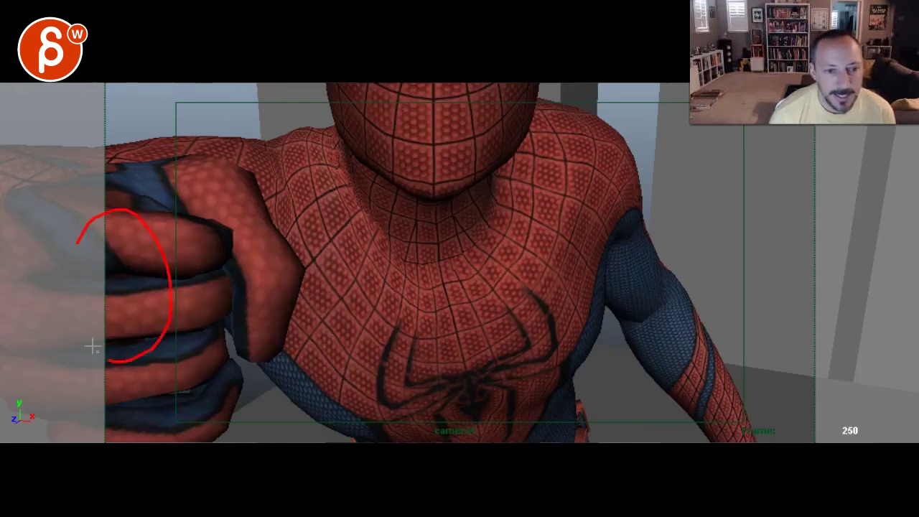
Step: Alternate between frames 250 and 251 to examine the cut after Spider-Man's punch toward the camera
{"action": "key", "text": "Right"}
{"action": "key", "text": "alt+comma"}
{"action": "key", "text": "alt+period"}
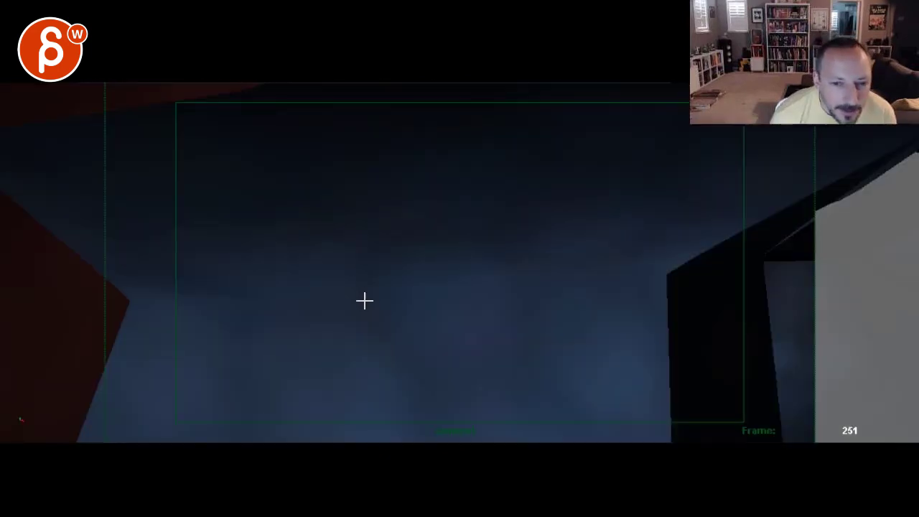
{"action": "key", "text": "alt+comma"}
{"action": "key", "text": "alt+period"}
{"action": "key", "text": "alt+comma"}
{"action": "key", "text": "alt+period"}
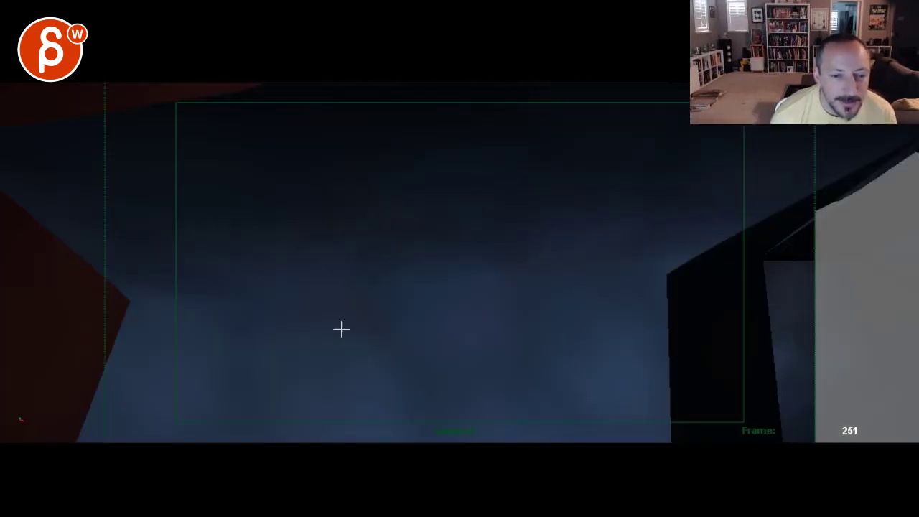
Step: Step back from frame 251 through the running shot to Venom's close-up on frame 222
{"action": "key", "text": "alt+comma"}
{"action": "key", "text": "alt+comma"}
{"action": "key", "text": "alt+comma"}
{"action": "key", "text": "alt+comma"}
{"action": "key", "text": "alt+comma"}
{"action": "key", "text": "alt+comma"}
{"action": "key", "text": "alt+comma"}
{"action": "key", "text": "alt+comma"}
{"action": "key", "text": "alt+comma"}
{"action": "key", "text": "alt+comma"}
{"action": "key", "text": "alt+comma"}
{"action": "key", "text": "alt+comma"}
{"action": "key", "text": "alt+comma"}
{"action": "key", "text": "alt+comma"}
{"action": "key", "text": "alt+comma"}
{"action": "key", "text": "alt+comma"}
{"action": "key", "text": "alt+comma"}
{"action": "key", "text": "alt+comma"}
{"action": "key", "text": "alt+comma"}
{"action": "key", "text": "alt+comma"}
{"action": "key", "text": "alt+comma"}
{"action": "key", "text": "alt+comma"}
{"action": "key", "text": "alt+comma"}
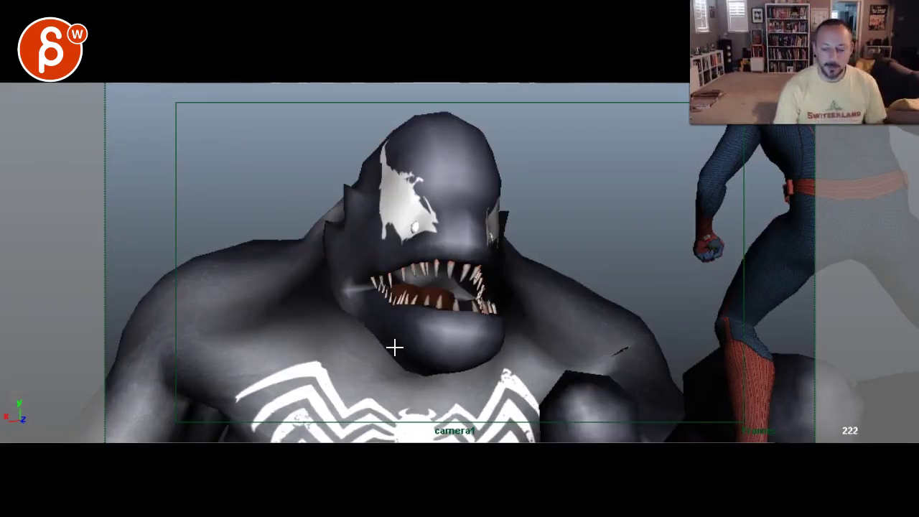
Step: Circle Spider-Man on frame 223, compare it with the frame before the cut, and mark spots around his feet
{"action": "key", "text": "alt+period"}
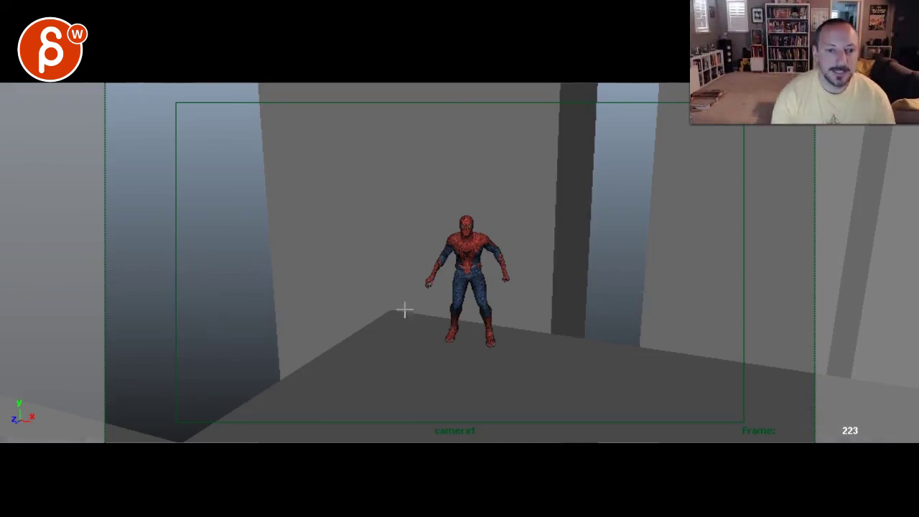
{"action": "left_click_drag", "start_coordinate": [405, 189], "coordinate": [431, 232]}
{"action": "key", "text": "alt+comma"}
{"action": "key", "text": "alt+period"}
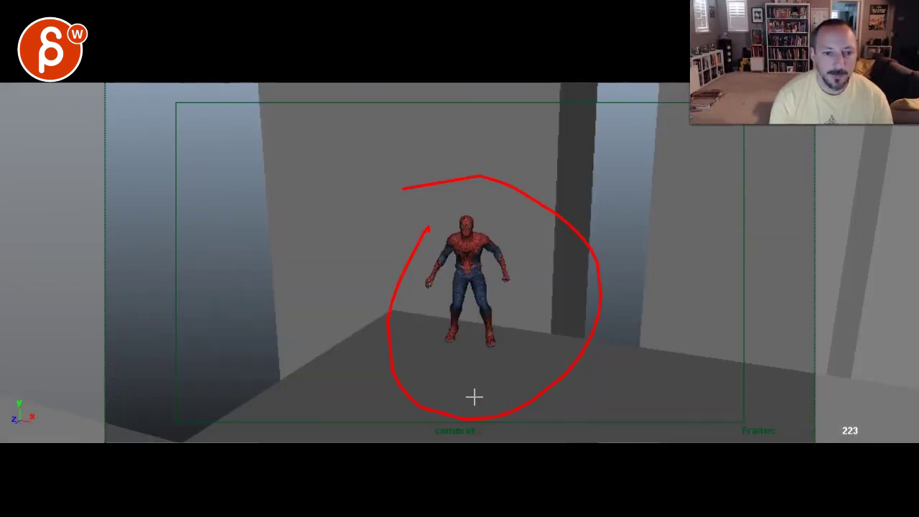
{"action": "left_click_drag", "start_coordinate": [486, 362], "coordinate": [483, 370]}
{"action": "left_click_drag", "start_coordinate": [455, 335], "coordinate": [463, 321]}
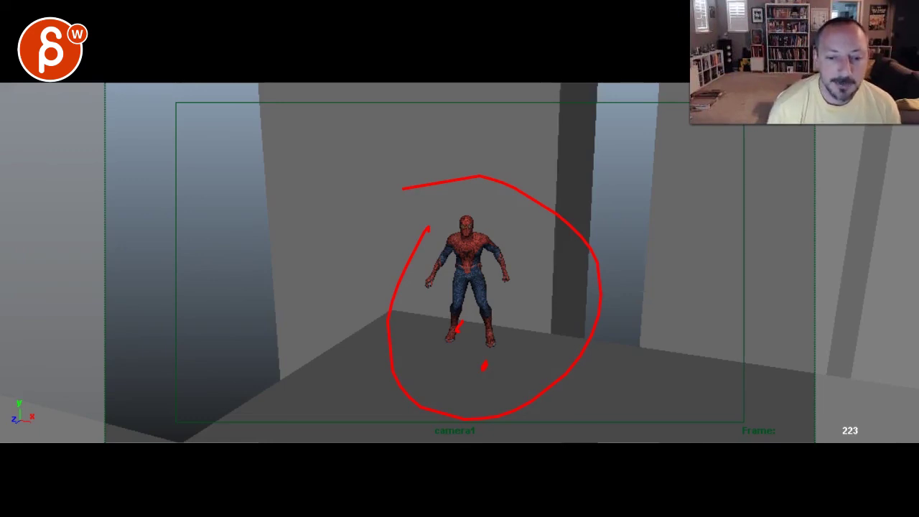
Step: Step forward from frame 223 and back to frame 227 to examine the start of Spider-Man's run
{"action": "key", "text": "Right"}
{"action": "key", "text": "Right"}
{"action": "key", "text": "Right"}
{"action": "key", "text": "Right"}
{"action": "key", "text": "Right"}
{"action": "key", "text": "Right"}
{"action": "key", "text": "Right"}
{"action": "key", "text": "Right"}
{"action": "key", "text": "Right"}
{"action": "key", "text": "Right"}
{"action": "key", "text": "Right"}
{"action": "key", "text": "Right"}
{"action": "key", "text": "Right"}
{"action": "key", "text": "Right"}
{"action": "key", "text": "Right"}
{"action": "key", "text": "Right"}
{"action": "key", "text": "Right"}
{"action": "key", "text": "Right"}
{"action": "key", "text": "Right"}
{"action": "key", "text": "Right"}
{"action": "key", "text": "Left"}
{"action": "key", "text": "Left"}
{"action": "key", "text": "Left"}
{"action": "key", "text": "Left"}
{"action": "key", "text": "Left"}
{"action": "key", "text": "Left"}
{"action": "key", "text": "Left"}
{"action": "key", "text": "Left"}
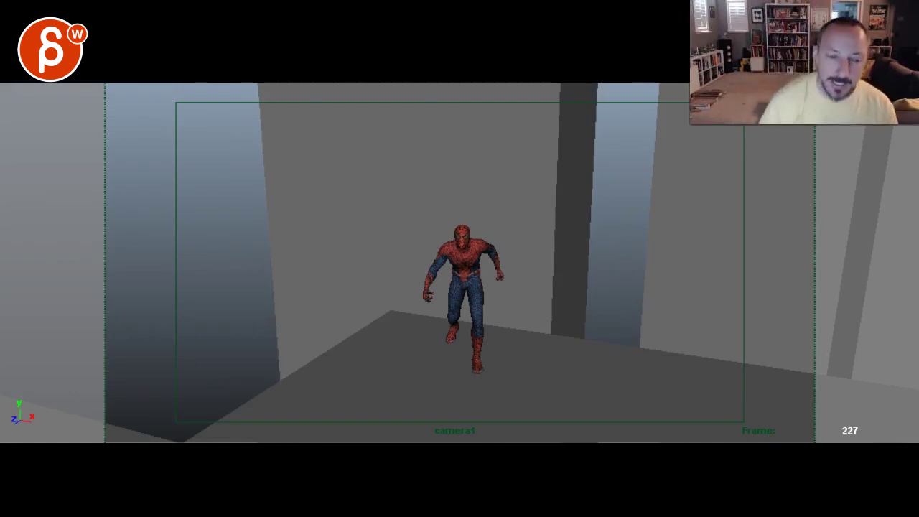
Step: Step through the running shot to frame 229 to examine Spider-Man's stride and foot placement
{"action": "key", "text": "Right"}
{"action": "key", "text": "Right"}
{"action": "key", "text": "Right"}
{"action": "key", "text": "Right"}
{"action": "key", "text": "Right"}
{"action": "key", "text": "Right"}
{"action": "key", "text": "Right"}
{"action": "key", "text": "Right"}
{"action": "key", "text": "Right"}
{"action": "key", "text": "Right"}
{"action": "key", "text": "Right"}
{"action": "key", "text": "Right"}
{"action": "key", "text": "Right"}
{"action": "key", "text": "Right"}
{"action": "key", "text": "Right"}
{"action": "key", "text": "Right"}
{"action": "key", "text": "Right"}
{"action": "key", "text": "Right"}
{"action": "key", "text": "Right"}
{"action": "key", "text": "Right"}
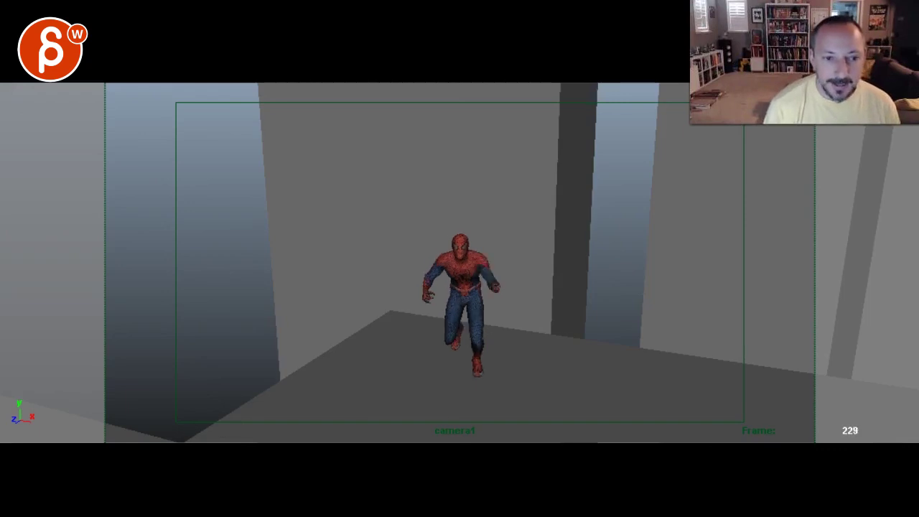
Step: Step through the stride around frames 232 and 233 to examine Spider-Man's forward leg and the web shot
{"action": "key", "text": "Left"}
{"action": "key", "text": "Left"}
{"action": "key", "text": "Left"}
{"action": "key", "text": "Left"}
{"action": "key", "text": "Left"}
{"action": "key", "text": "Left"}
{"action": "key", "text": "Left"}
{"action": "key", "text": "Left"}
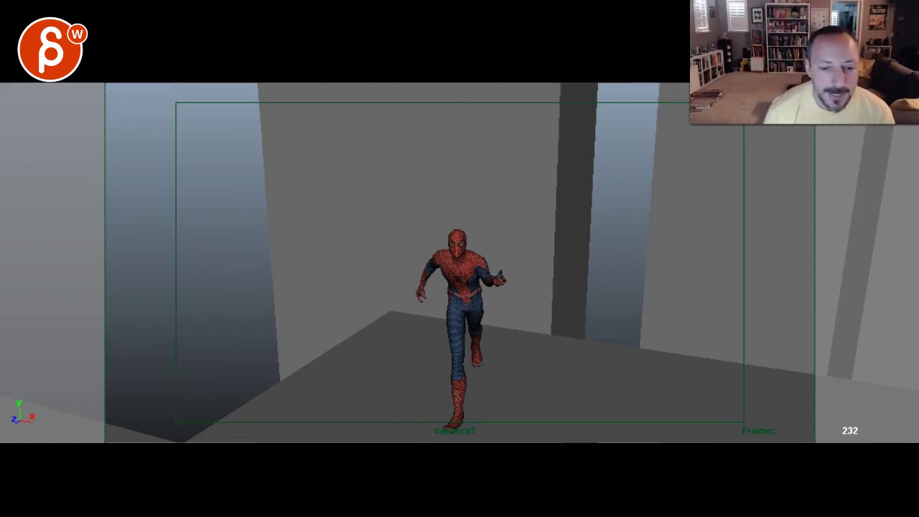
{"action": "key", "text": "Right"}
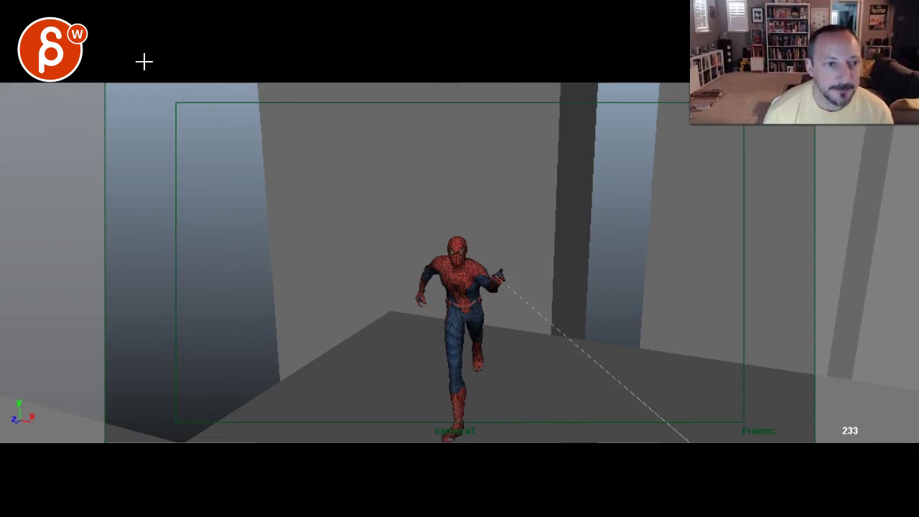